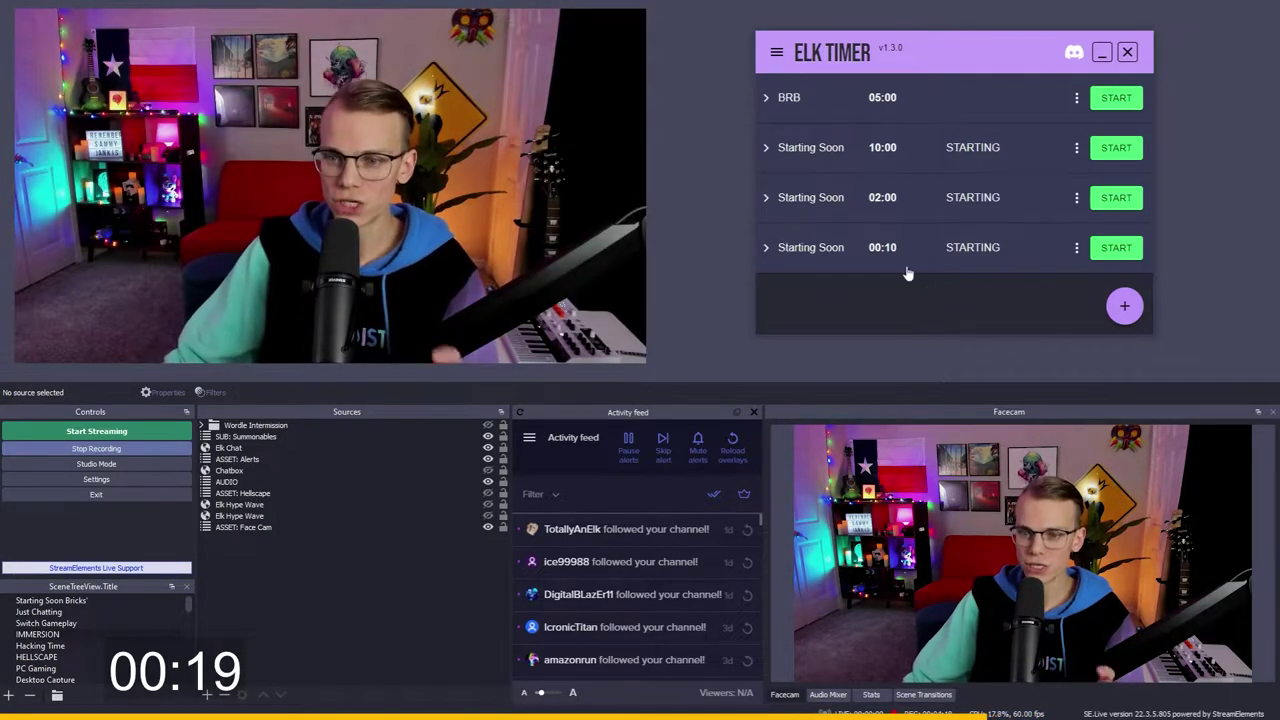
- Inspect the 10-second Starting Soon timer's settings and end-sound list without changing anything
left_click(922, 258)
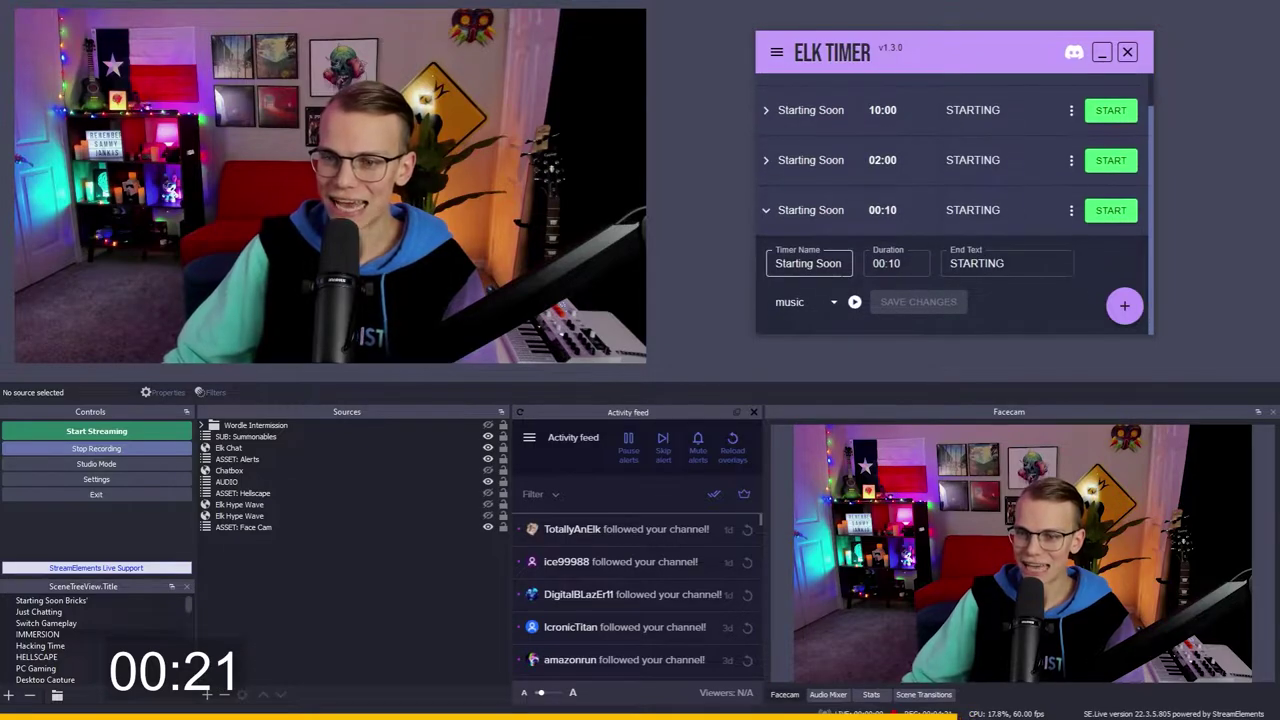
left_click(855, 301)
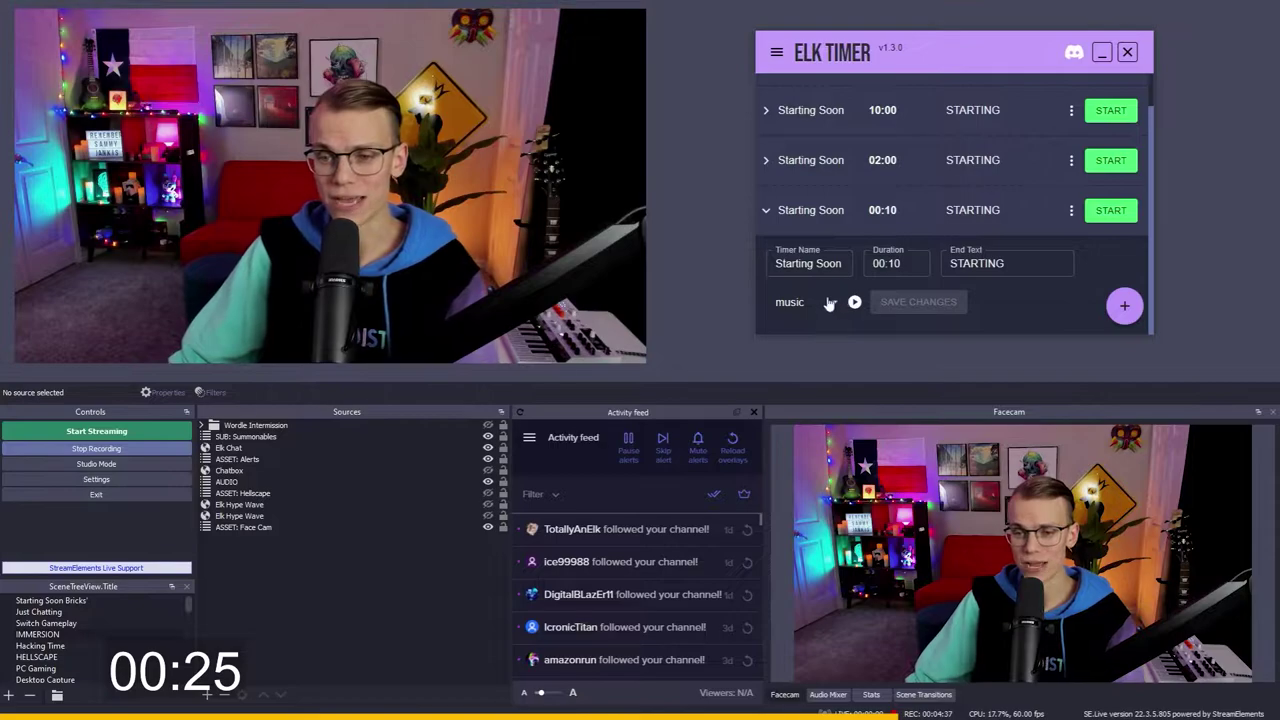
left_click(829, 303)
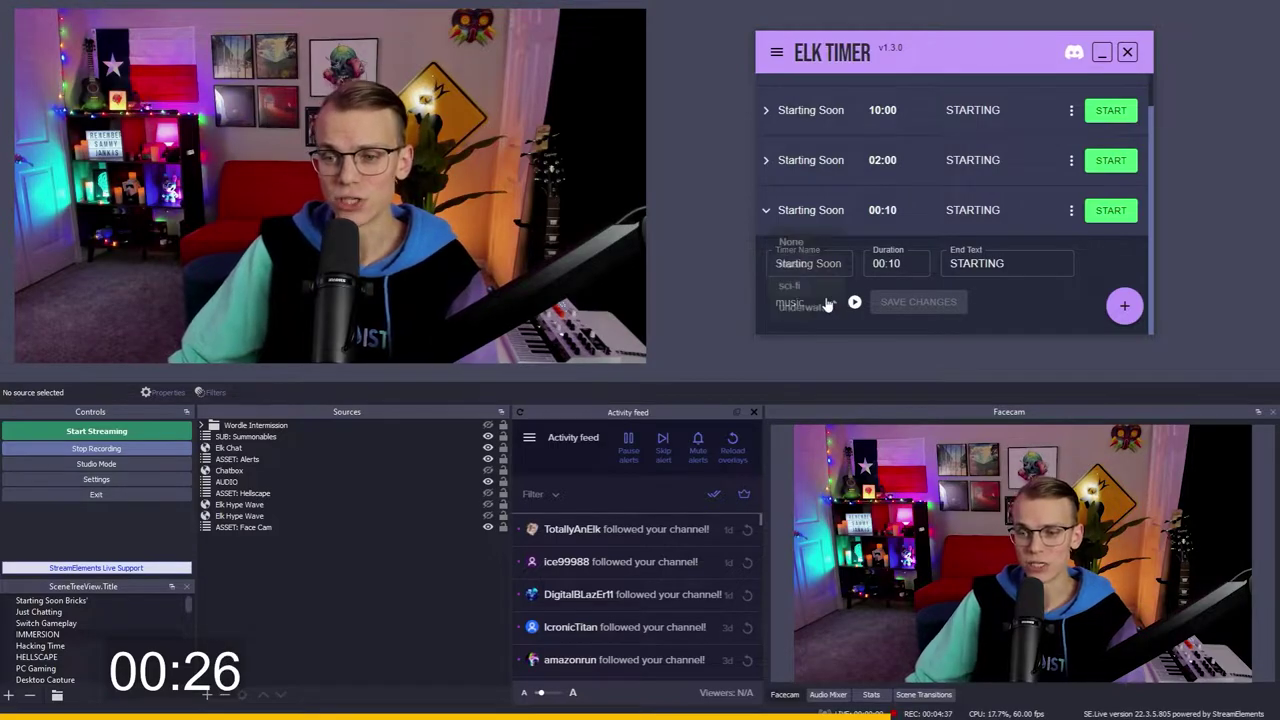
left_click(1022, 313)
left_click(895, 215)
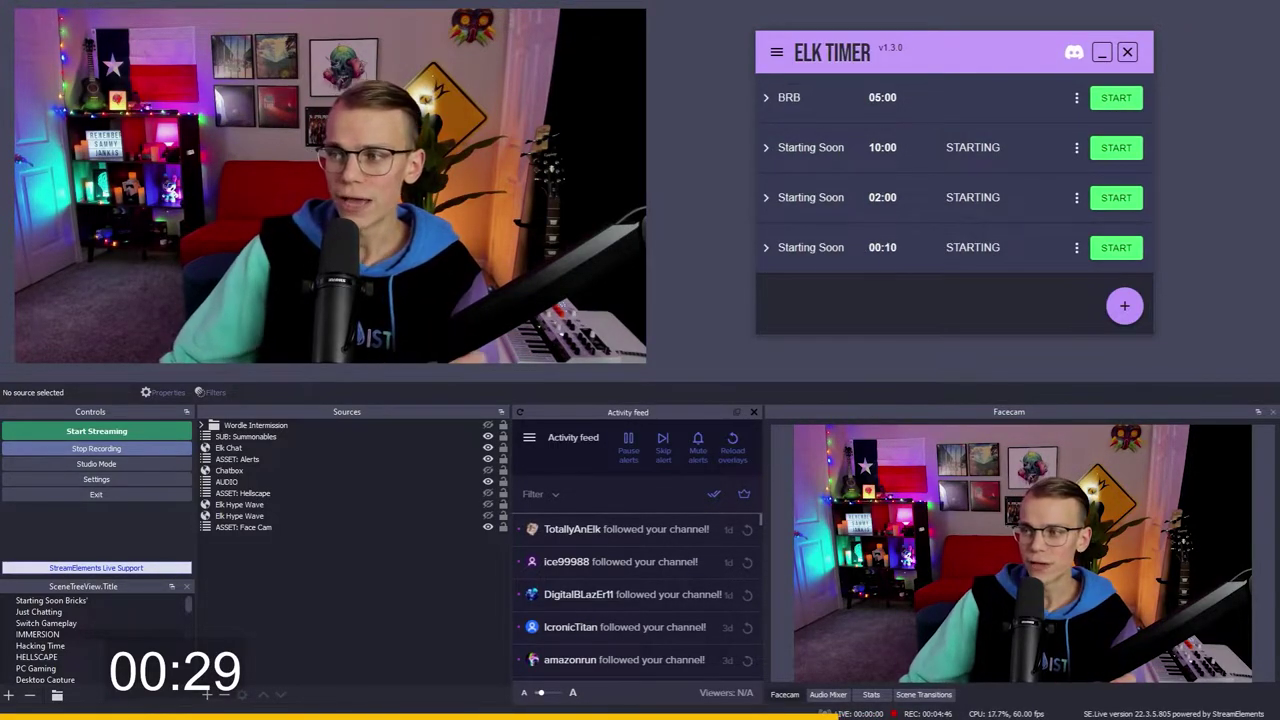
- Review the Elk Apps\timer folder path and its four timer text files in File Explorer
left_click_drag(590, 266, 333, 280)
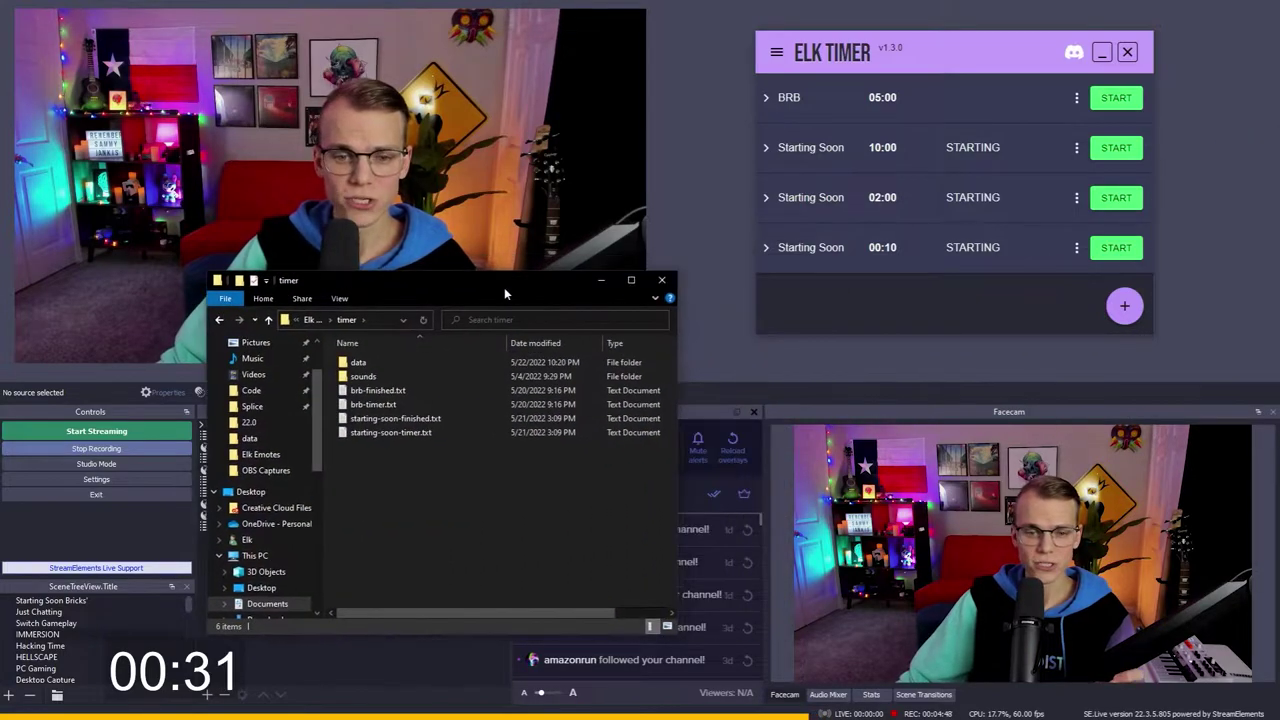
left_click(380, 320)
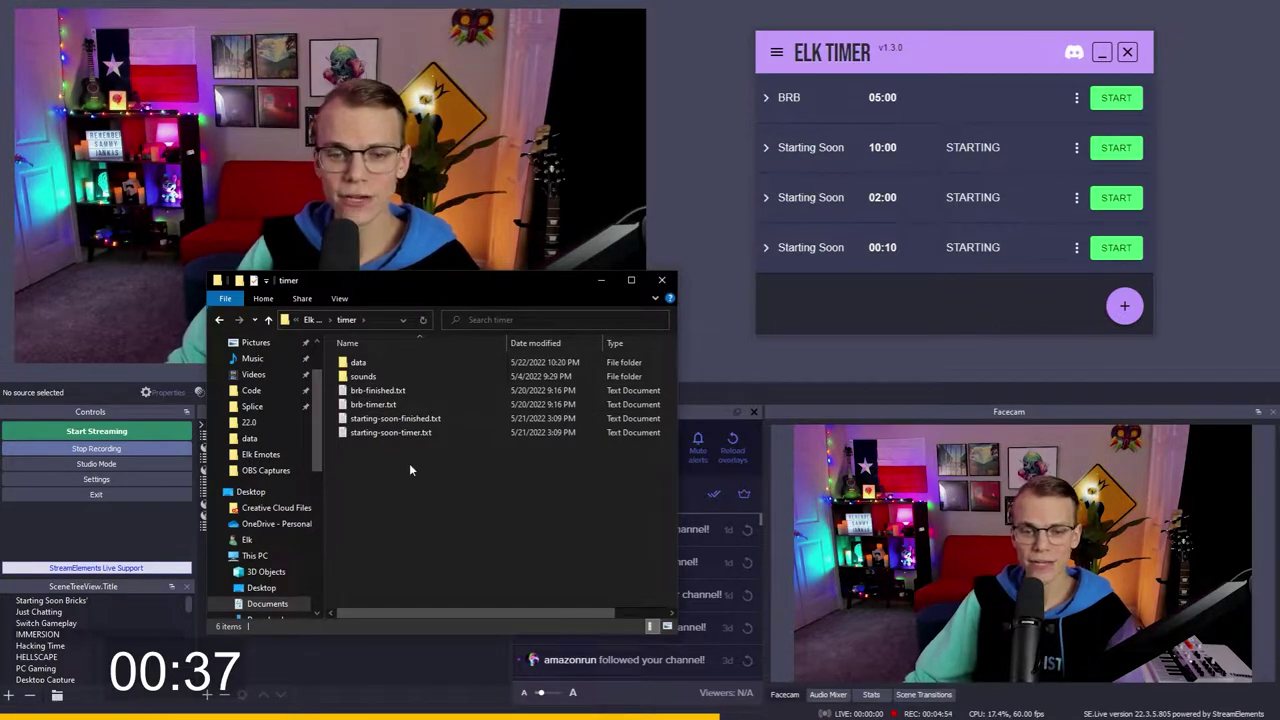
left_click_drag(409, 463, 388, 390)
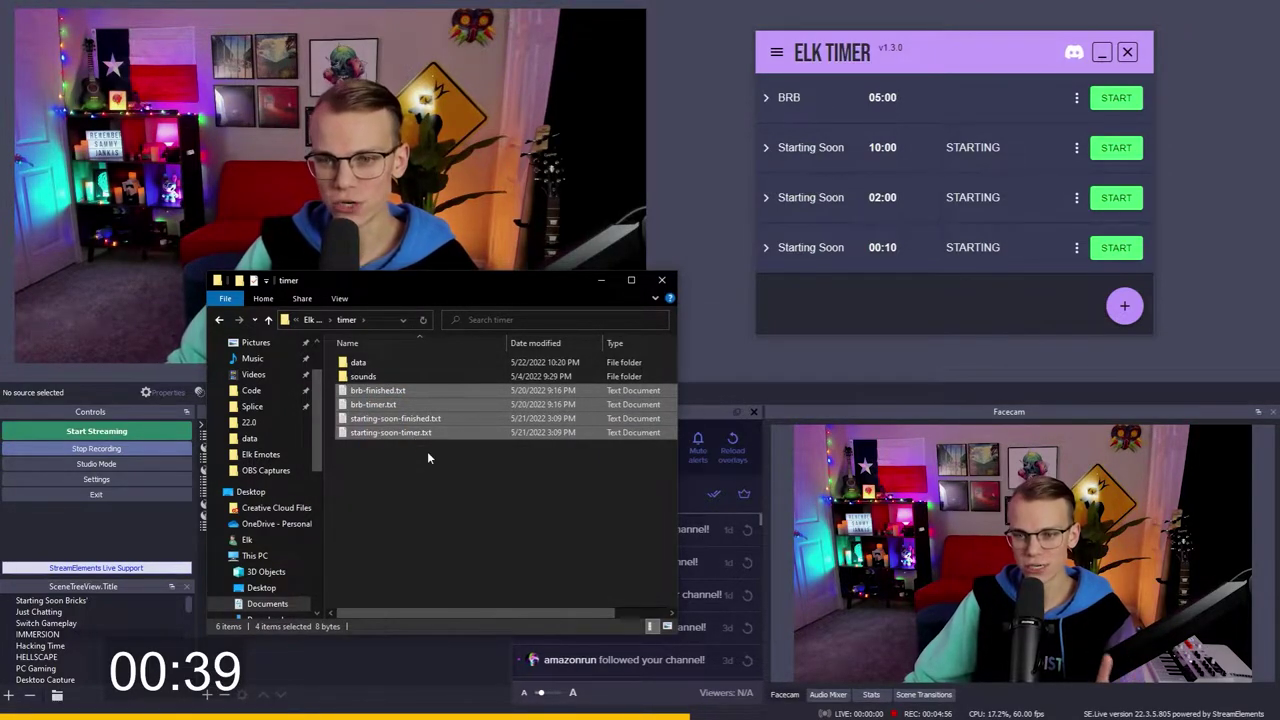
left_click(404, 489)
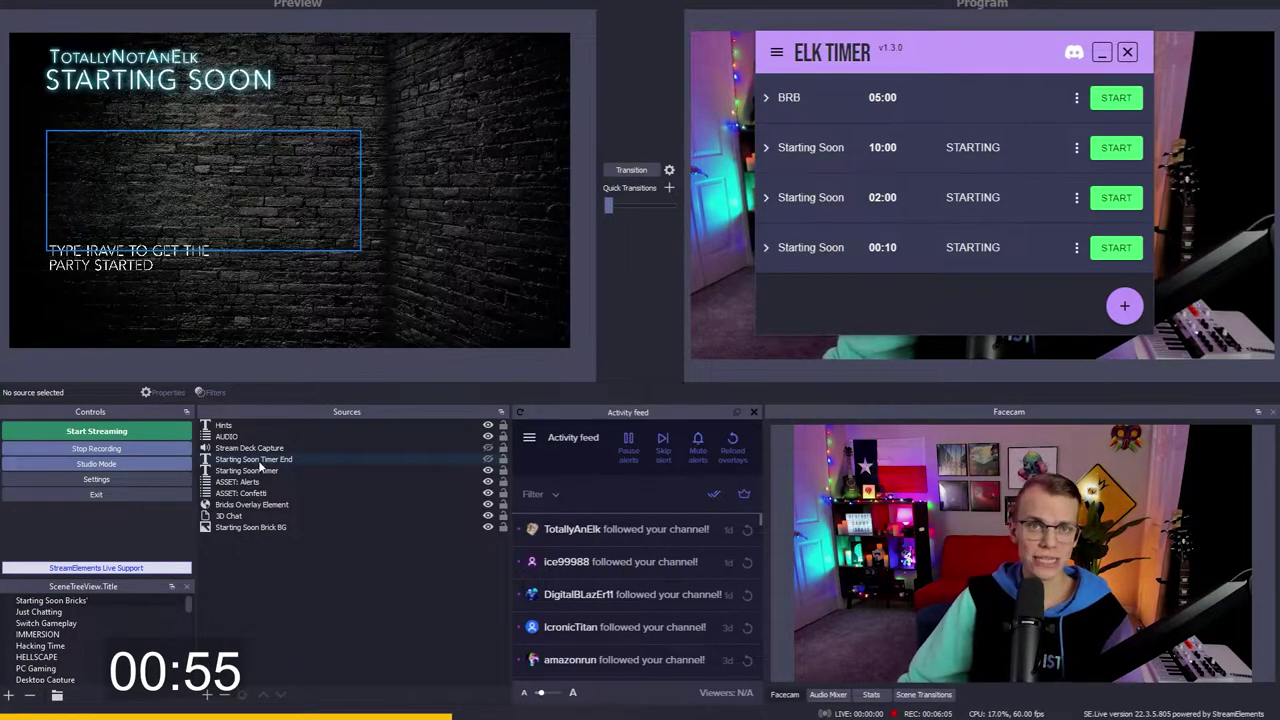
- Check the Starting Soon Timer and Timer End text file paths, then start the 00:10 countdown
double_click(260, 468)
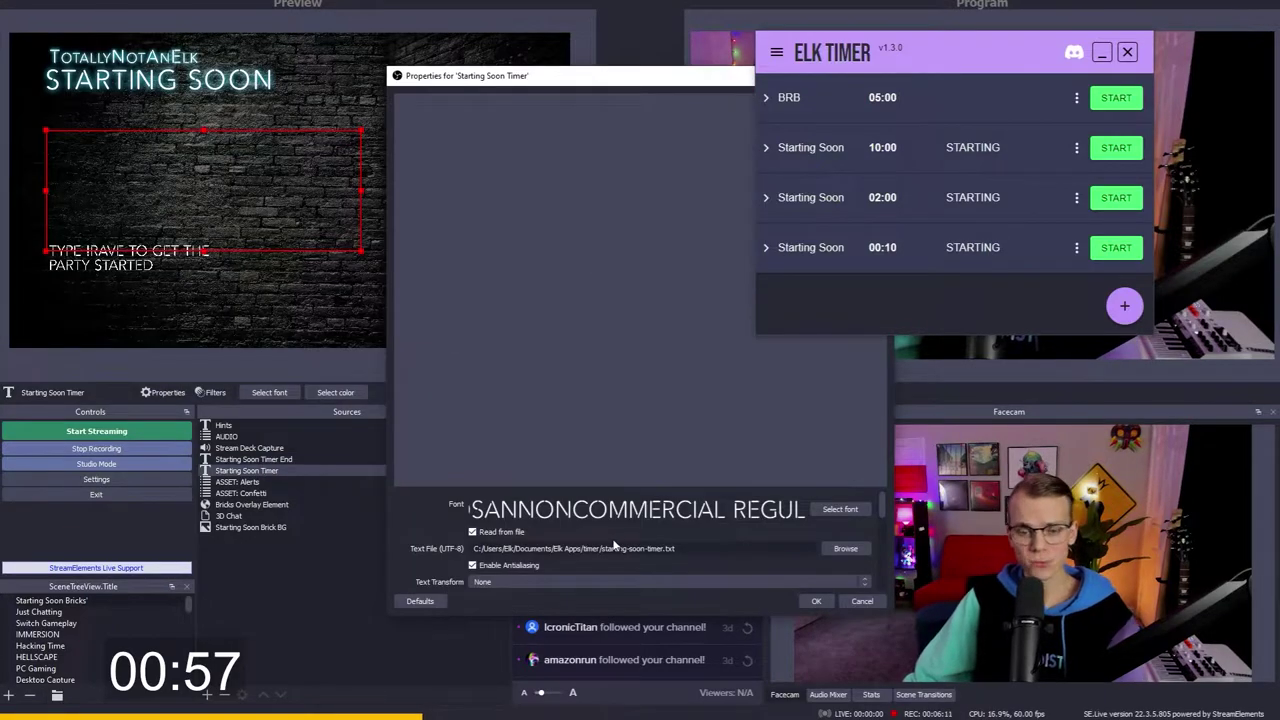
left_click_drag(609, 548, 604, 548)
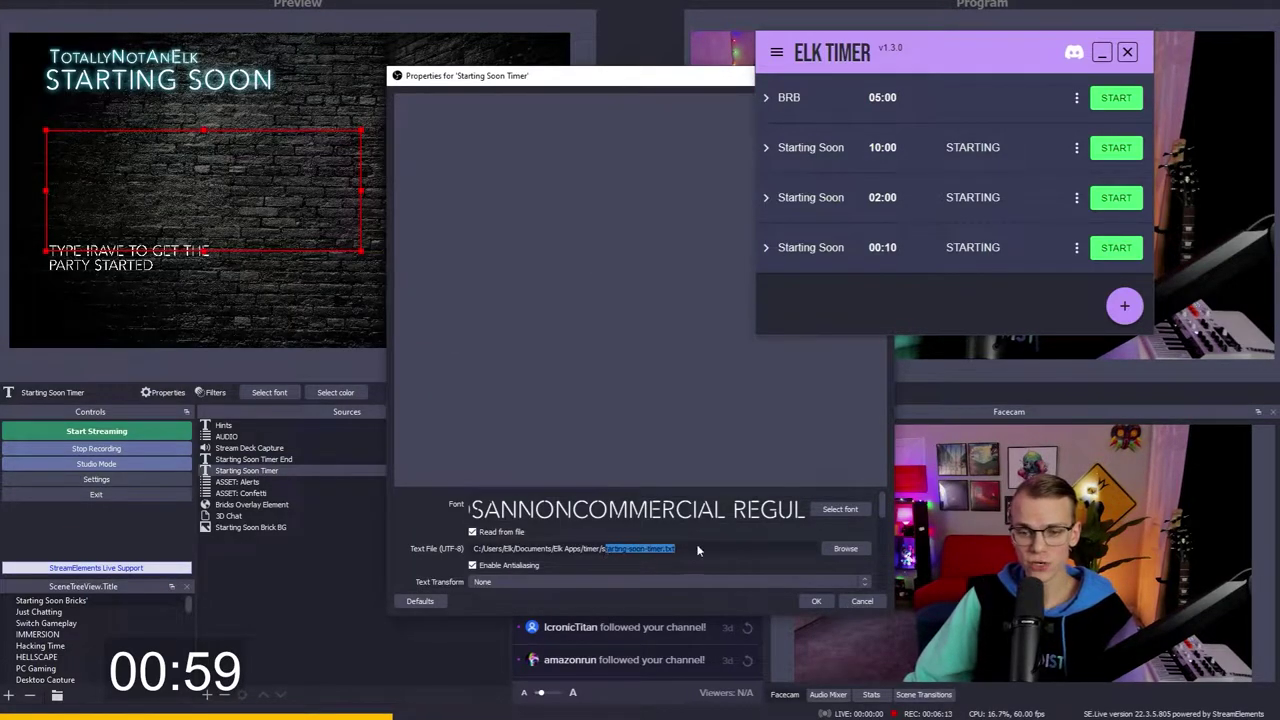
left_click(861, 602)
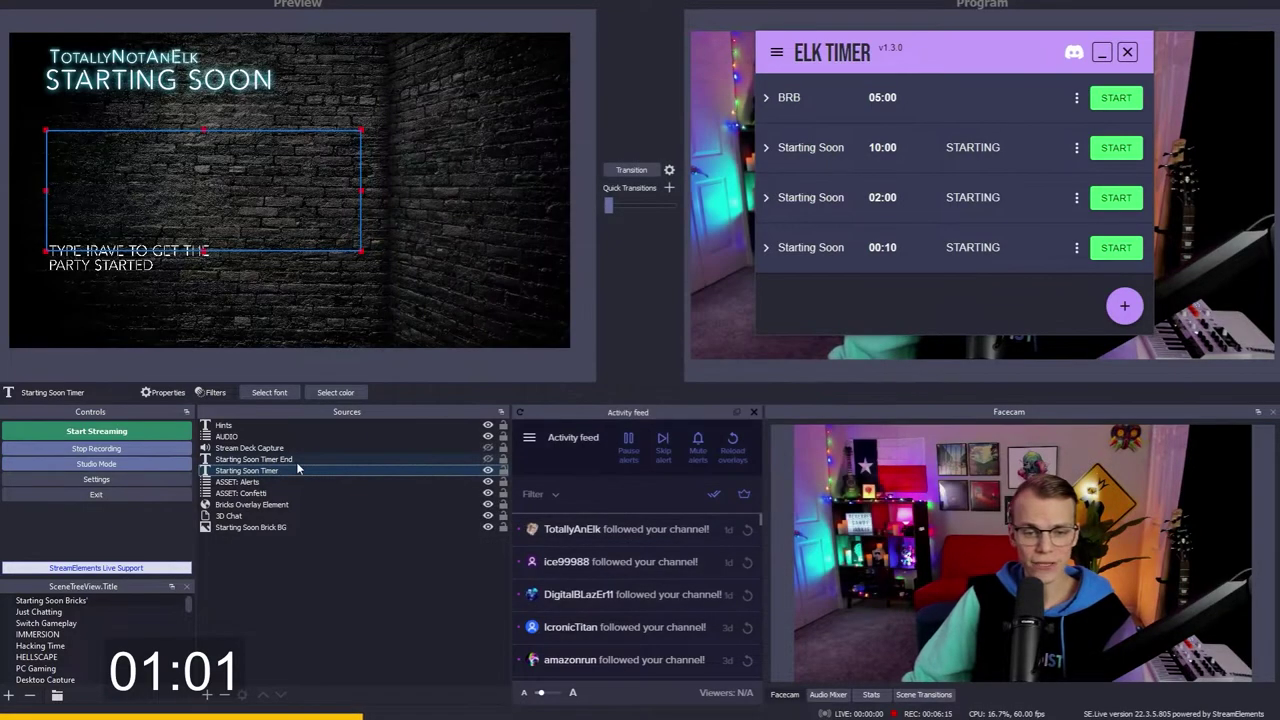
double_click(266, 461)
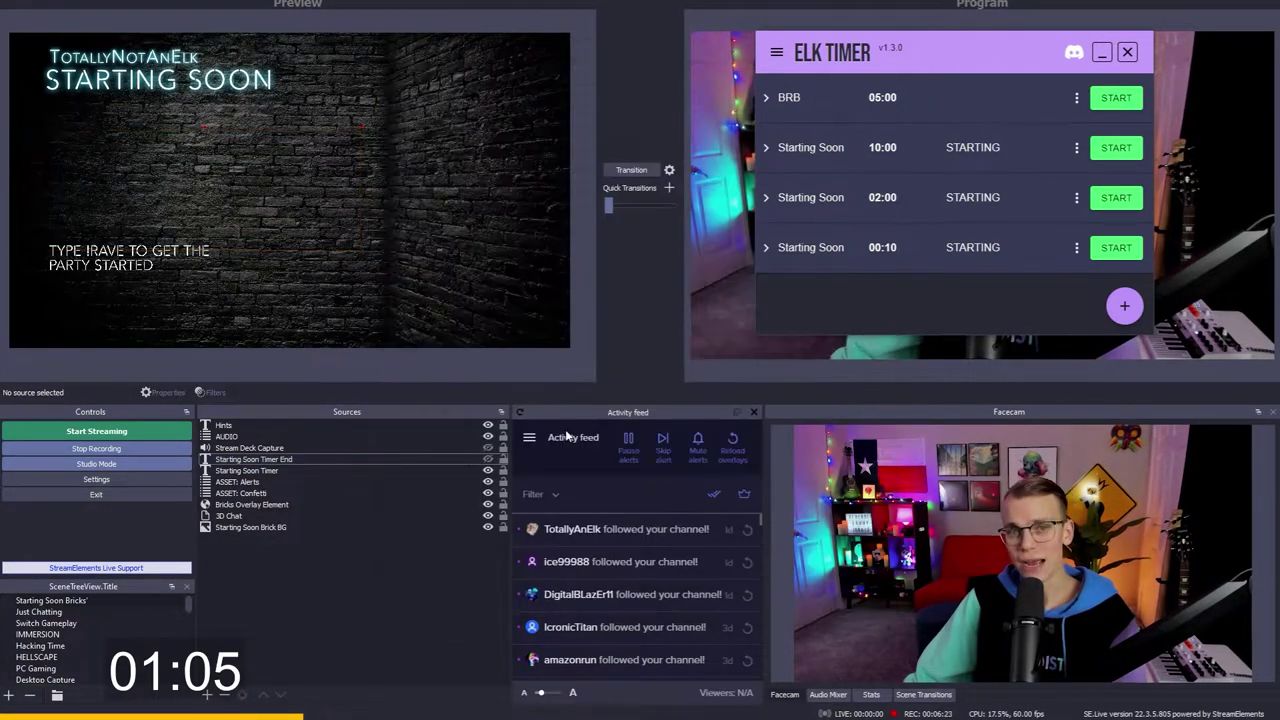
left_click(1116, 250)
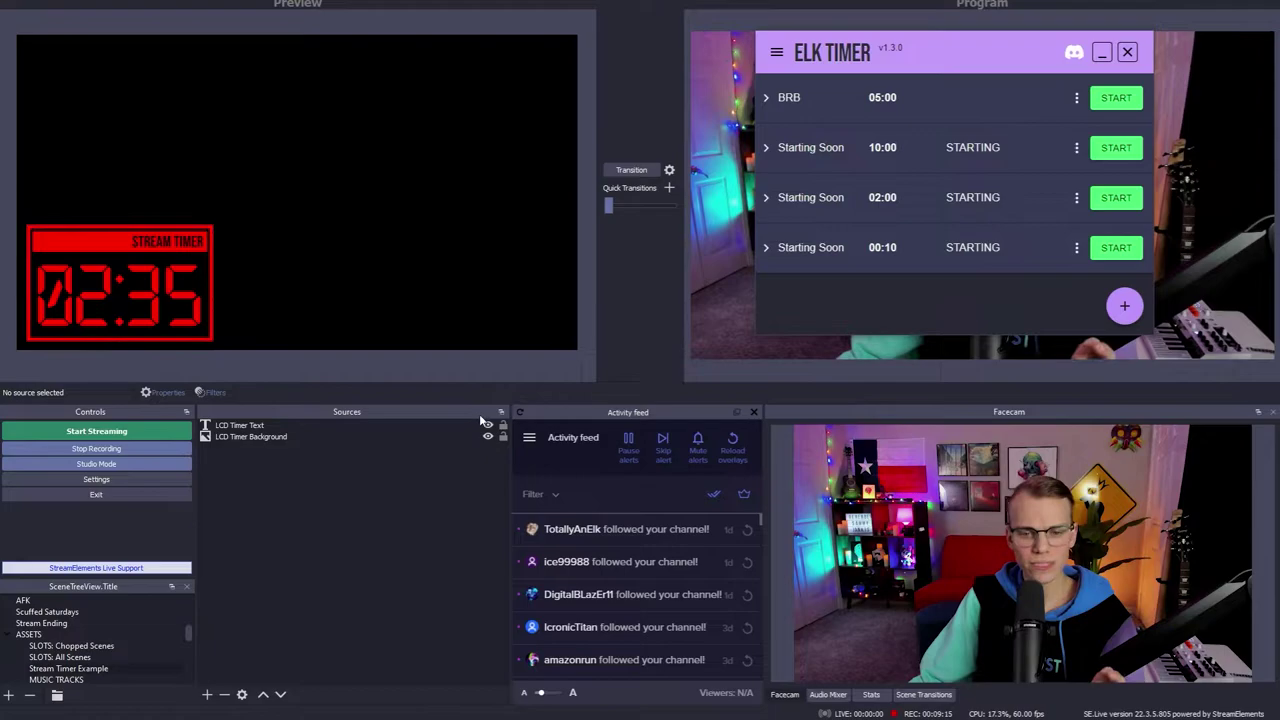
- Check the LCD Timer Background image settings without changing them
double_click(428, 437)
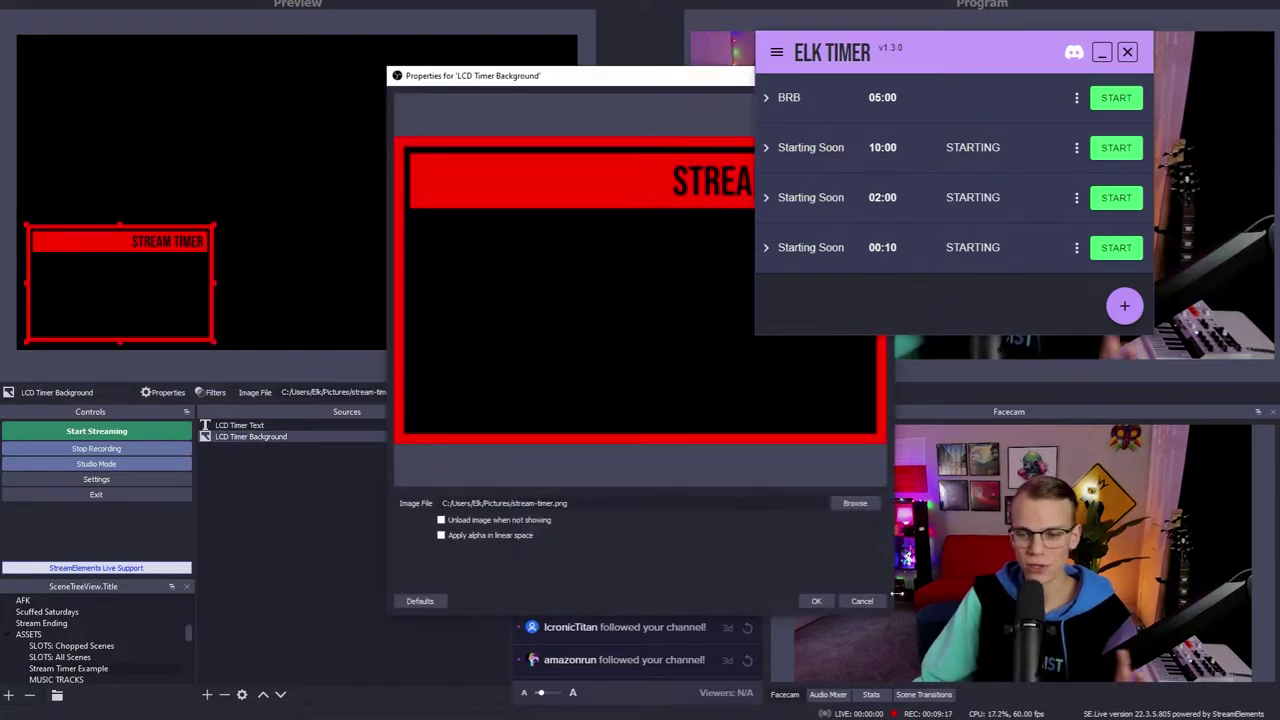
left_click_drag(664, 87, 492, 89)
left_click(690, 603)
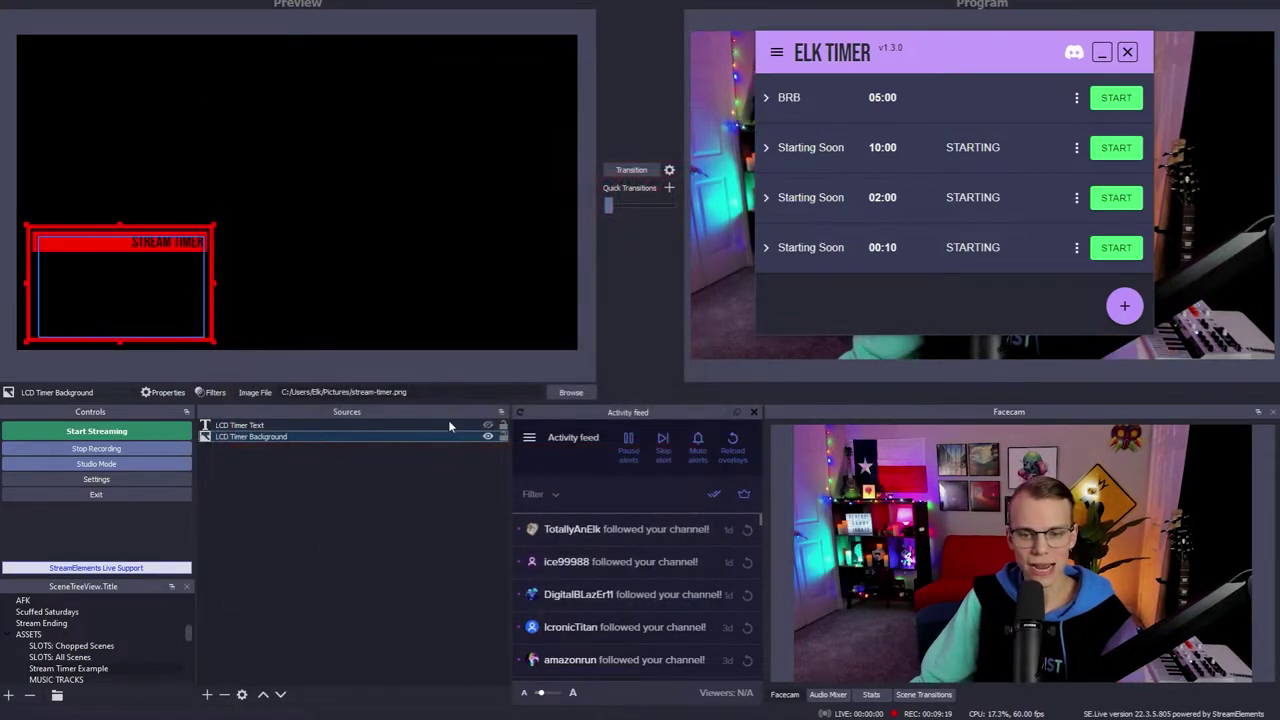
- Turn on 'Read from file' for the LCD Timer Text source
left_click(489, 426)
double_click(423, 425)
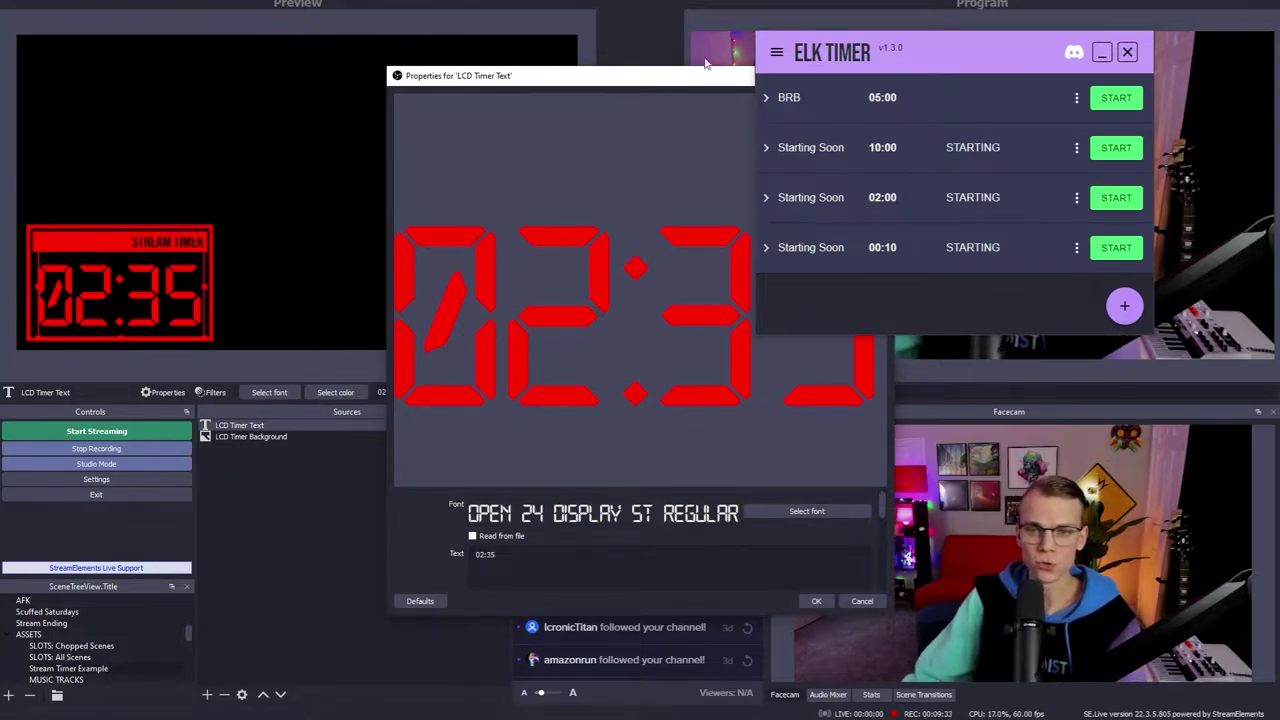
left_click_drag(705, 70, 568, 75)
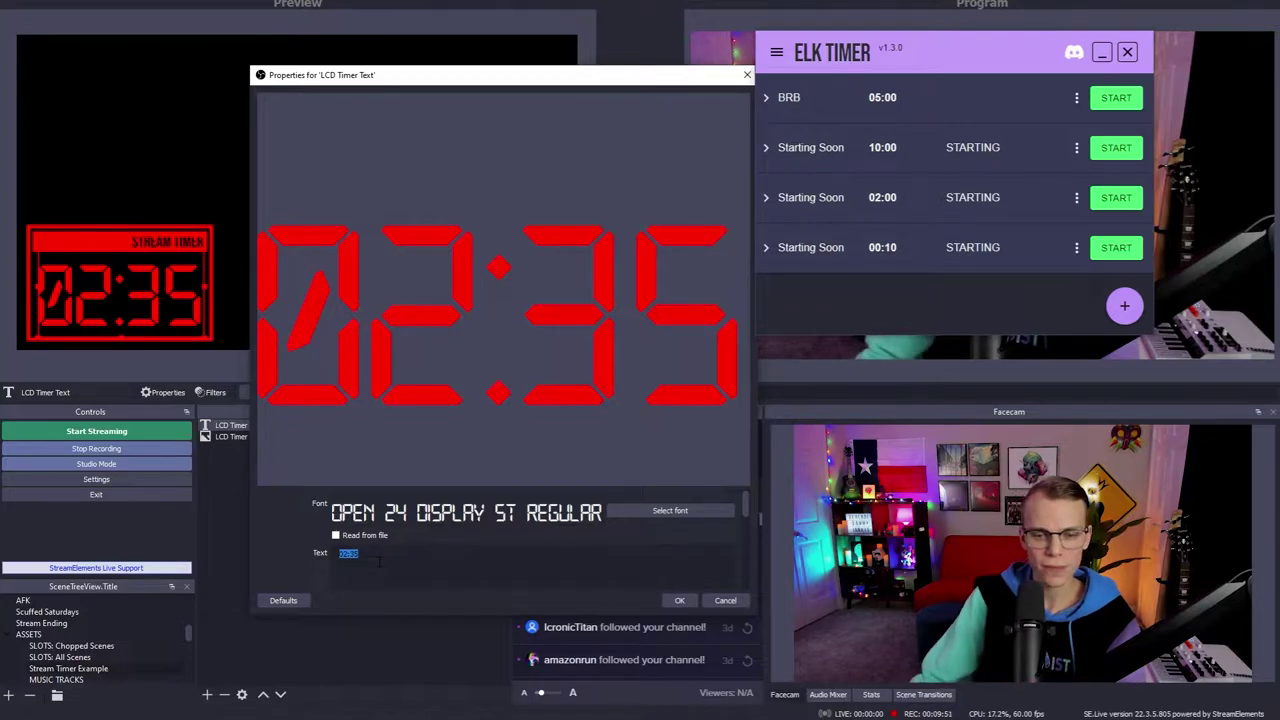
left_click(352, 539)
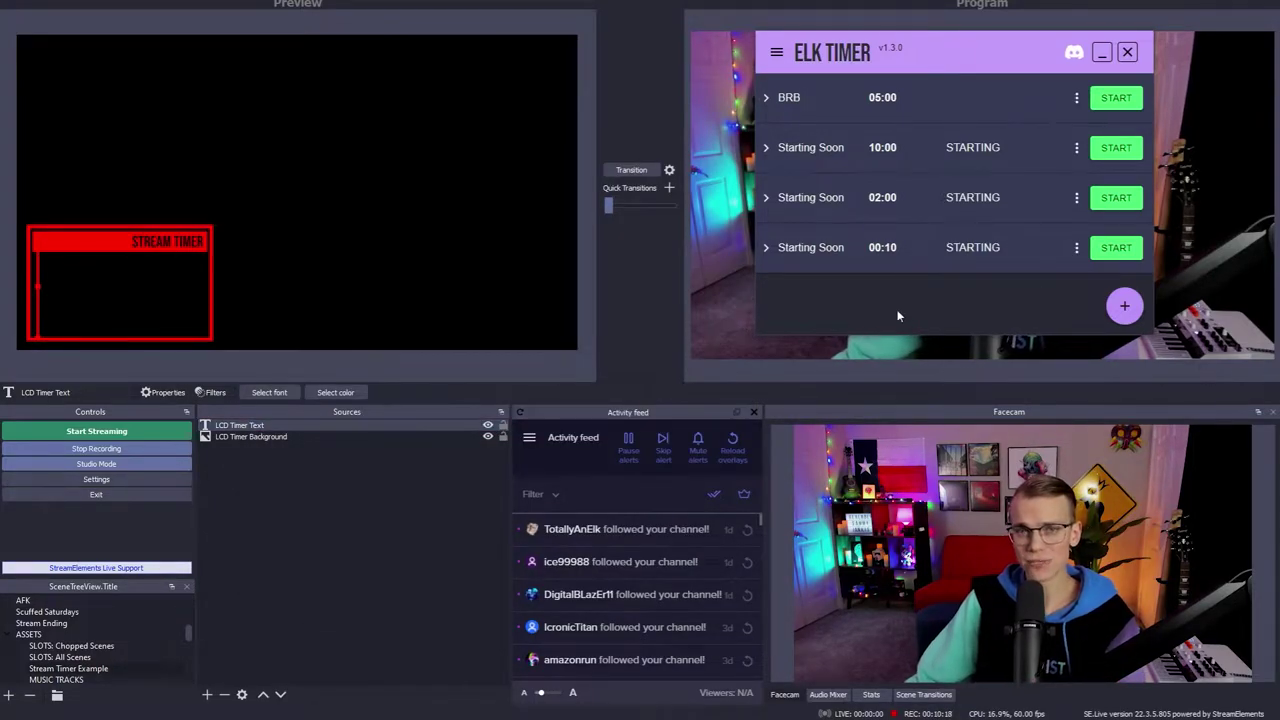
- Create a new Elk timer named 'LCD Timer' with a 5-minute duration
left_click(1126, 306)
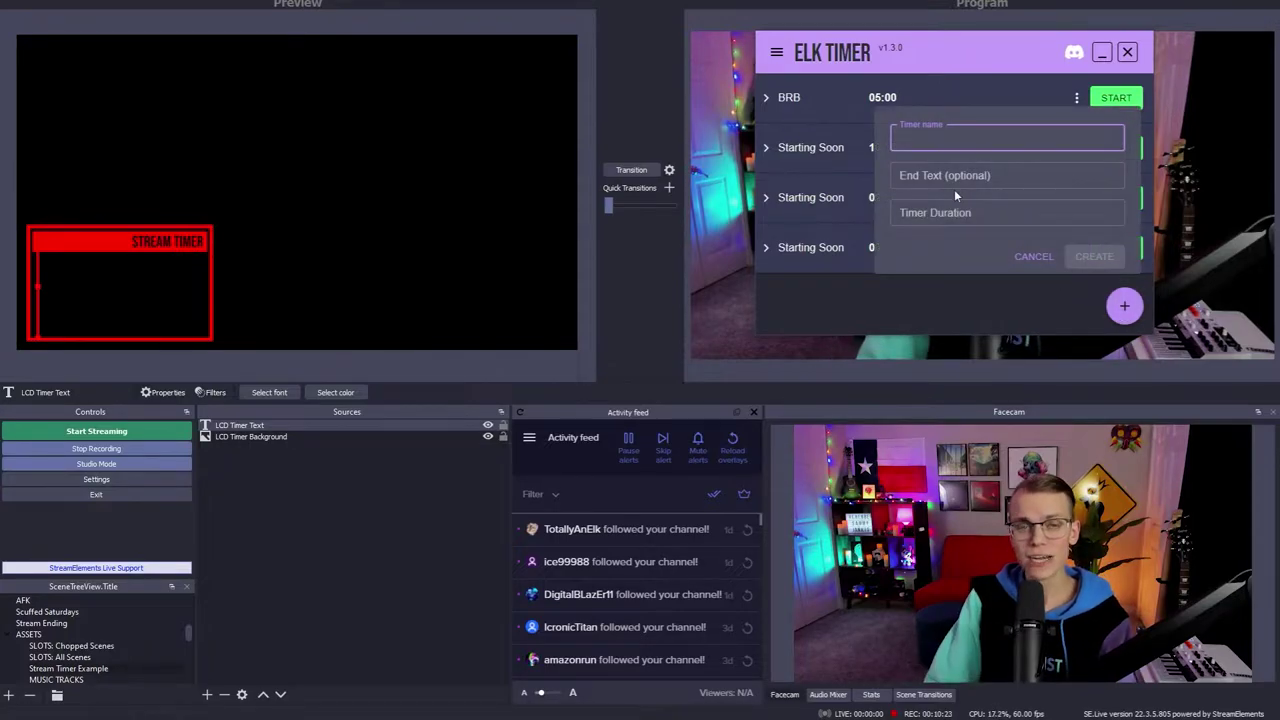
type("LCD Timer")
left_click(993, 226)
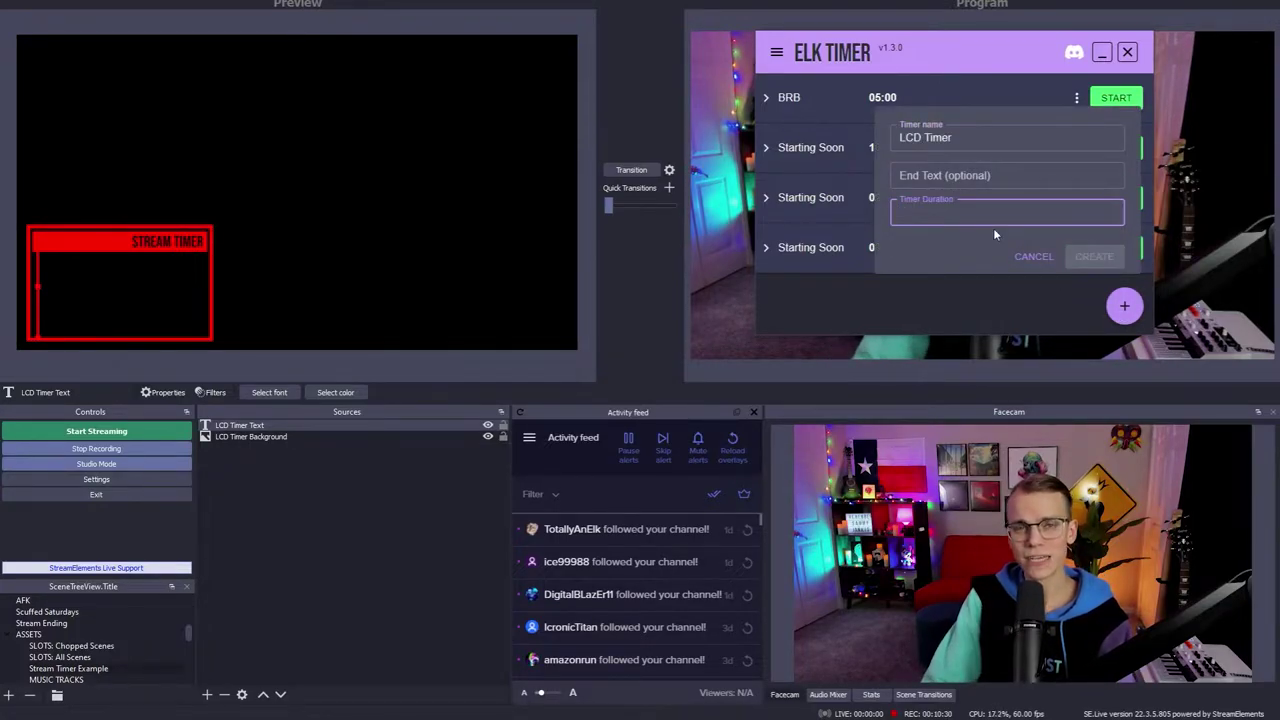
type("5")
left_click(1094, 256)
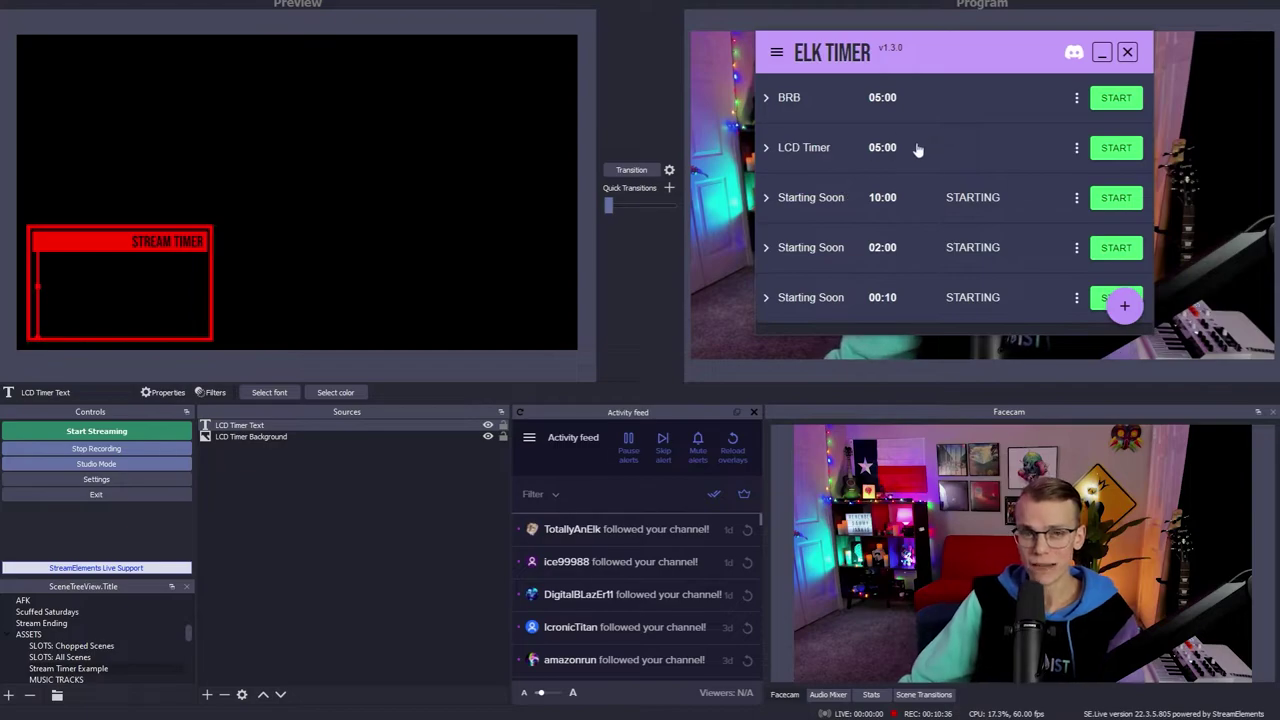
- Point LCD Timer Text at lcd-timer-timer.txt, then start the LCD Timer countdown
double_click(290, 428)
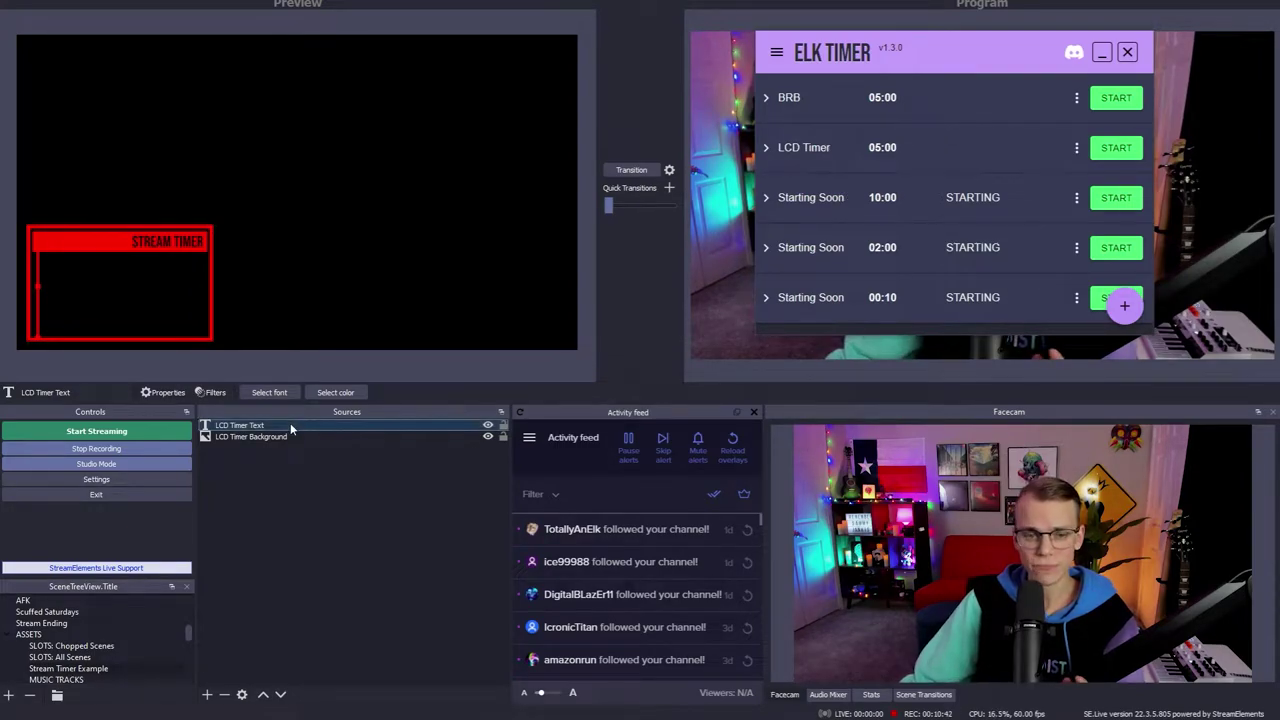
left_click(846, 549)
left_click_drag(647, 83, 341, 89)
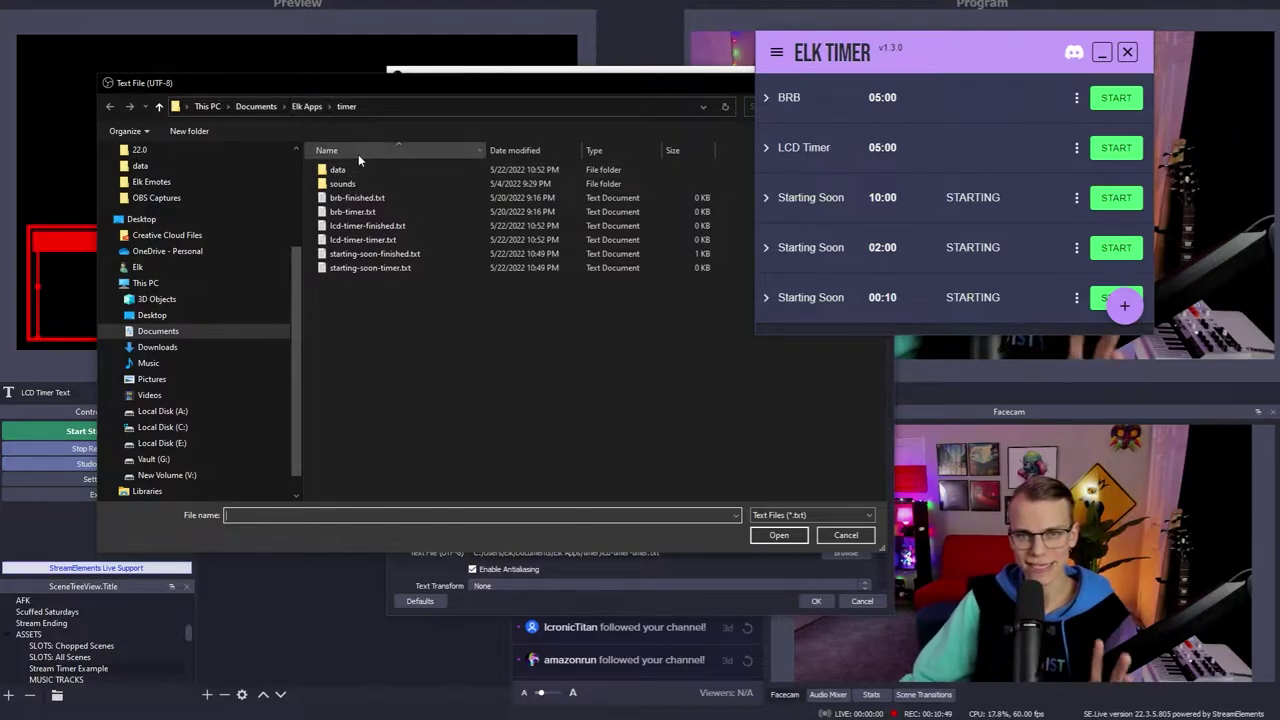
left_click(366, 241)
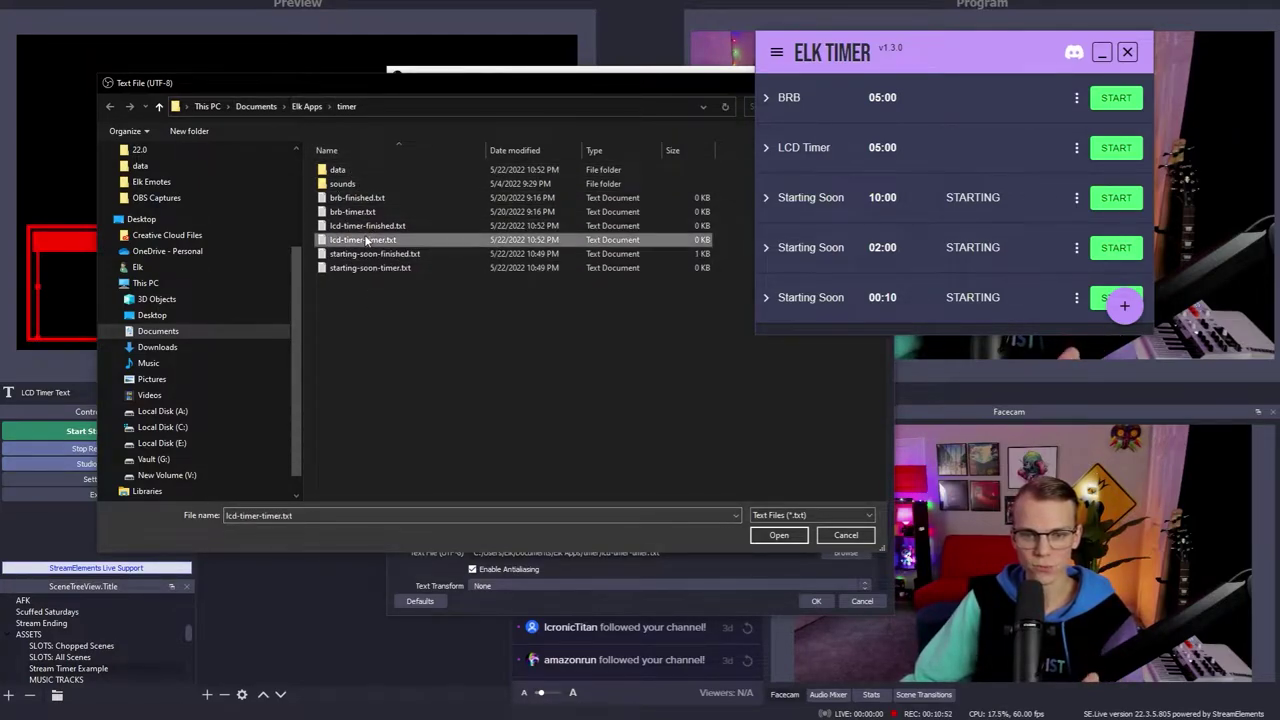
left_click(776, 535)
key("Return")
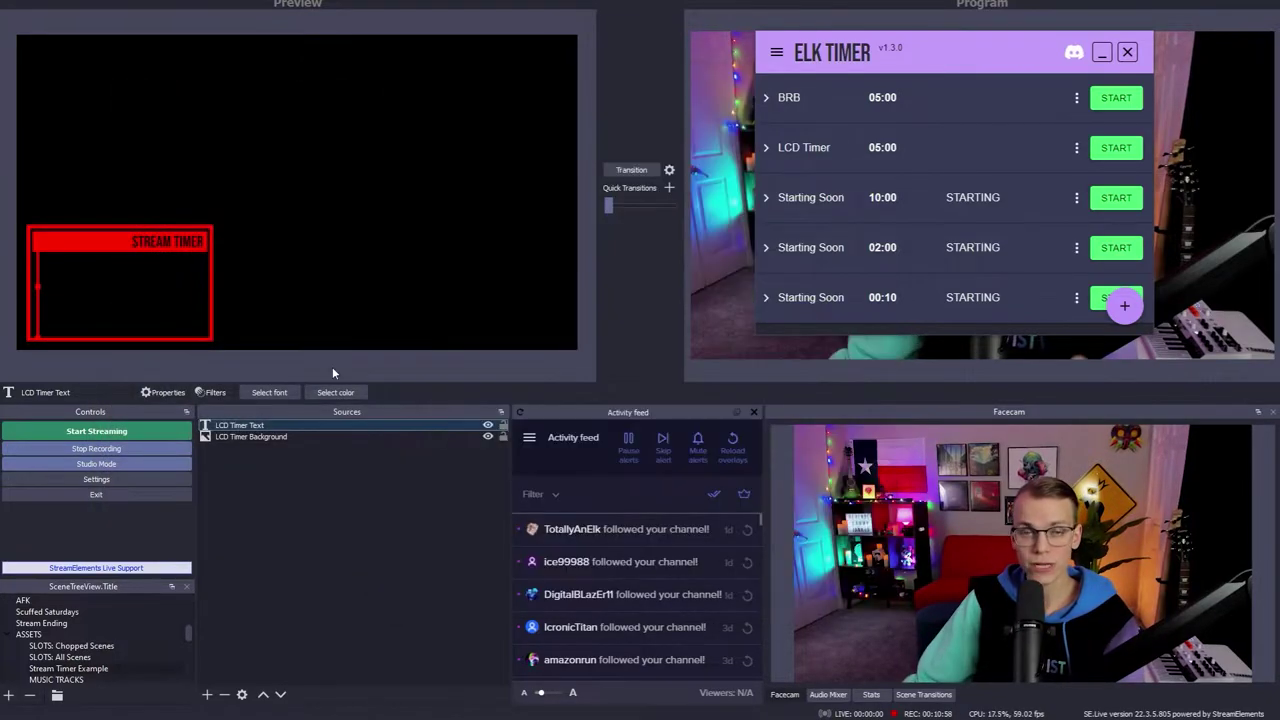
left_click(333, 369)
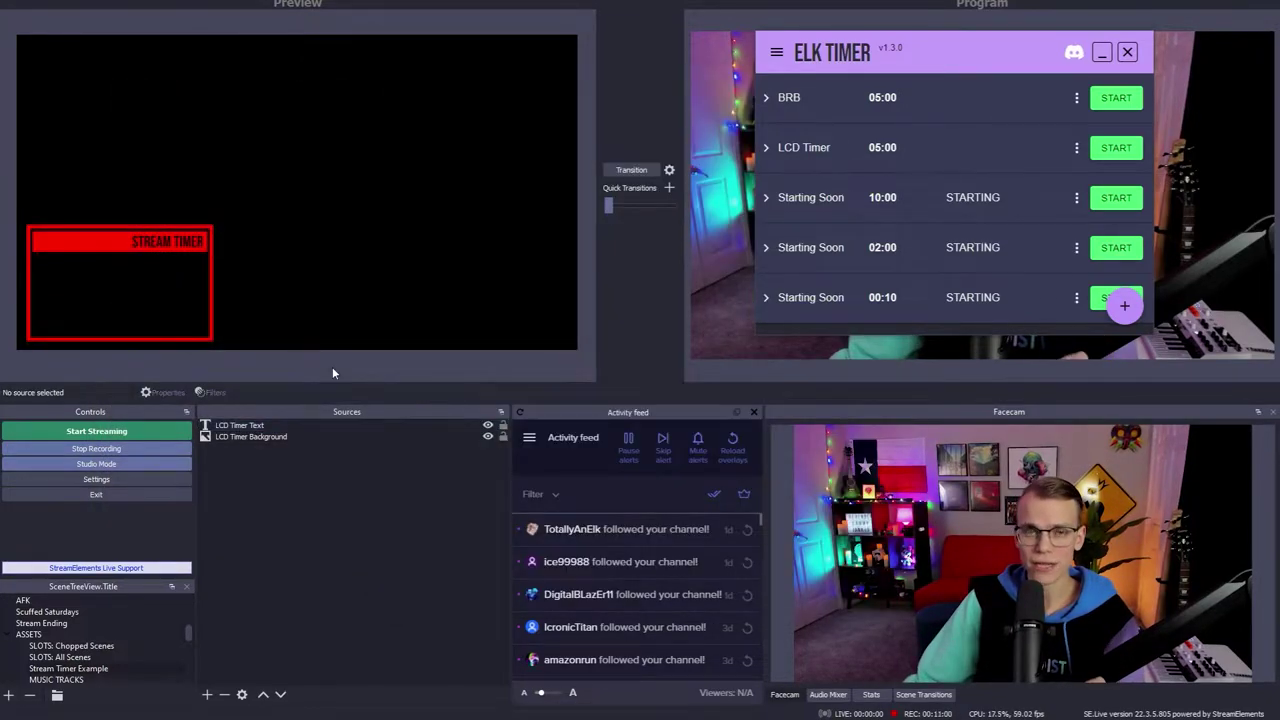
left_click(1115, 148)
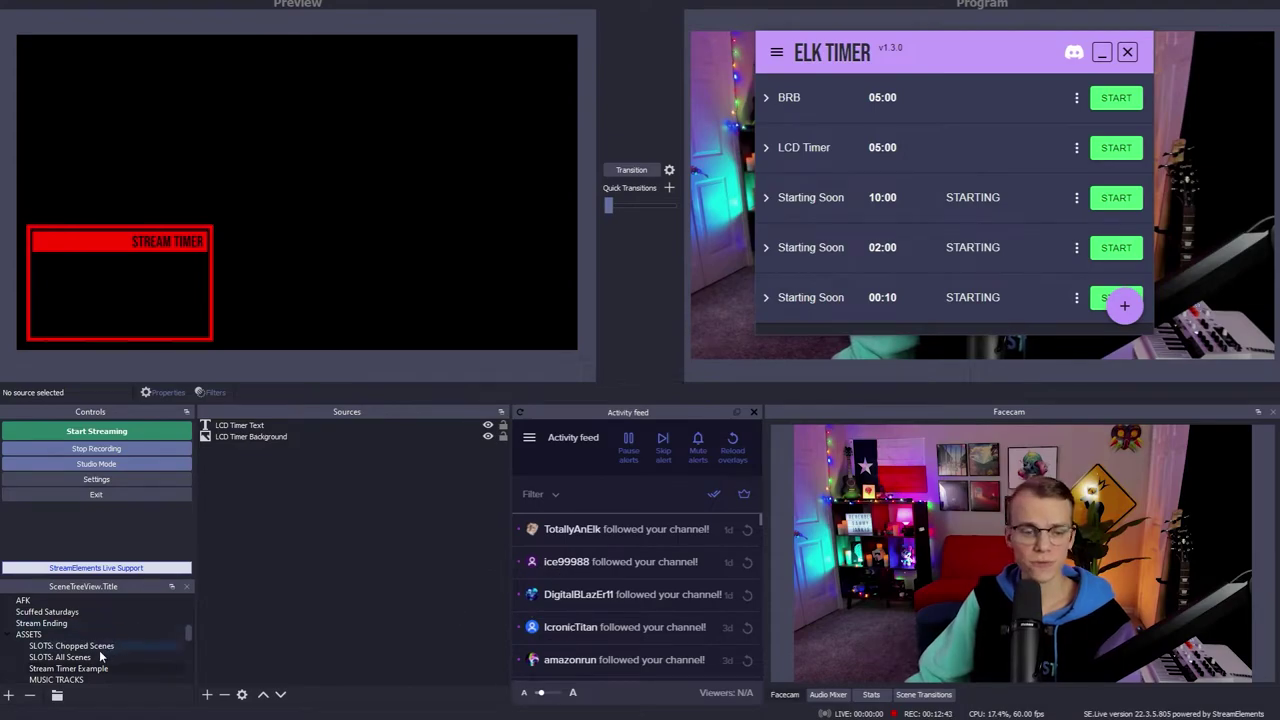
scroll(100, 660, "down", 1)
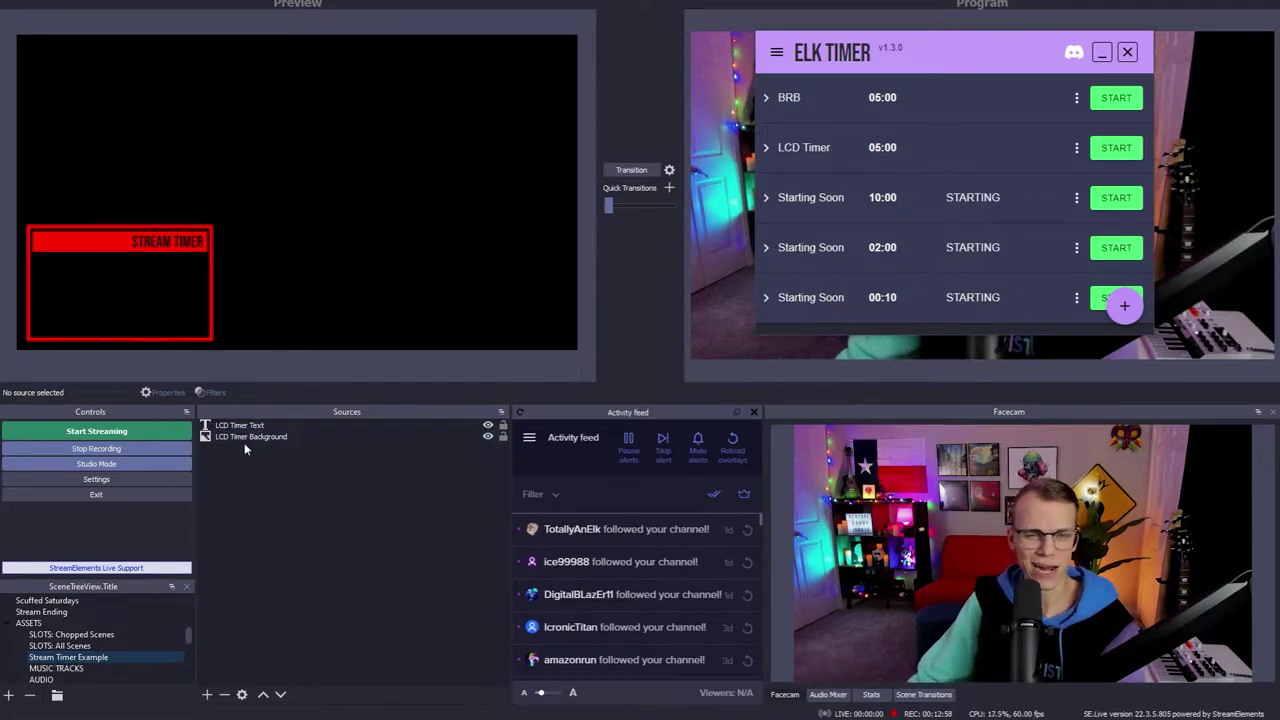
- Add the existing Stream Timer Example scene as a source in the IMMERSION scene and check its visibility toggle
scroll(80, 632, "up", 5)
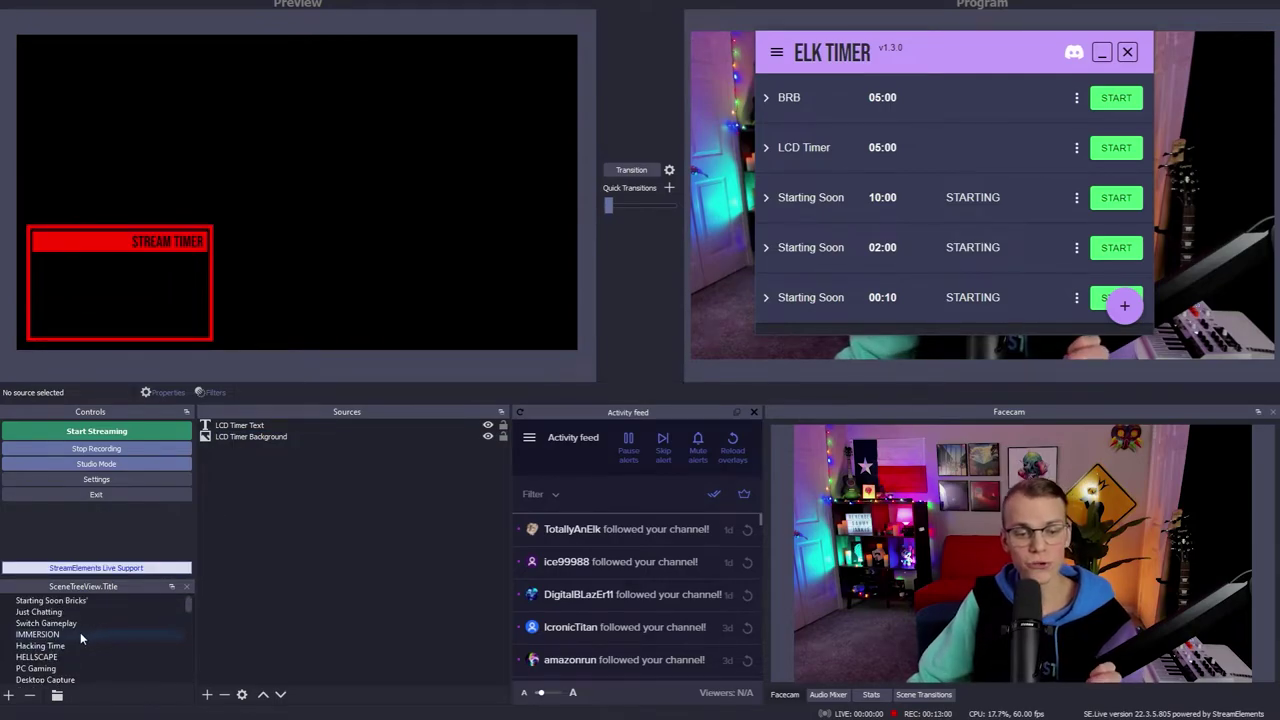
left_click(80, 632)
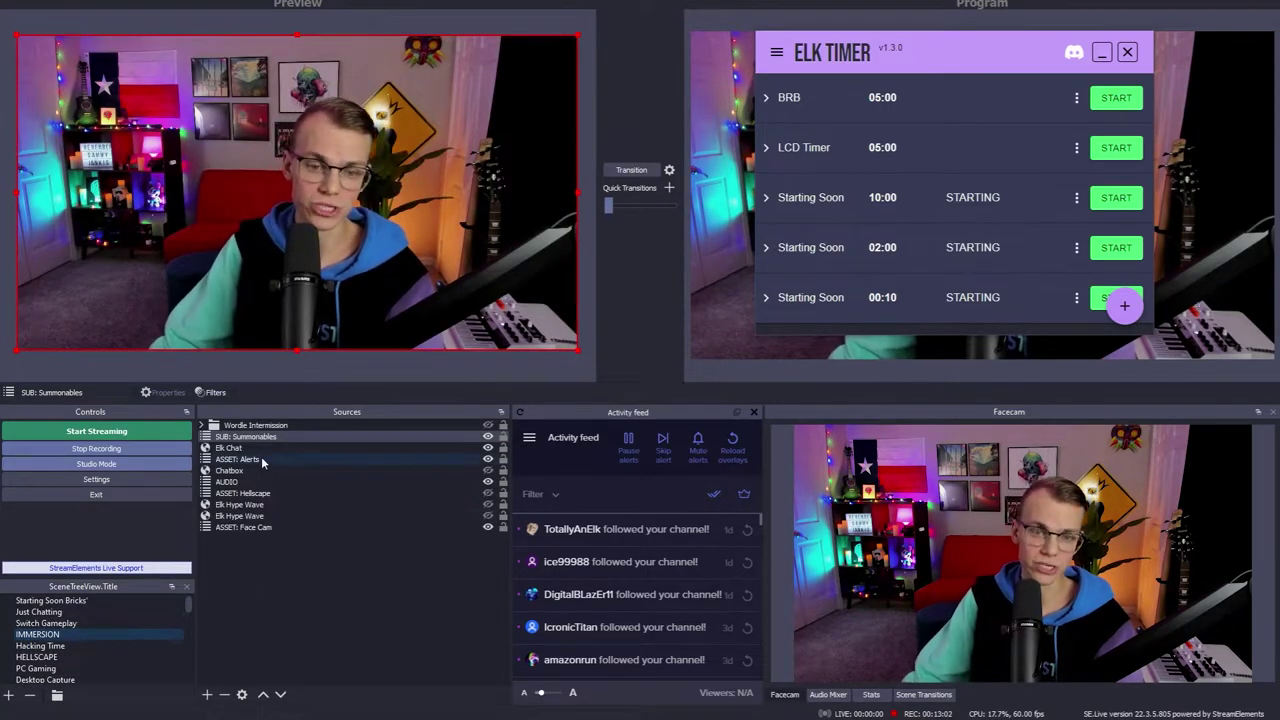
left_click(268, 556)
right_click(271, 551)
mouse_move(307, 562)
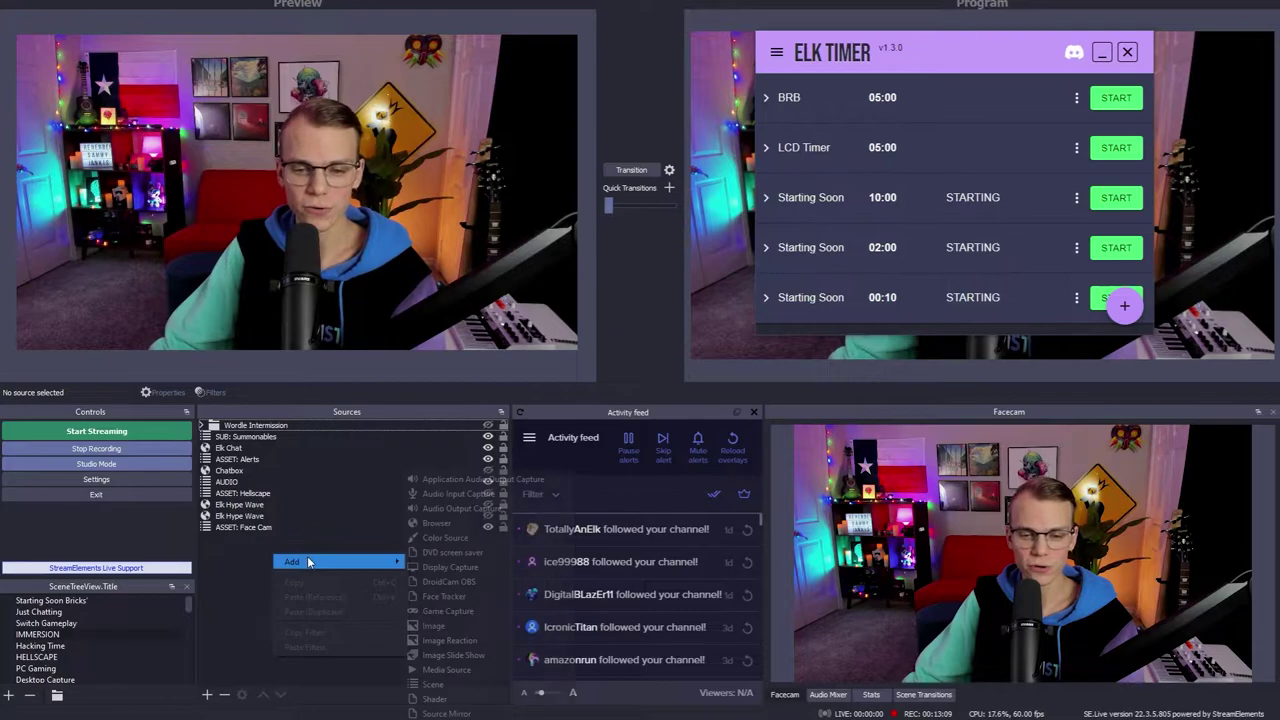
left_click(478, 686)
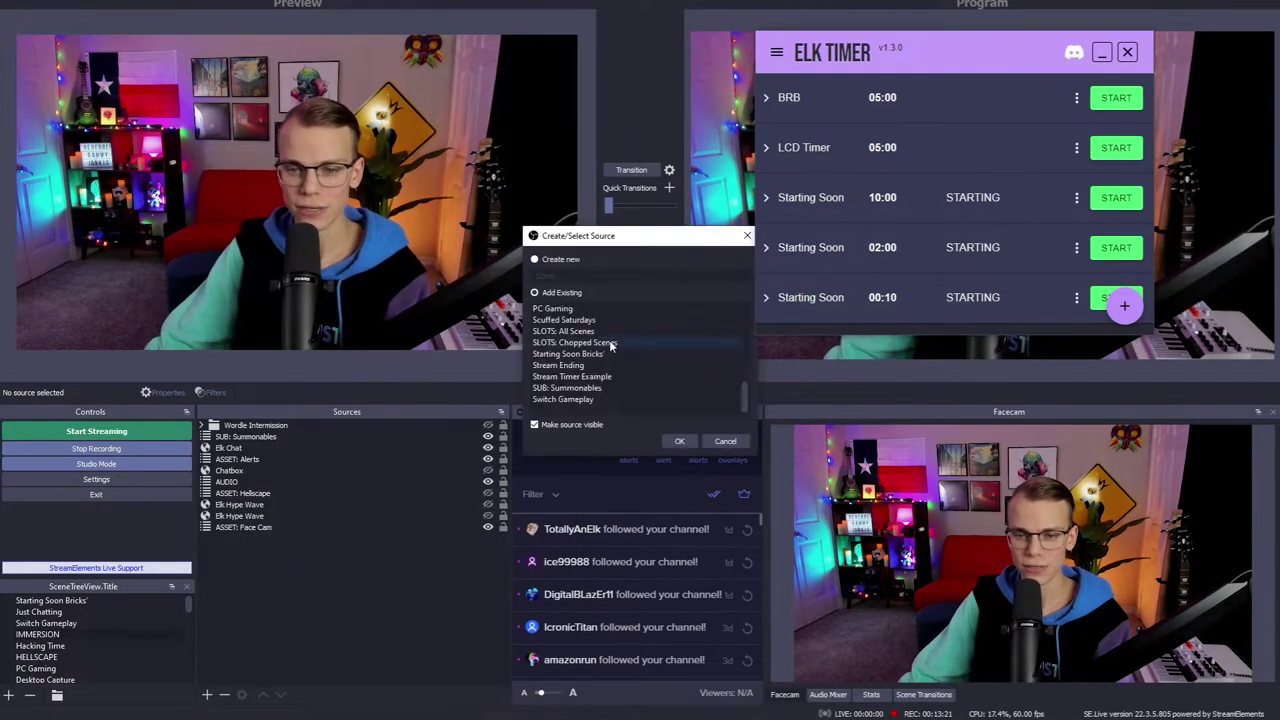
scroll(605, 355, "down", 5)
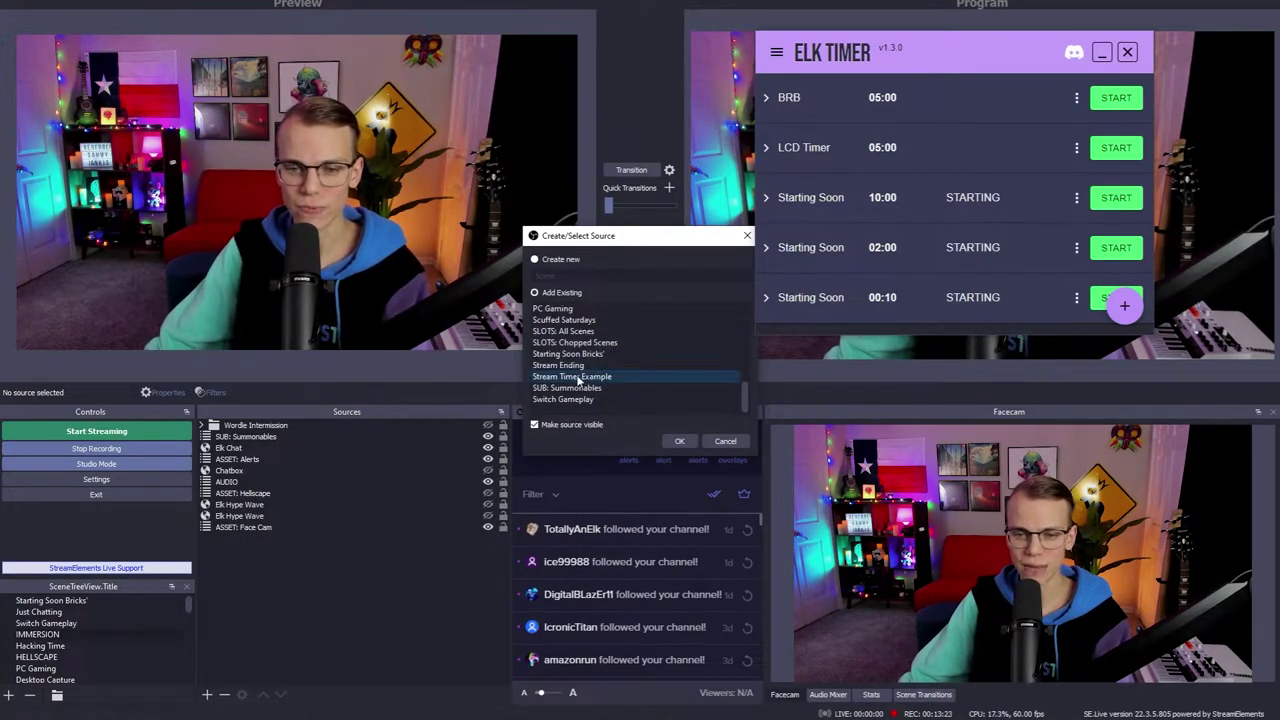
left_click(675, 440)
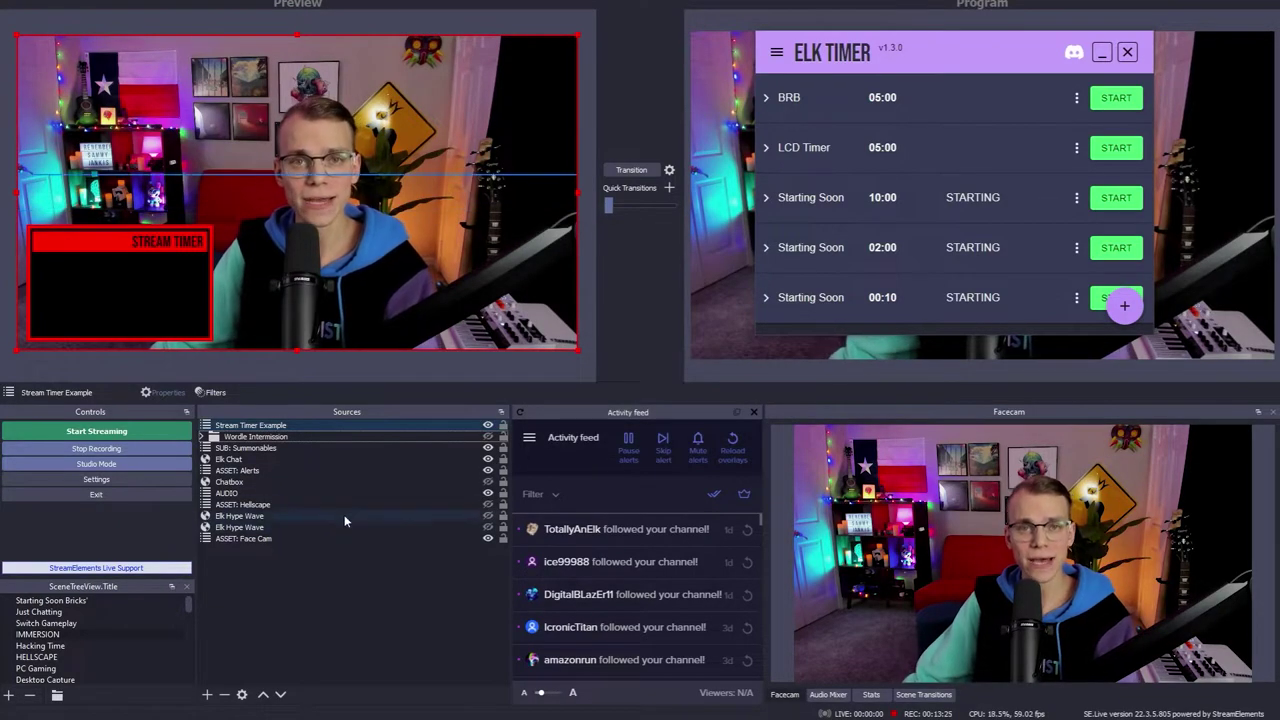
left_click(487, 427)
left_click(487, 427)
left_click(487, 427)
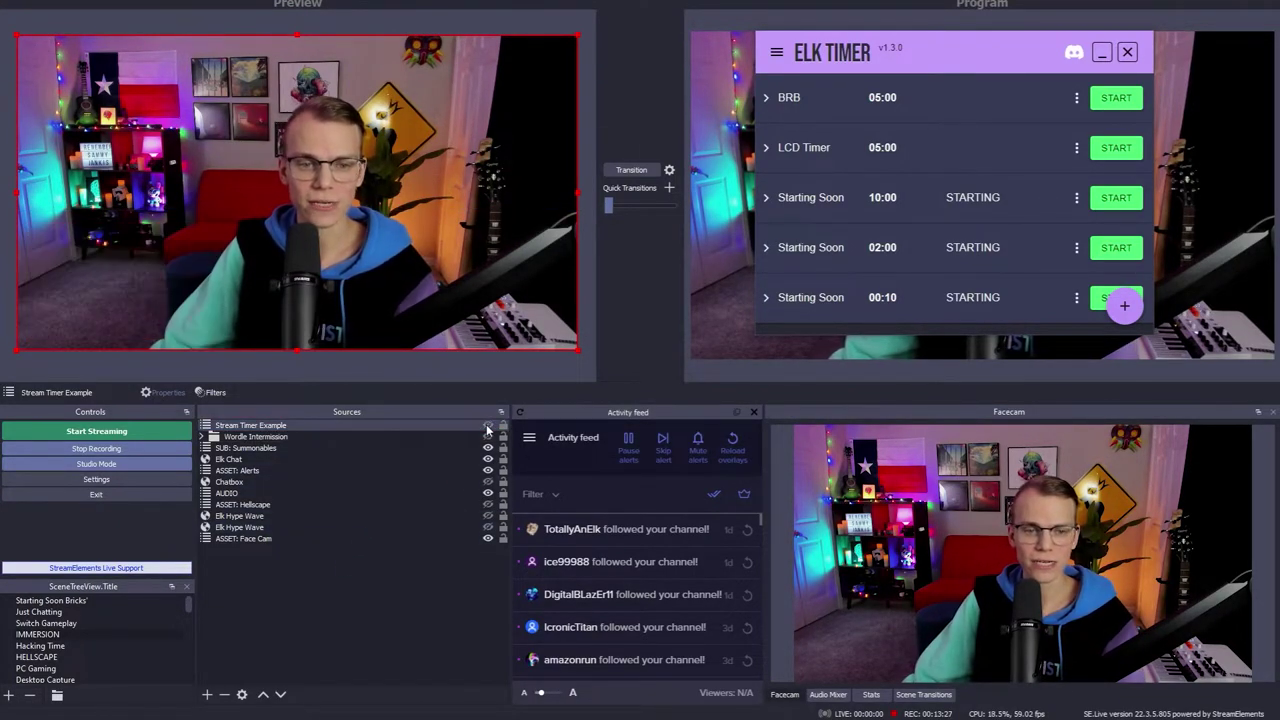
left_click(487, 427)
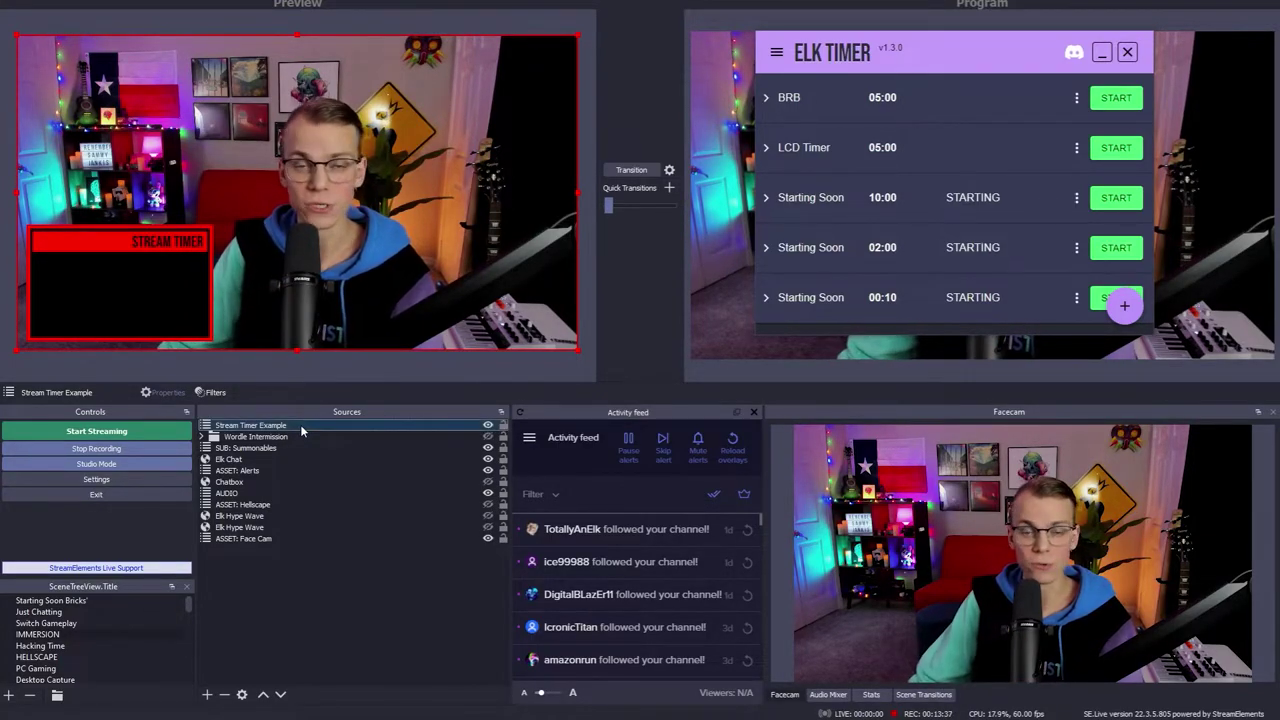
left_click(259, 427, "ctrl")
- Give Stream Timer Example a Move show transition sliding up
right_click(259, 427)
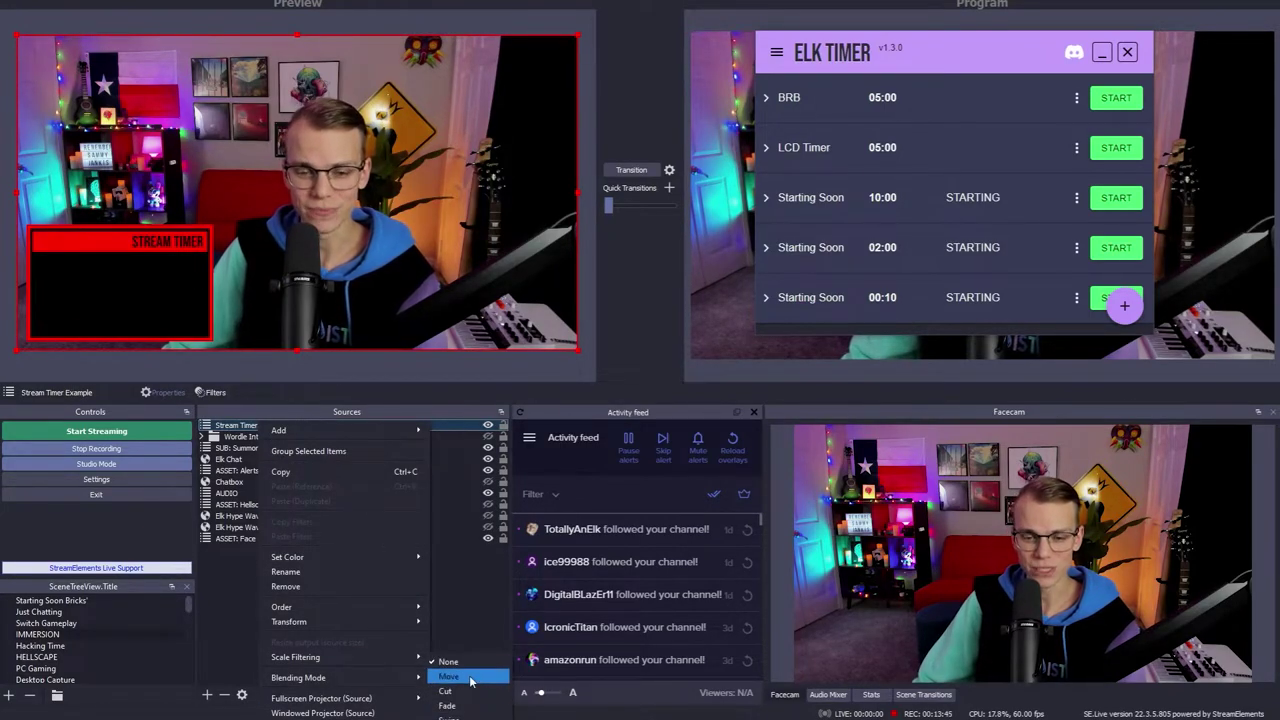
left_click(471, 679)
left_click(505, 503)
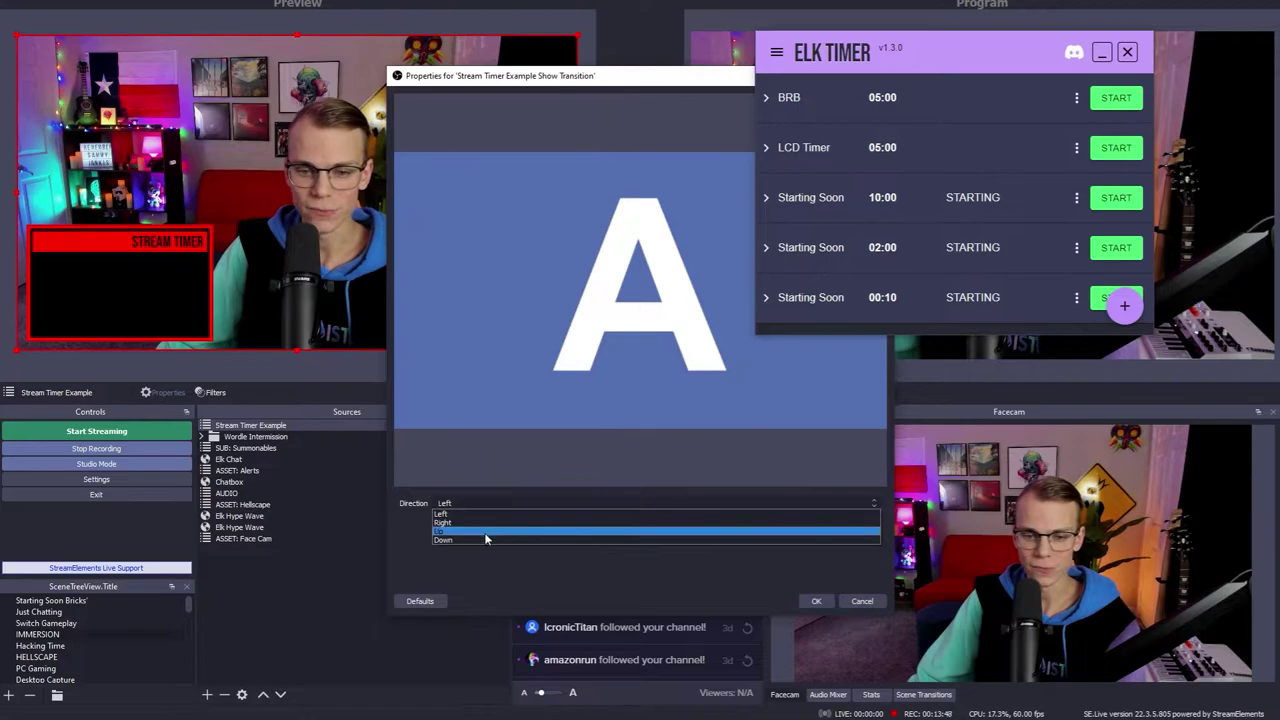
left_click(484, 532)
left_click(862, 601)
- Give Stream Timer Example a Move hide transition sliding down, then hide the source
right_click(272, 426)
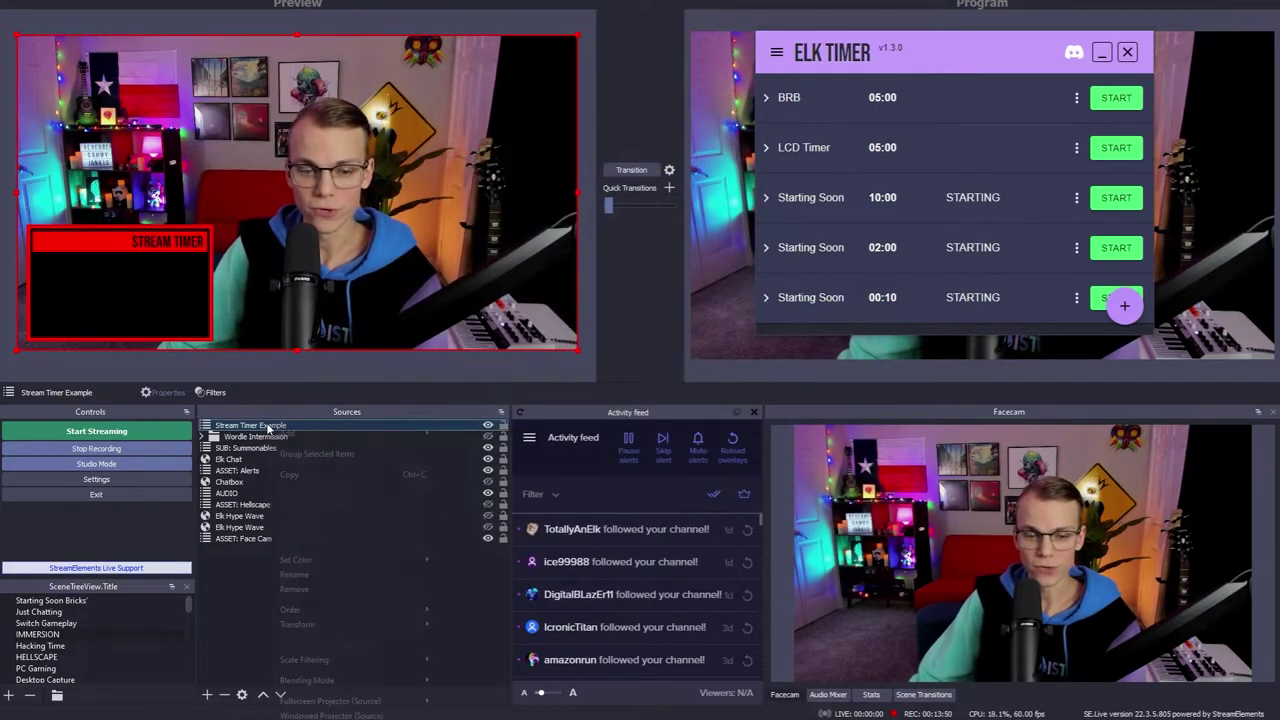
mouse_move(340, 718)
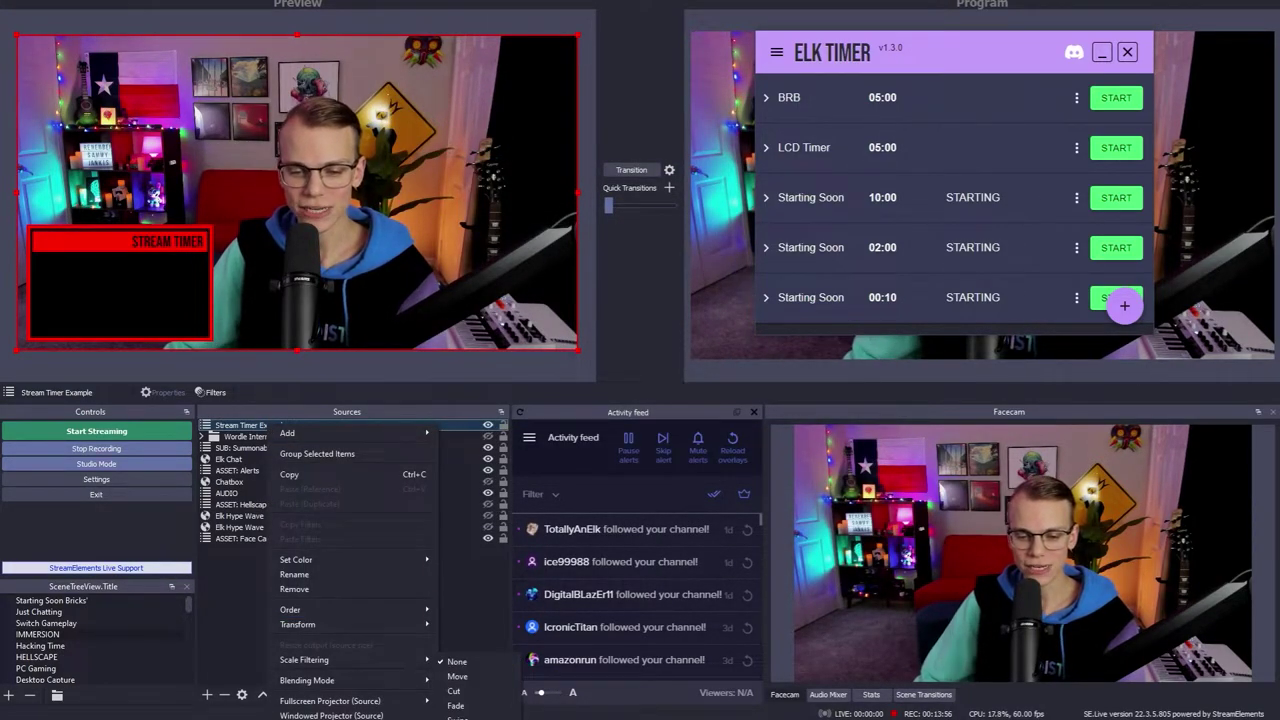
left_click(457, 676)
left_click(505, 503)
left_click(489, 537)
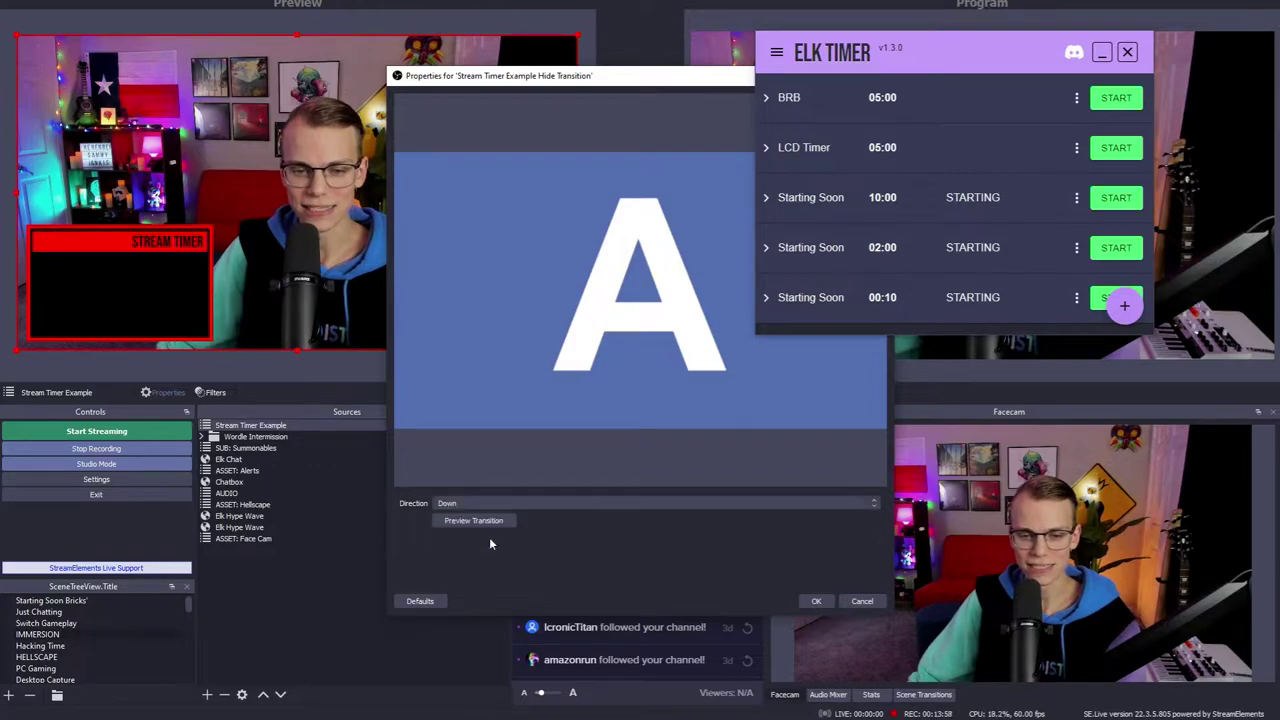
left_click(816, 601)
left_click(488, 426)
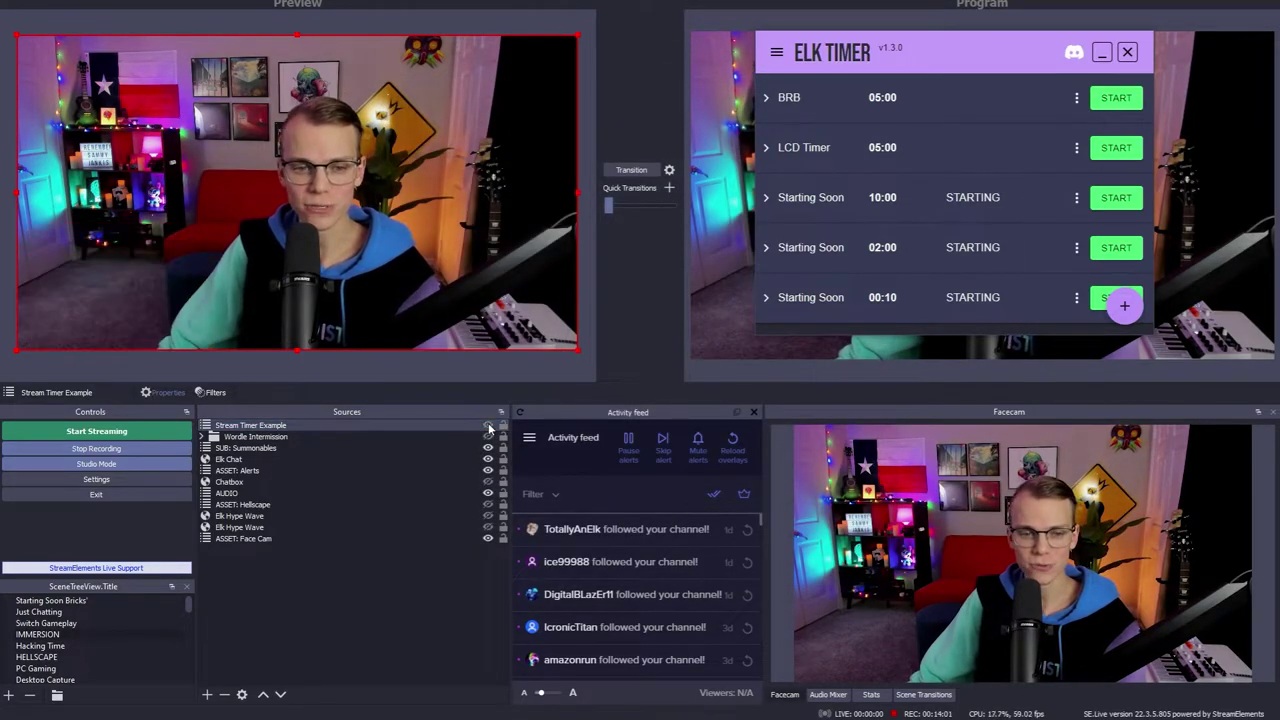
- Toggle the Stream Timer Example overlay repeatedly to test its slide-in and slide-out transitions
left_click(488, 426)
left_click(488, 426)
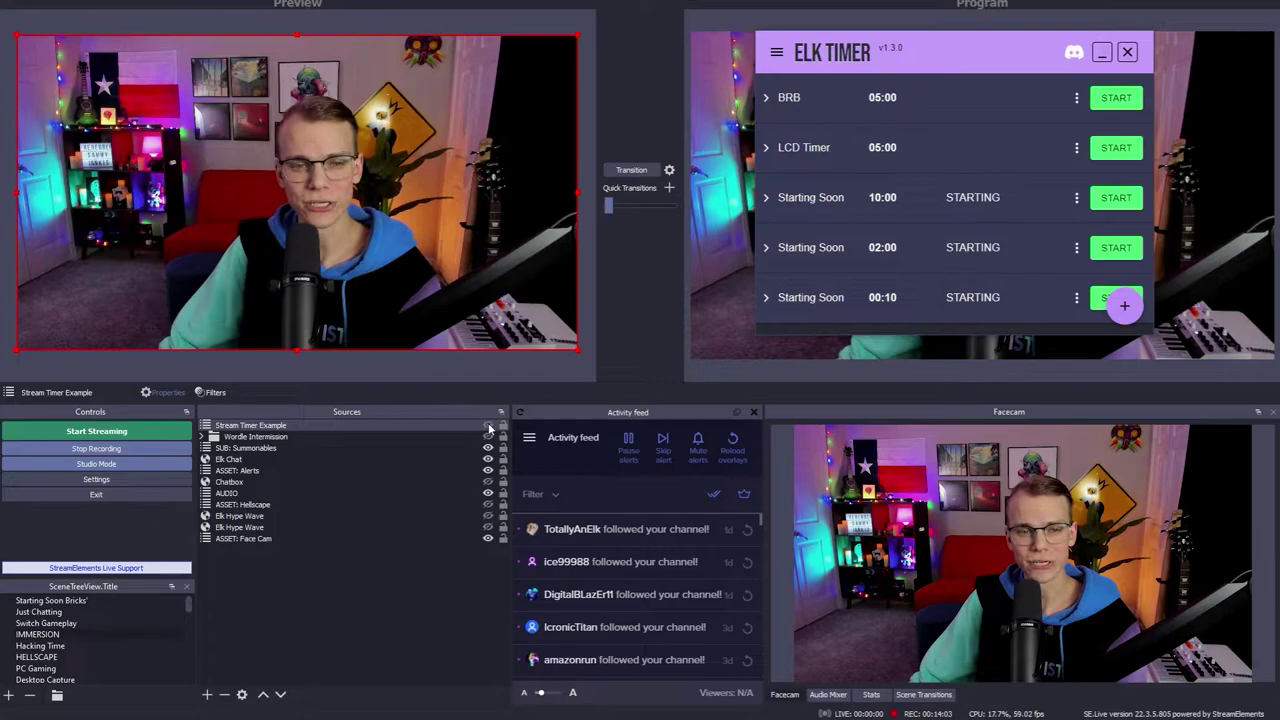
left_click(488, 426)
left_click(488, 426)
left_click(488, 426)
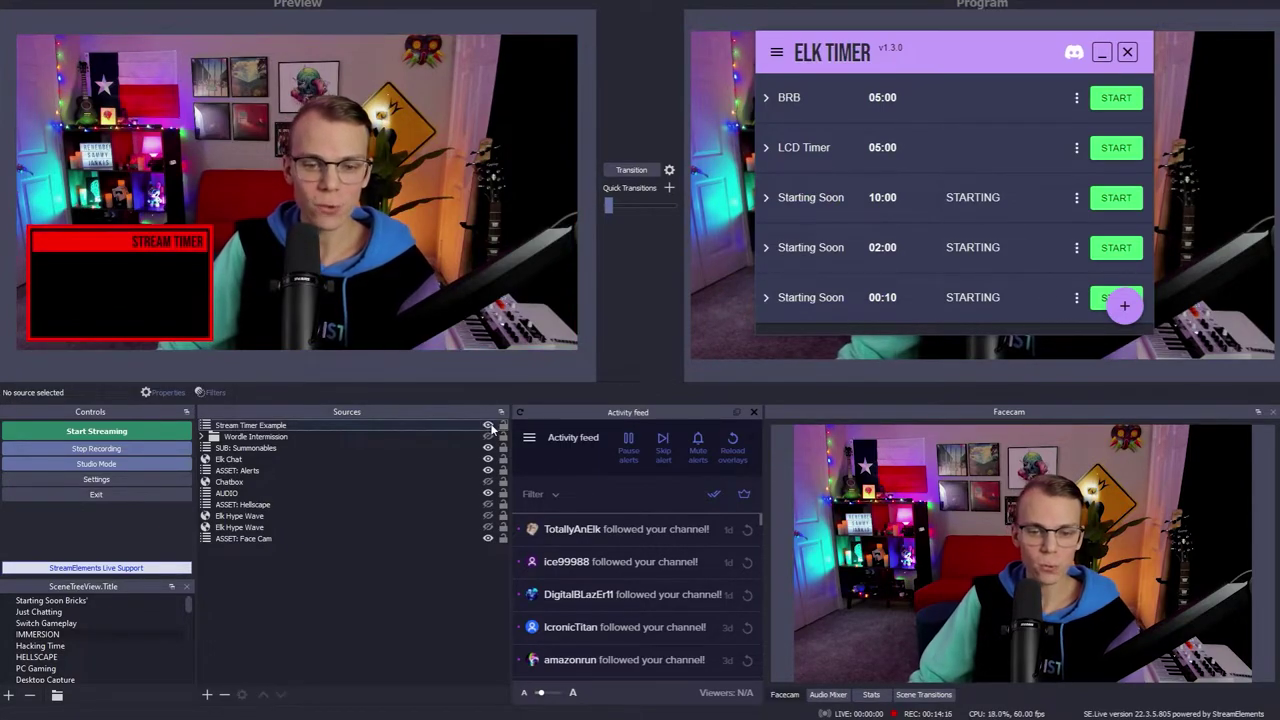
left_click(488, 426)
left_click(488, 426)
left_click(488, 426)
left_click(488, 426)
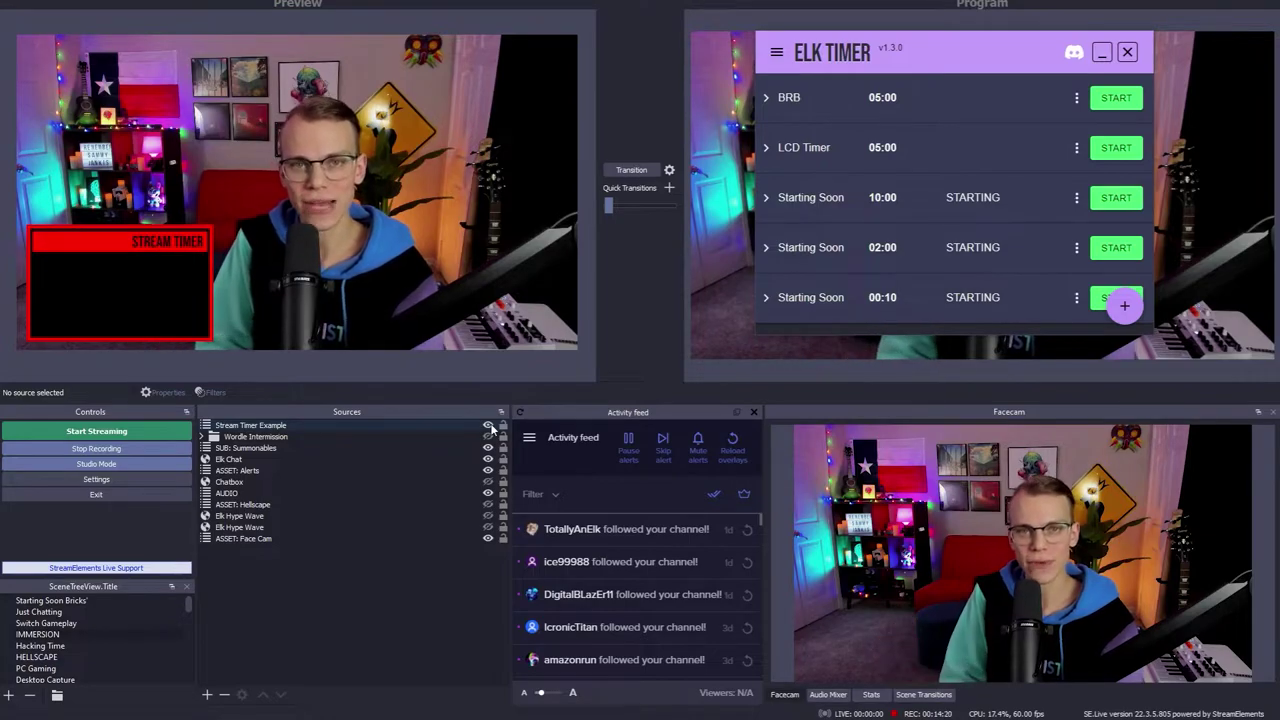
left_click(489, 426)
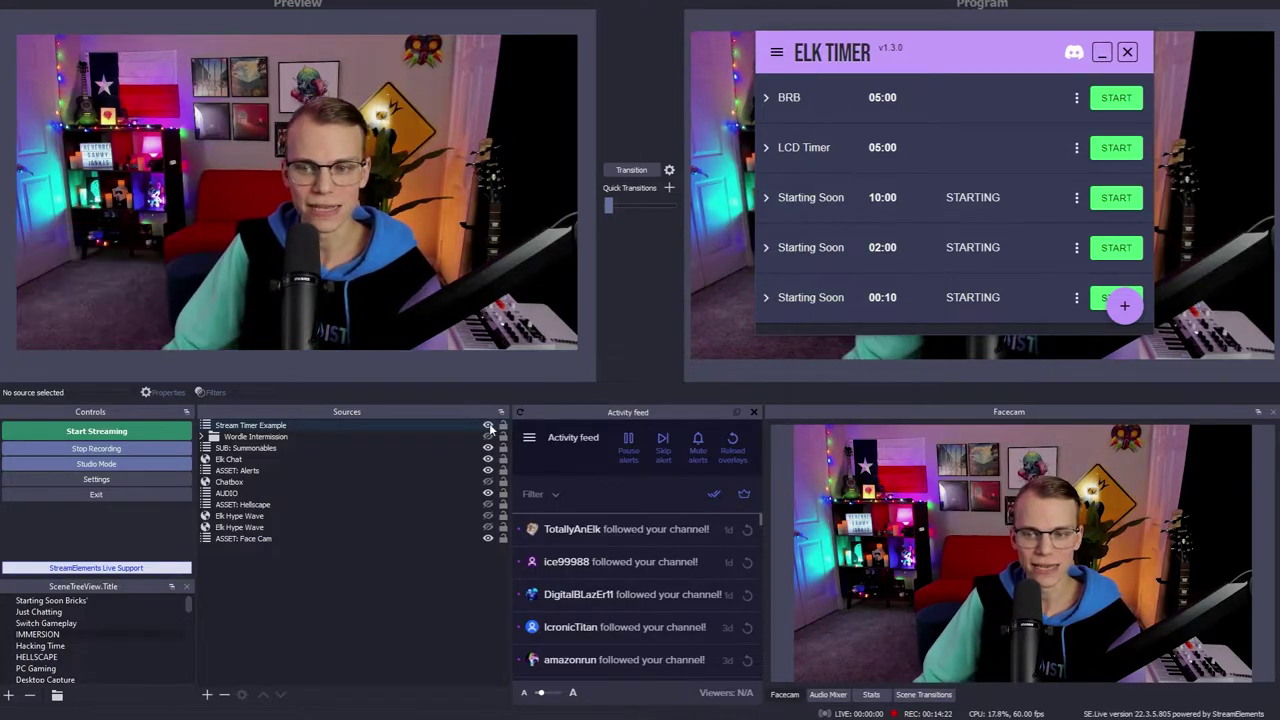
left_click(489, 426)
- Start and stop the LCD Timer countdown, then hide and reshow the overlay twice
left_click(1110, 150)
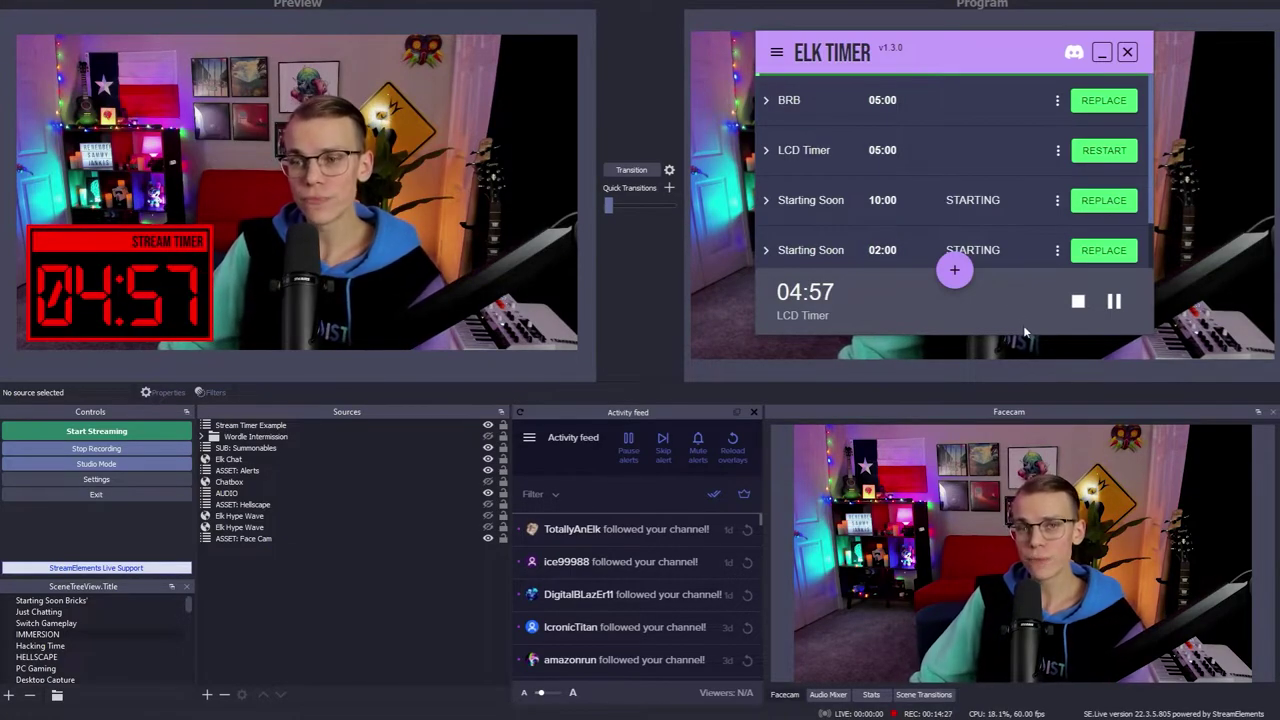
left_click(1077, 301)
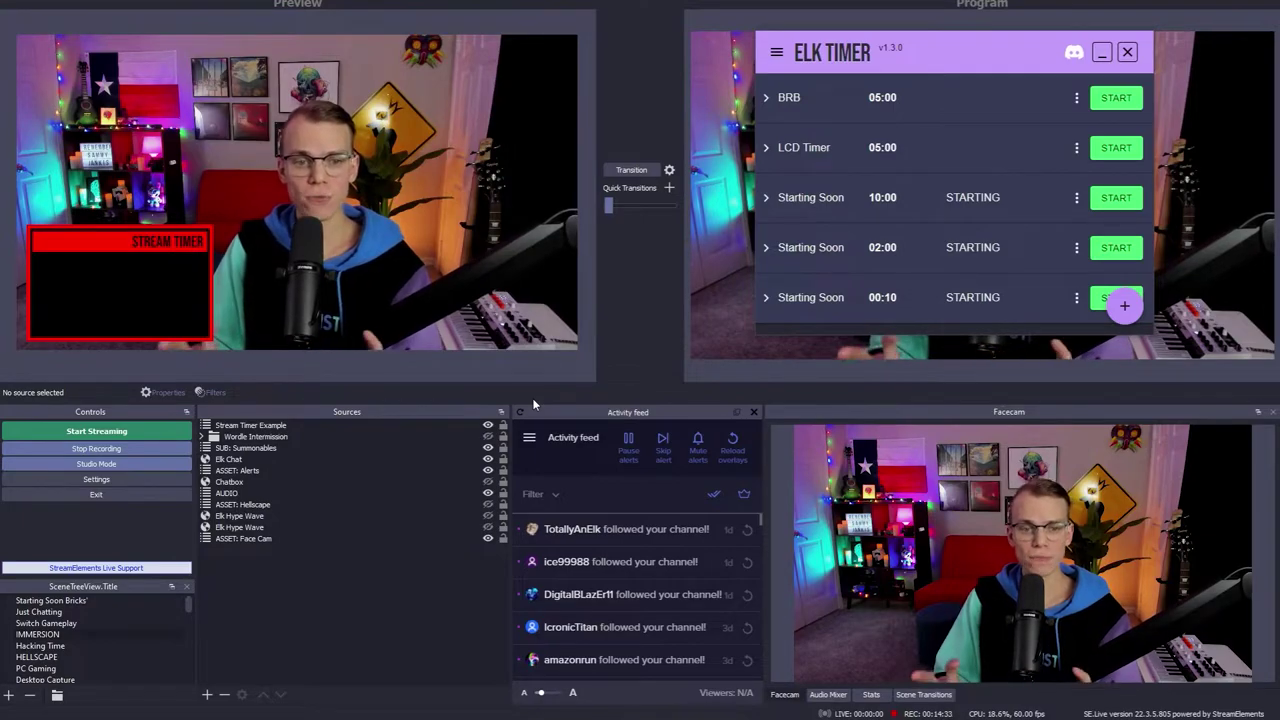
left_click(488, 425)
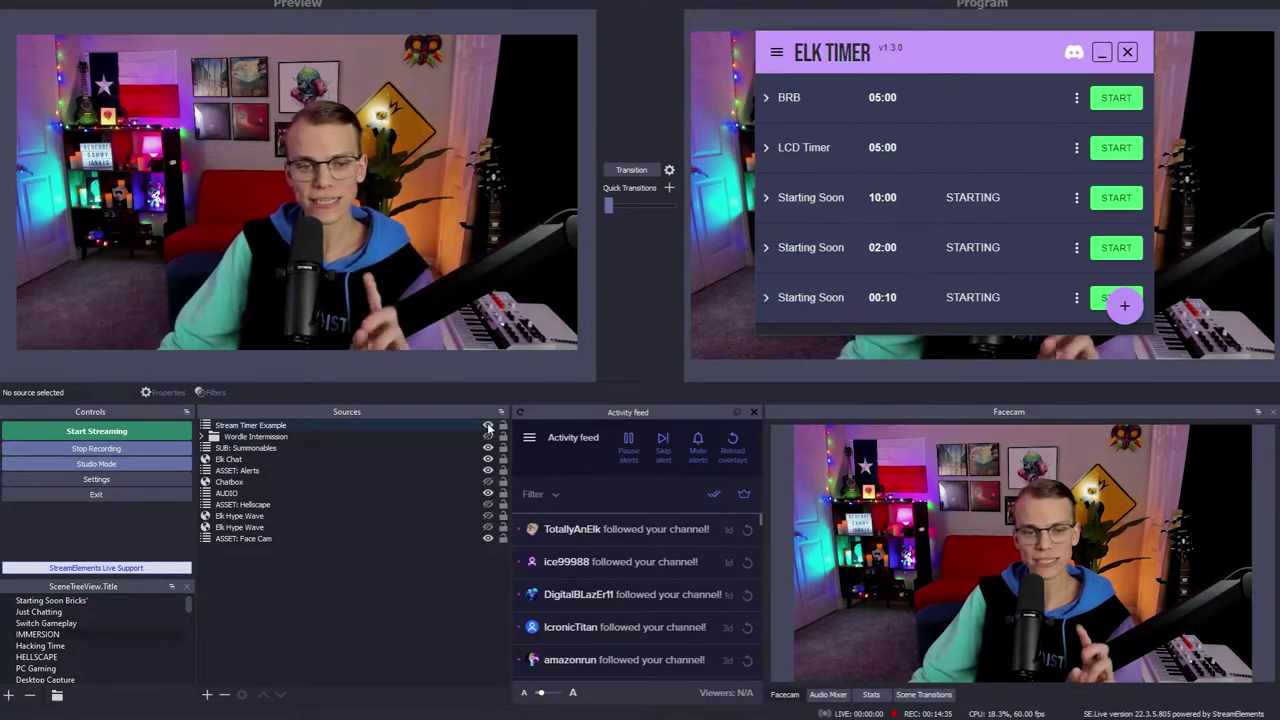
left_click(488, 425)
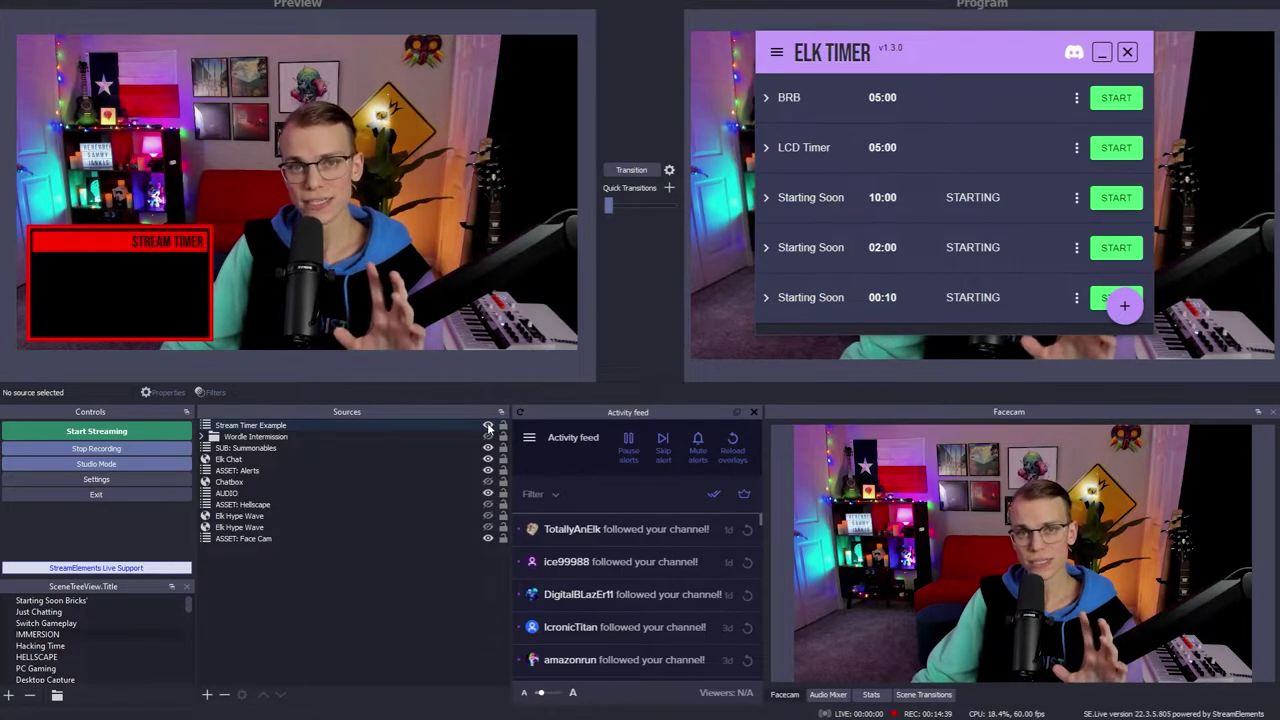
left_click(488, 426)
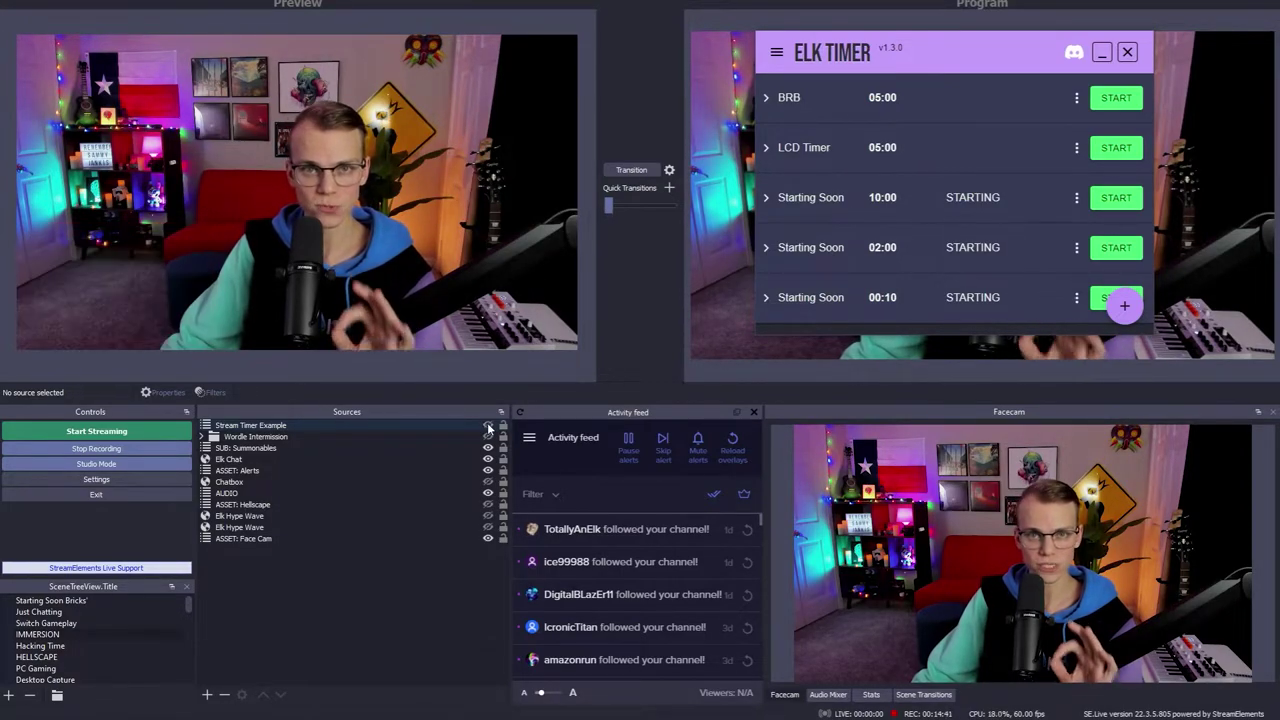
left_click(488, 426)
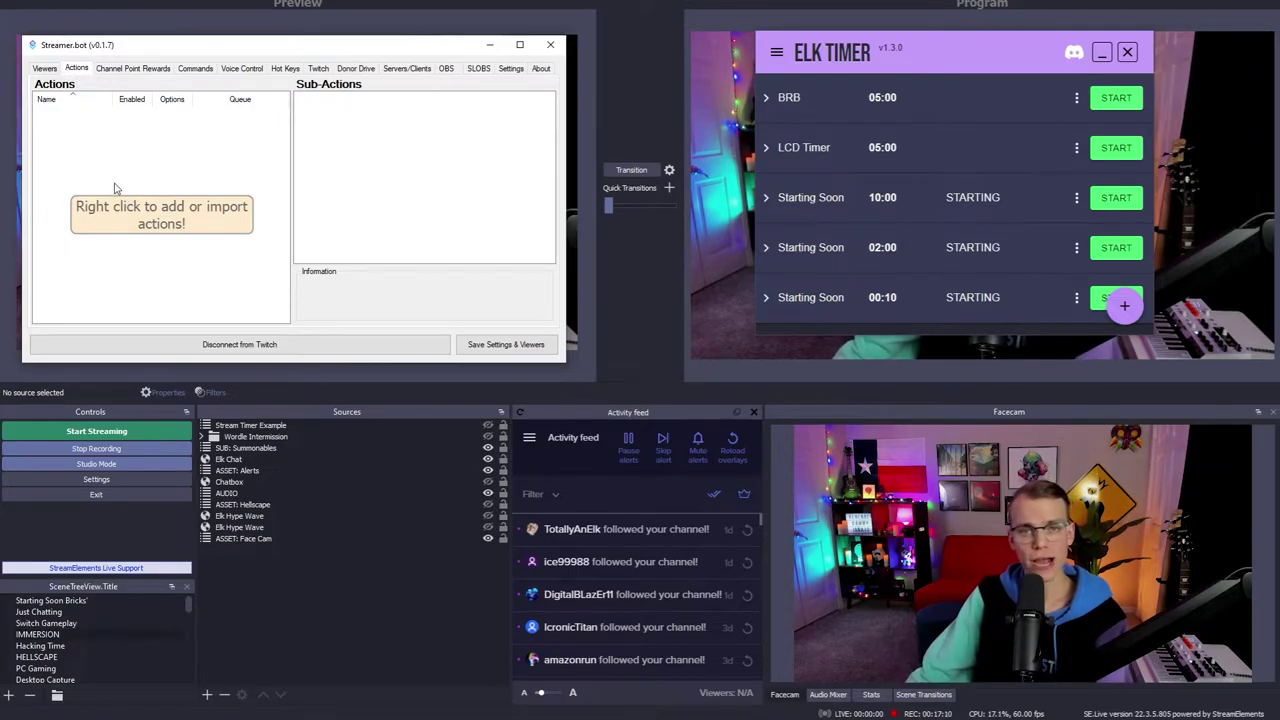
- Create action 'LCD Timer Show' that makes Stream Timer Example visible in IMMERSION
right_click(95, 165)
left_click(120, 171)
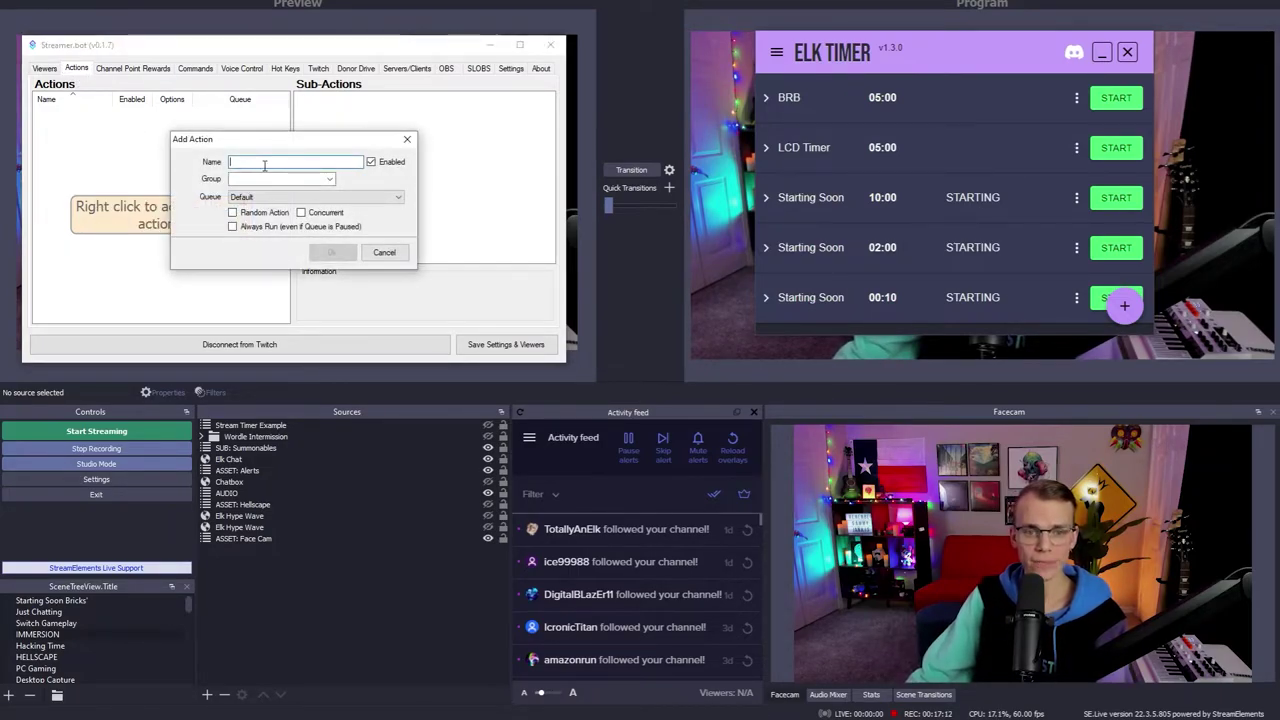
type("LCD Timer")
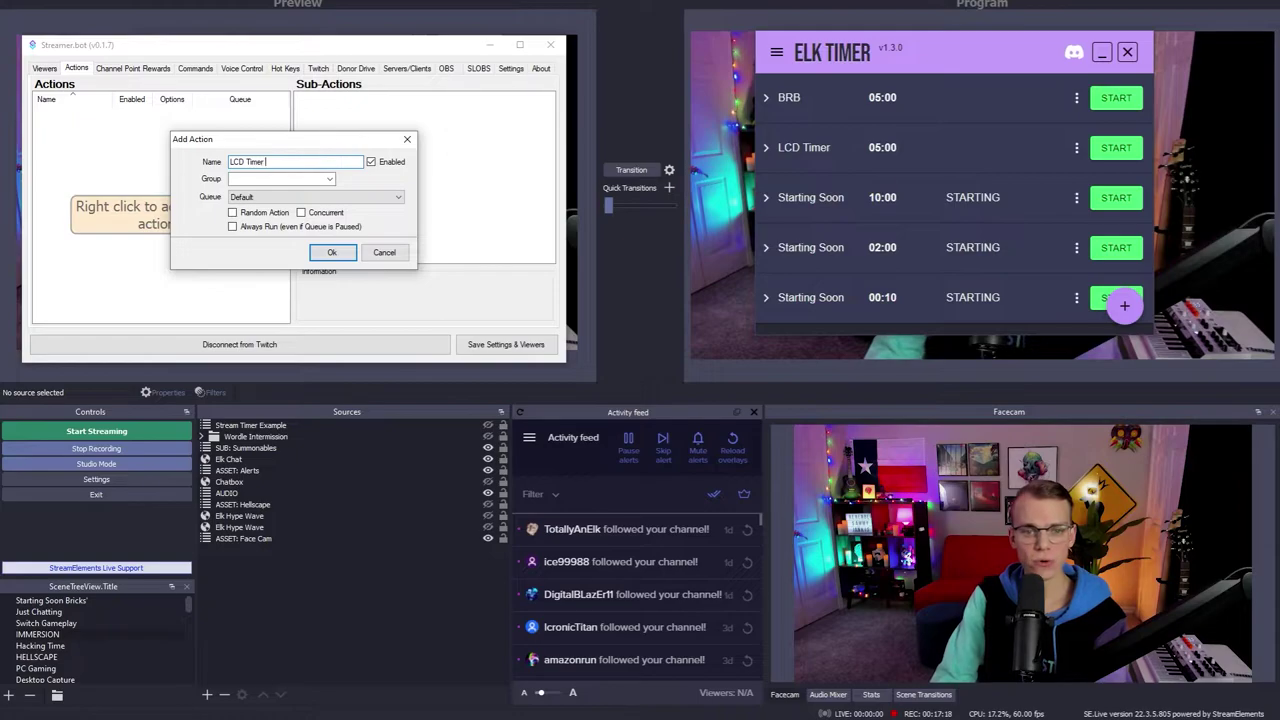
type(" Show")
key("Return")
right_click(338, 114)
mouse_move(386, 124)
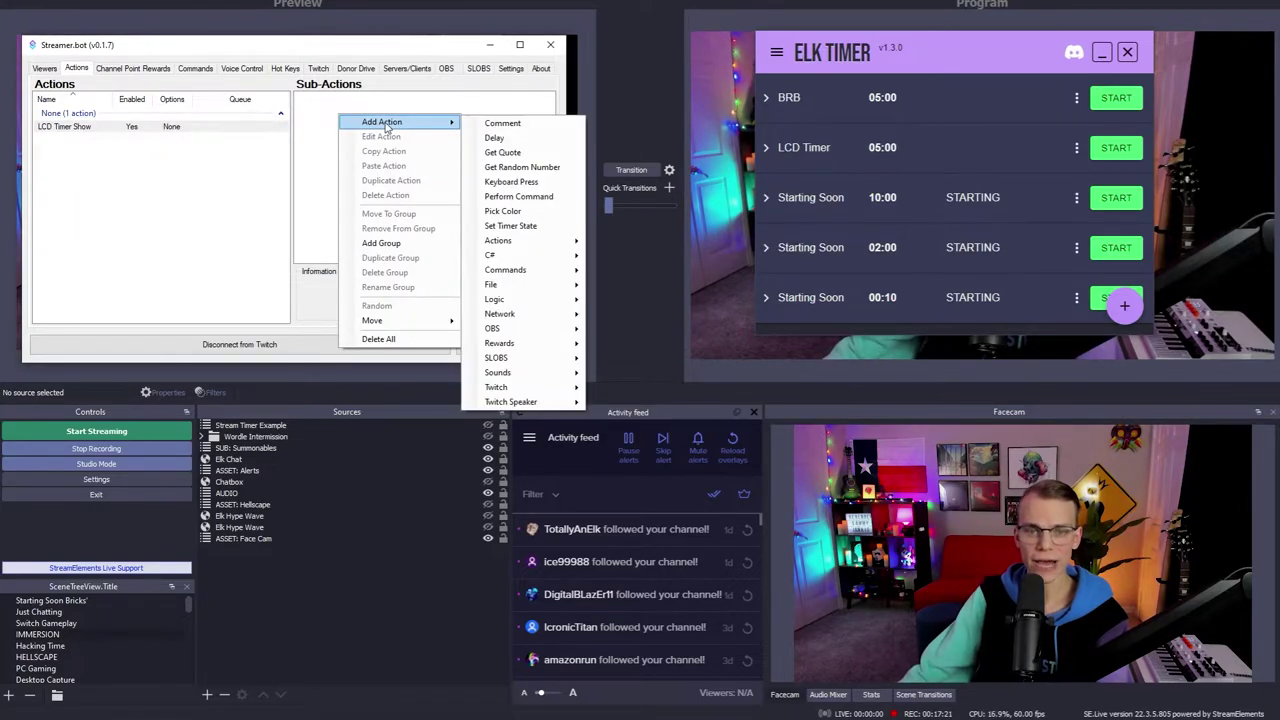
mouse_move(492, 328)
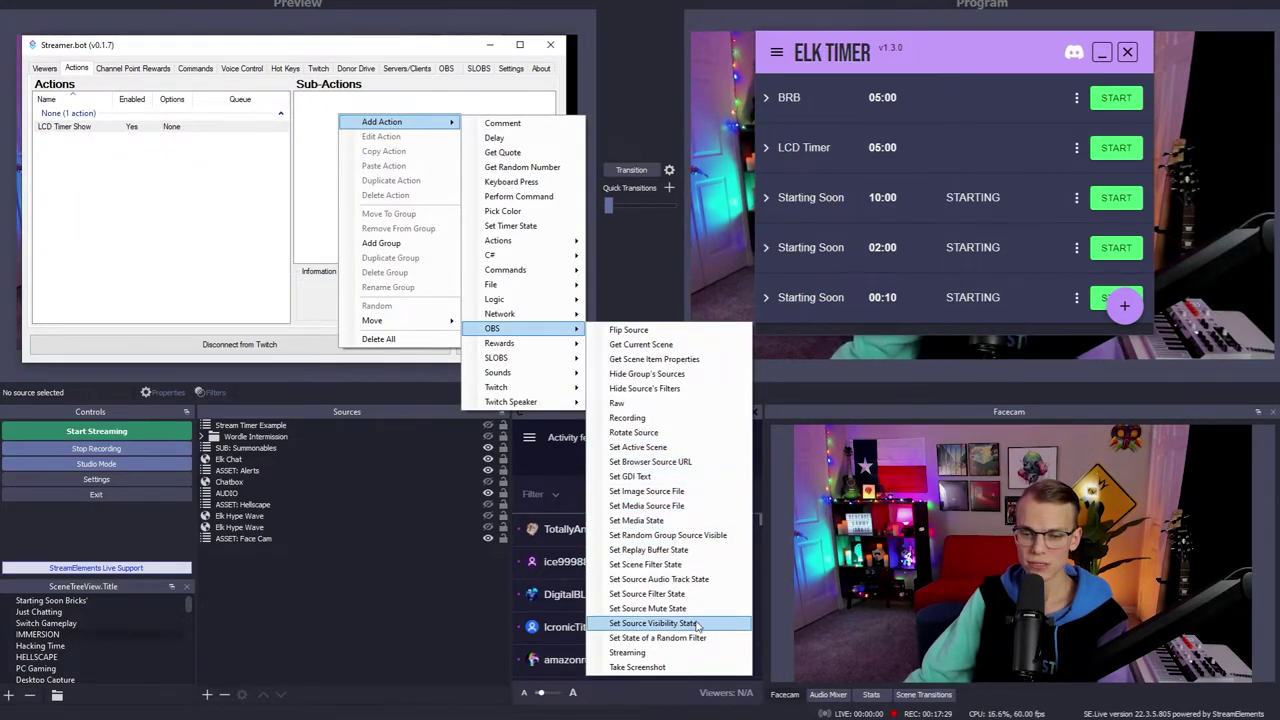
left_click(652, 623)
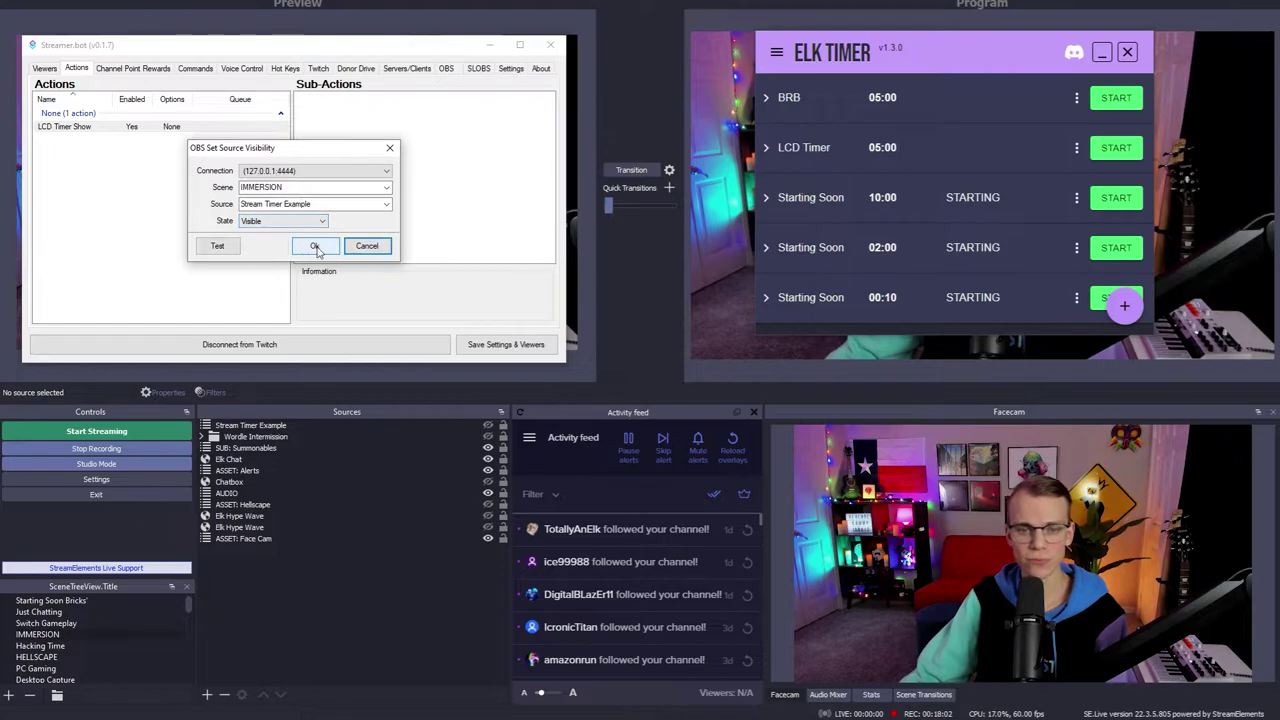
left_click(314, 245)
- Duplicate it as 'LCD Timer Hide' with the visibility state set to Hidden
right_click(78, 127)
left_click(113, 180)
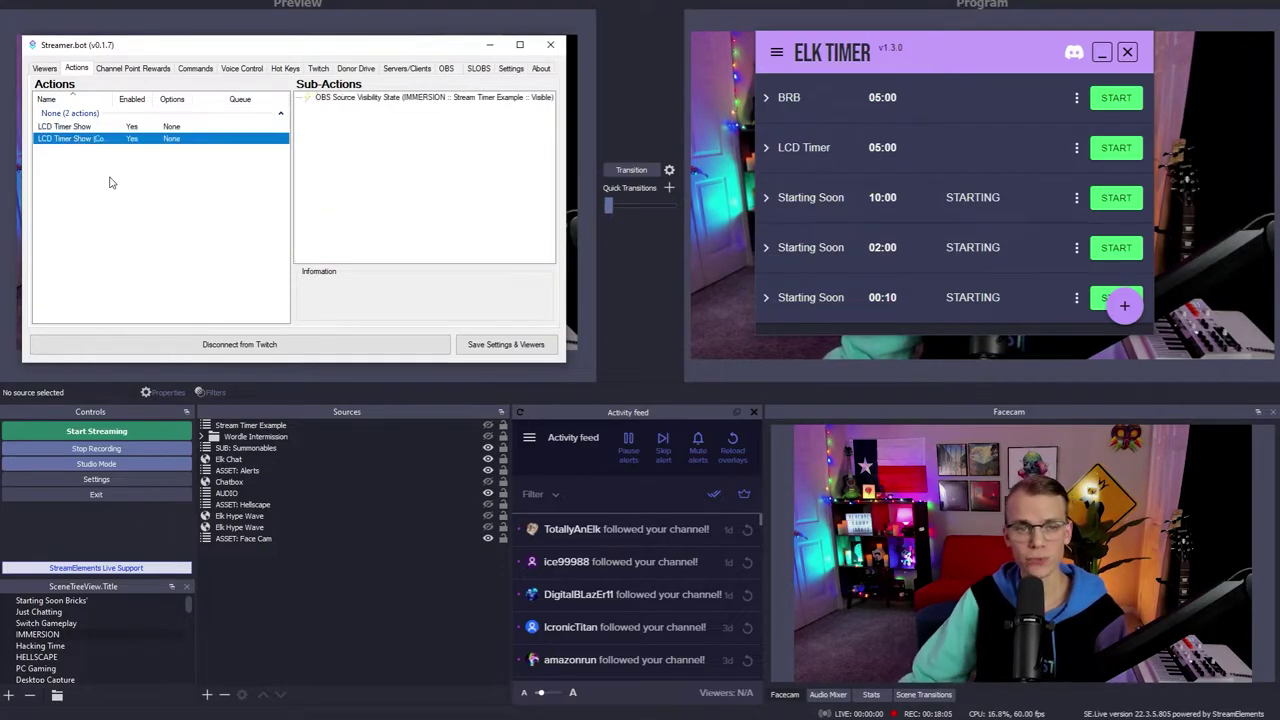
double_click(88, 140)
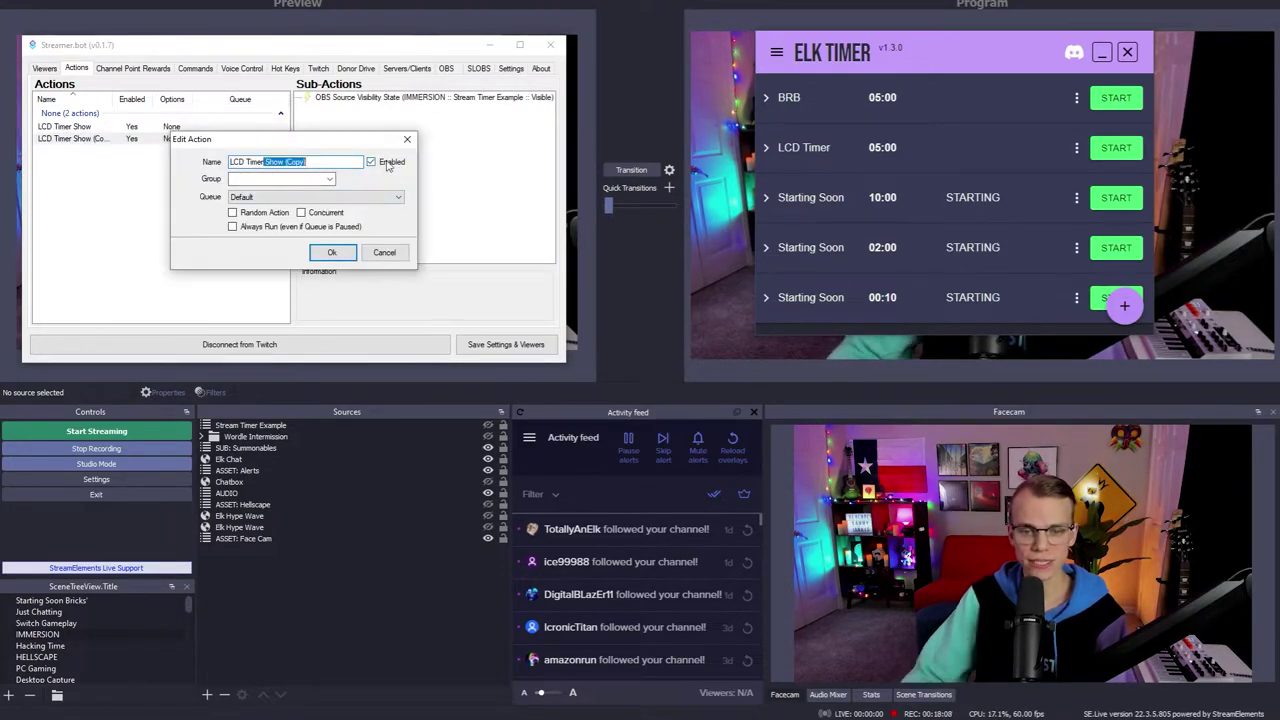
type("Hide")
key("Return")
double_click(408, 97)
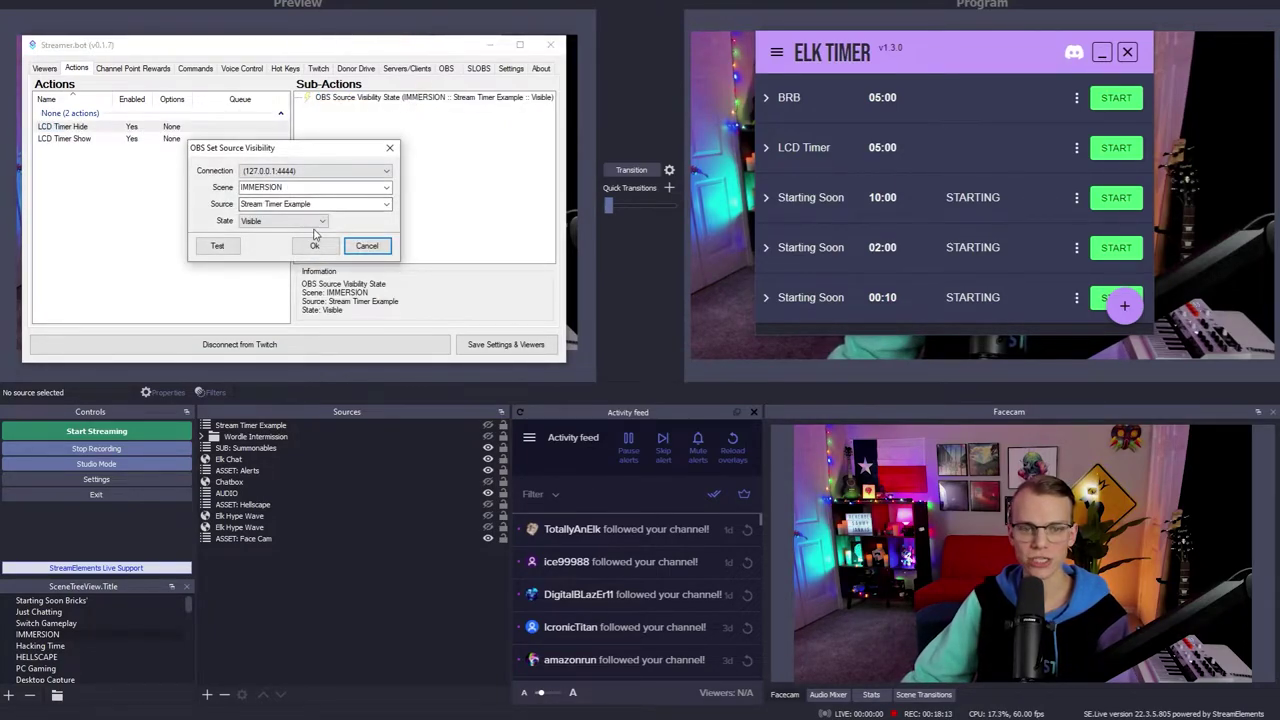
left_click(305, 221)
left_click(265, 240)
left_click(314, 245)
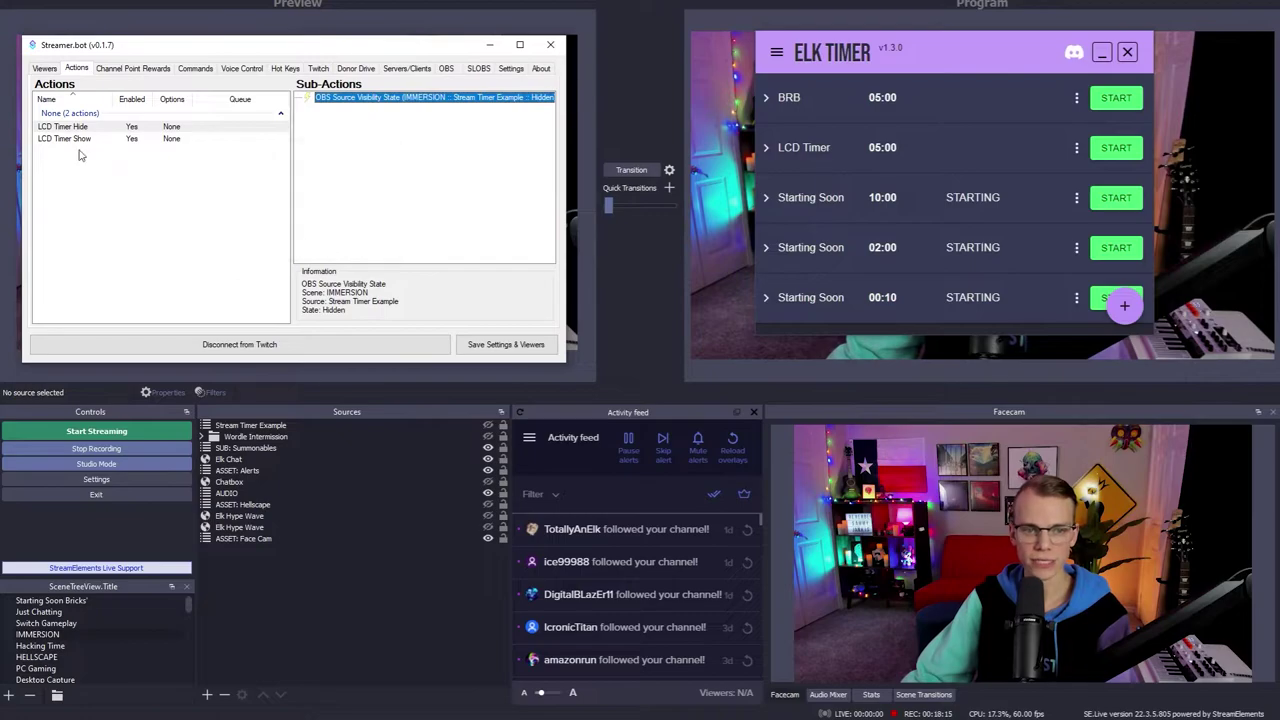
- Review both actions' sub-actions and open the Websocket Clients list
left_click(83, 140)
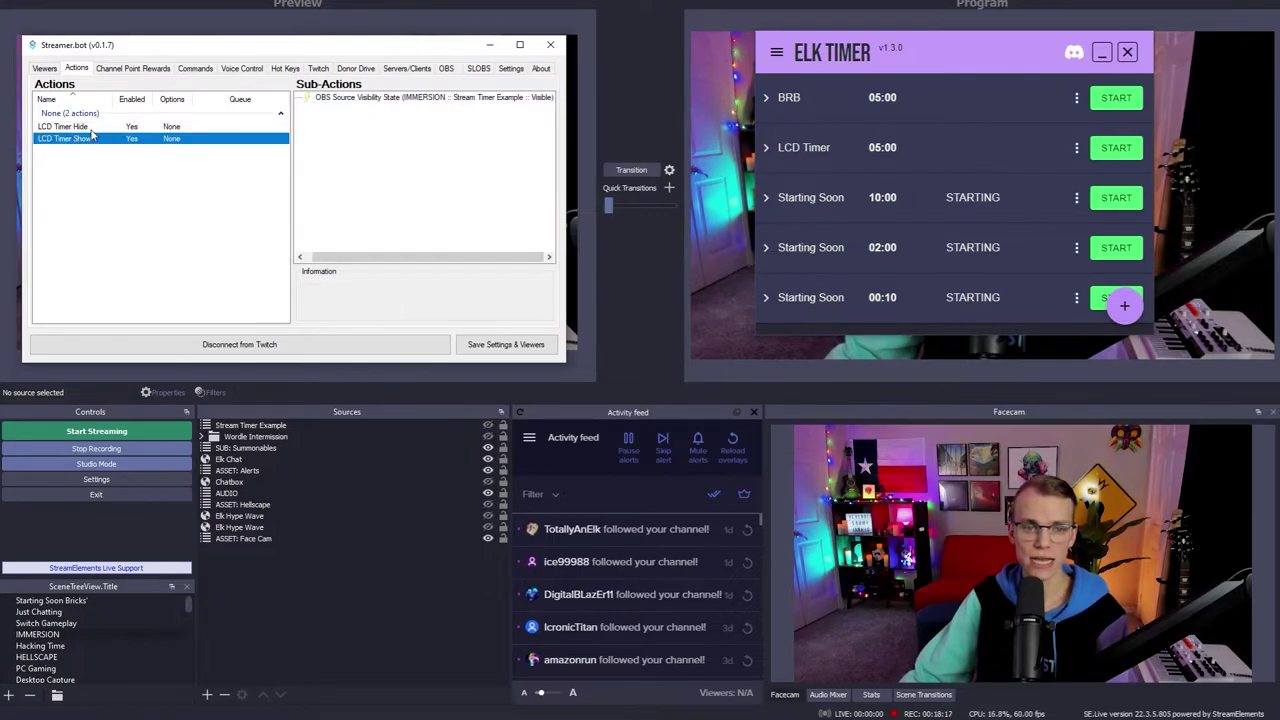
left_click(88, 127)
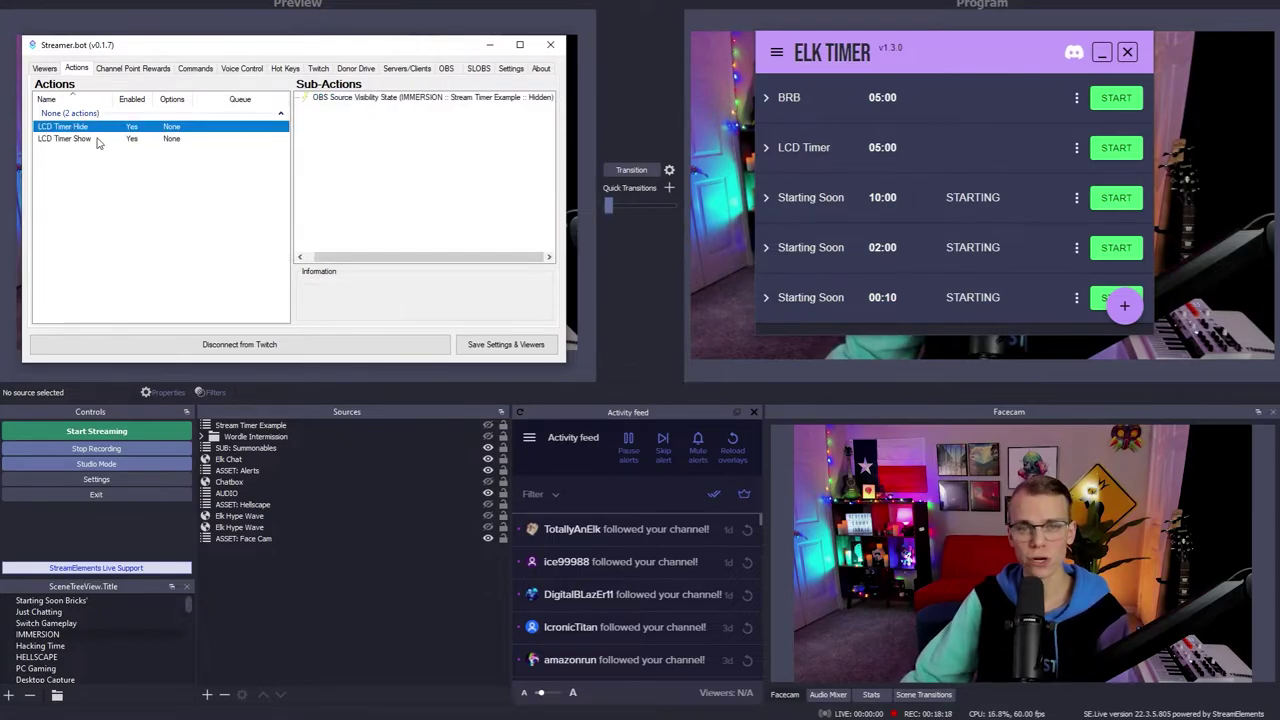
left_click(400, 70)
- Use LCD Timer's Copy Socket URL, choosing the Timer Started event, to copy its URL
left_click(868, 64)
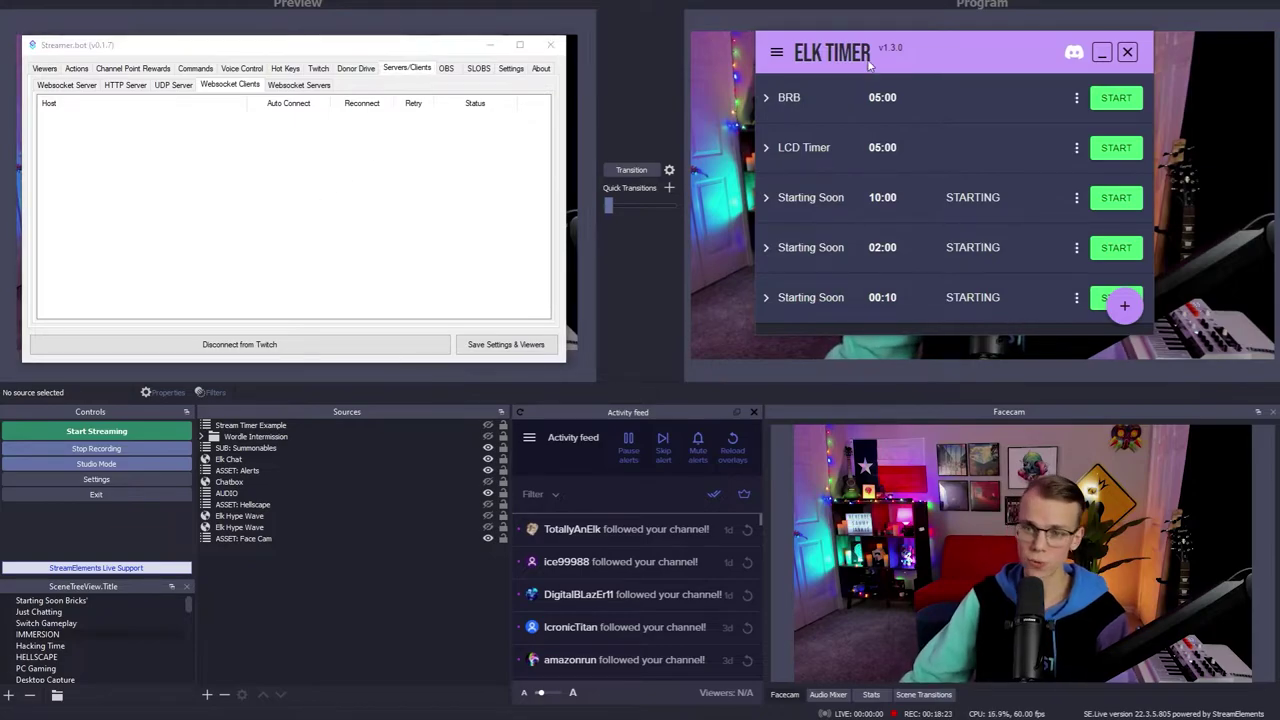
left_click(1077, 150)
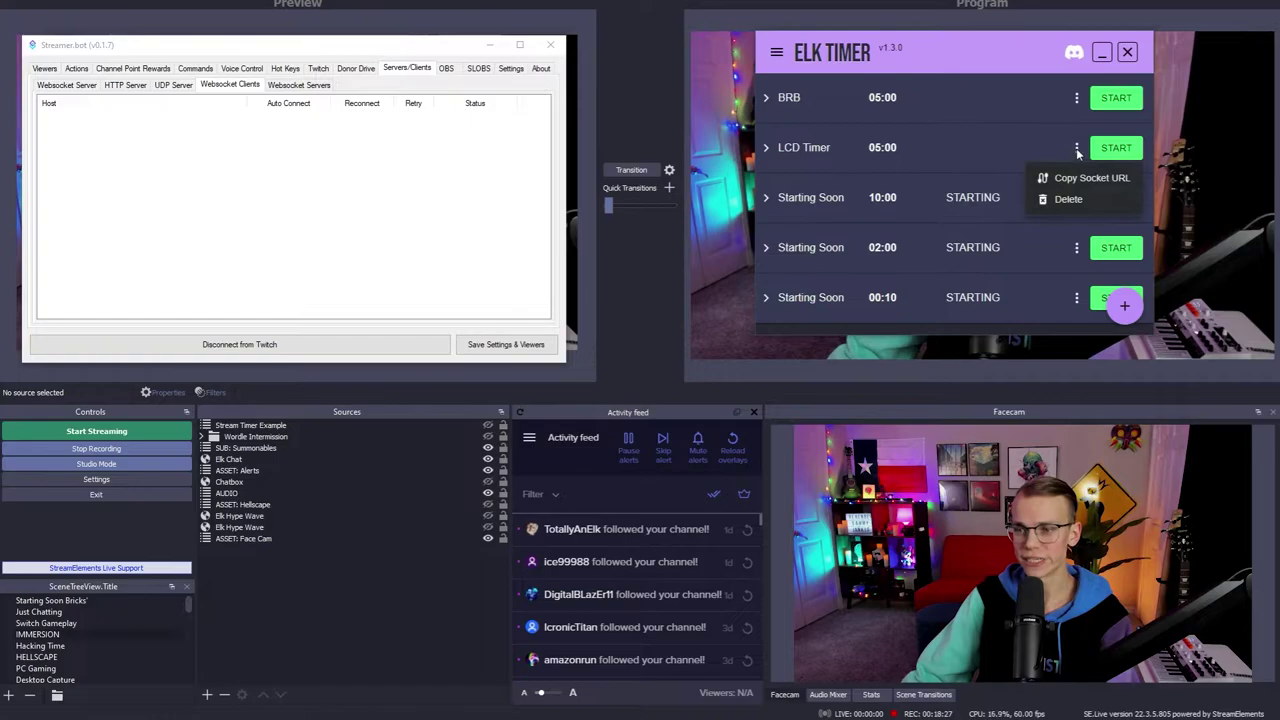
left_click(1078, 172)
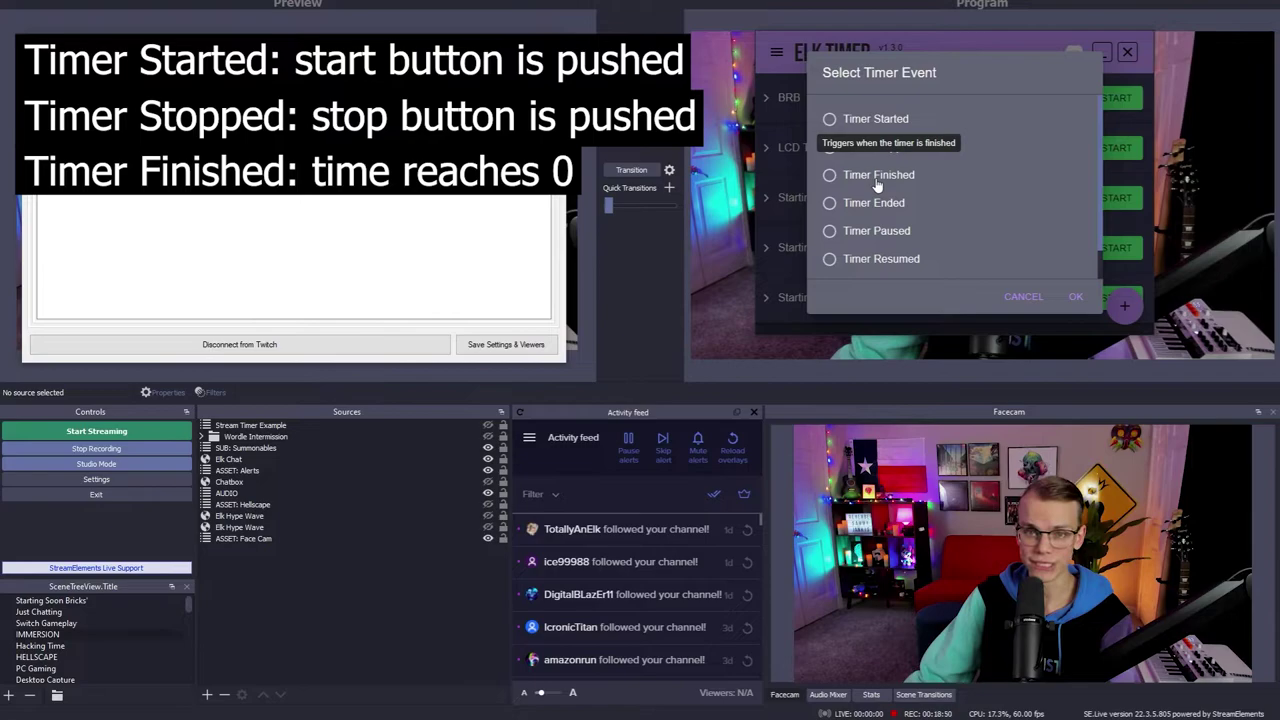
scroll(887, 238, "down", 1)
left_click(870, 253)
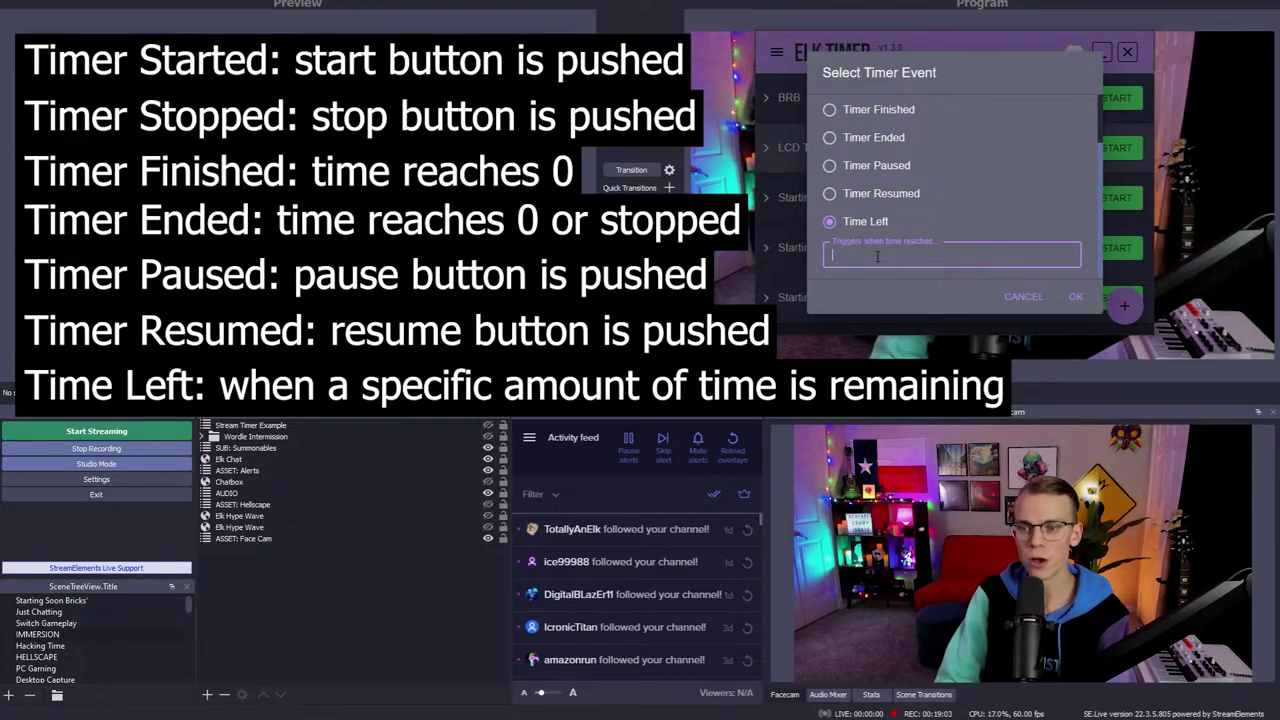
scroll(870, 200, "up", 3)
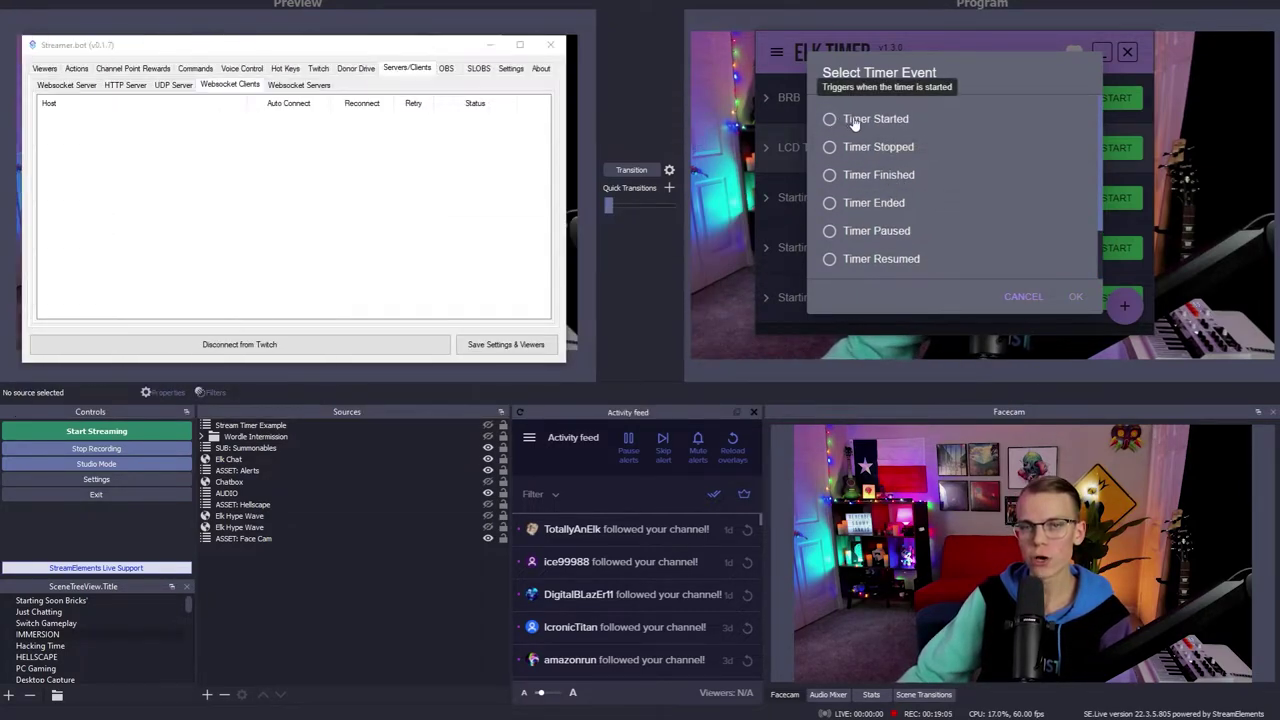
left_click(855, 121)
left_click(1077, 298)
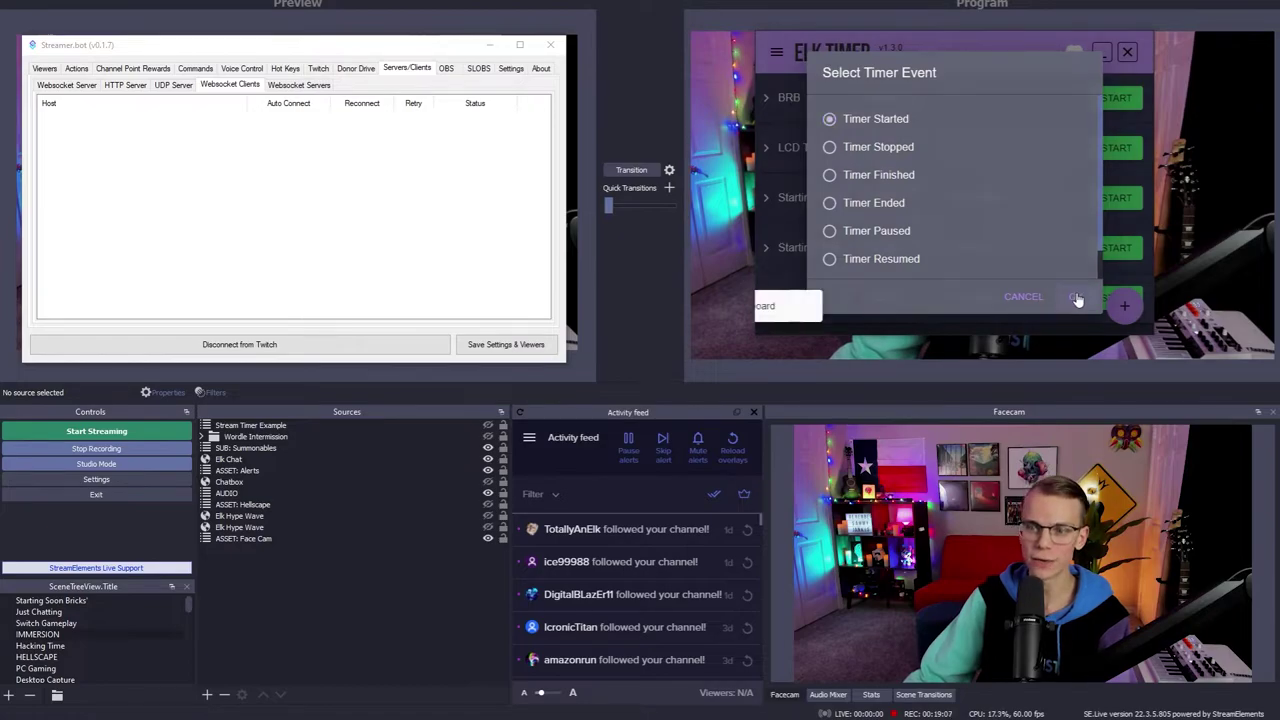
- Add auto-connecting client 'LCD Timer Started' at ws://127.0.0.1:5712/lcd-timer/started running LCD Timer Show
right_click(241, 177)
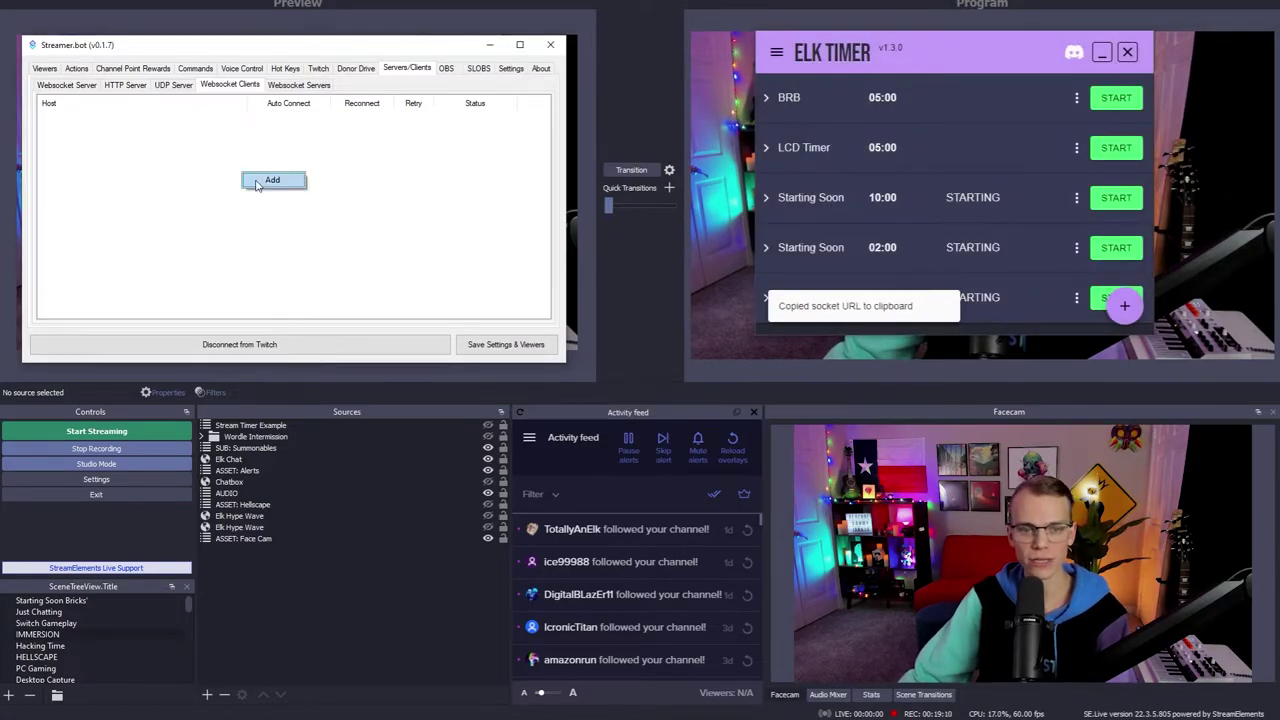
left_click(256, 181)
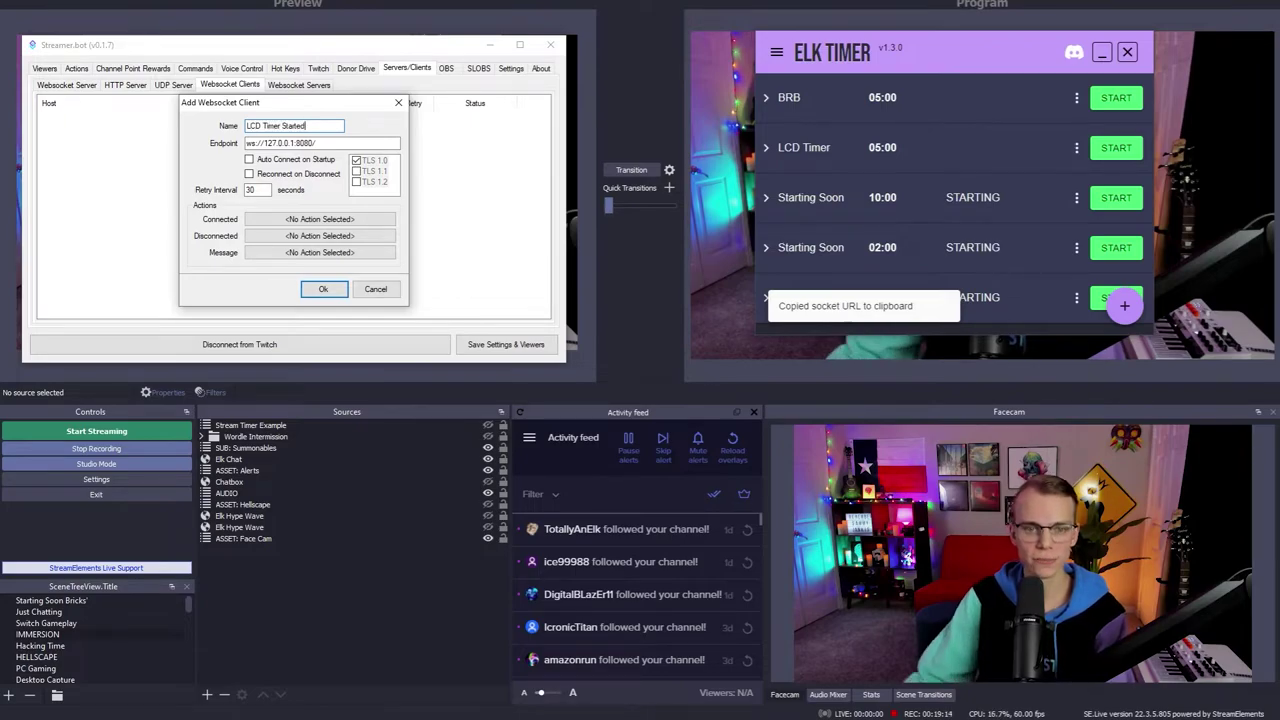
left_click_drag(376, 143, 210, 147)
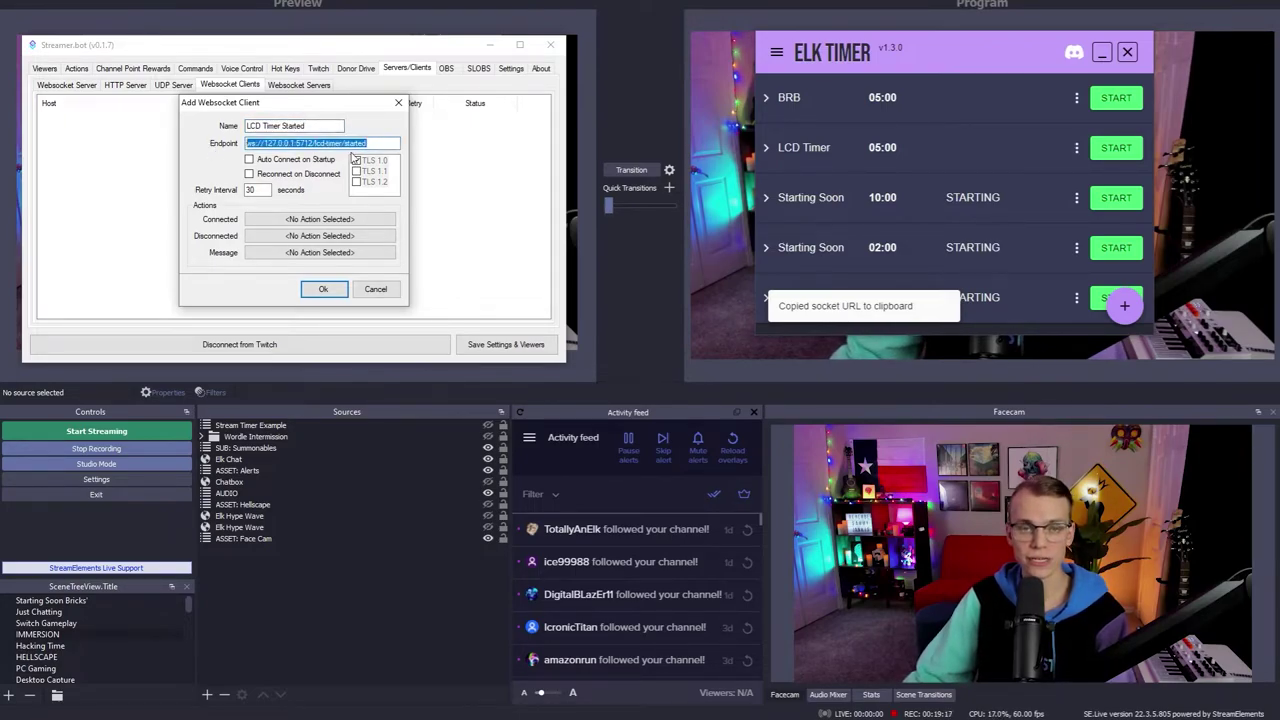
left_click(276, 161)
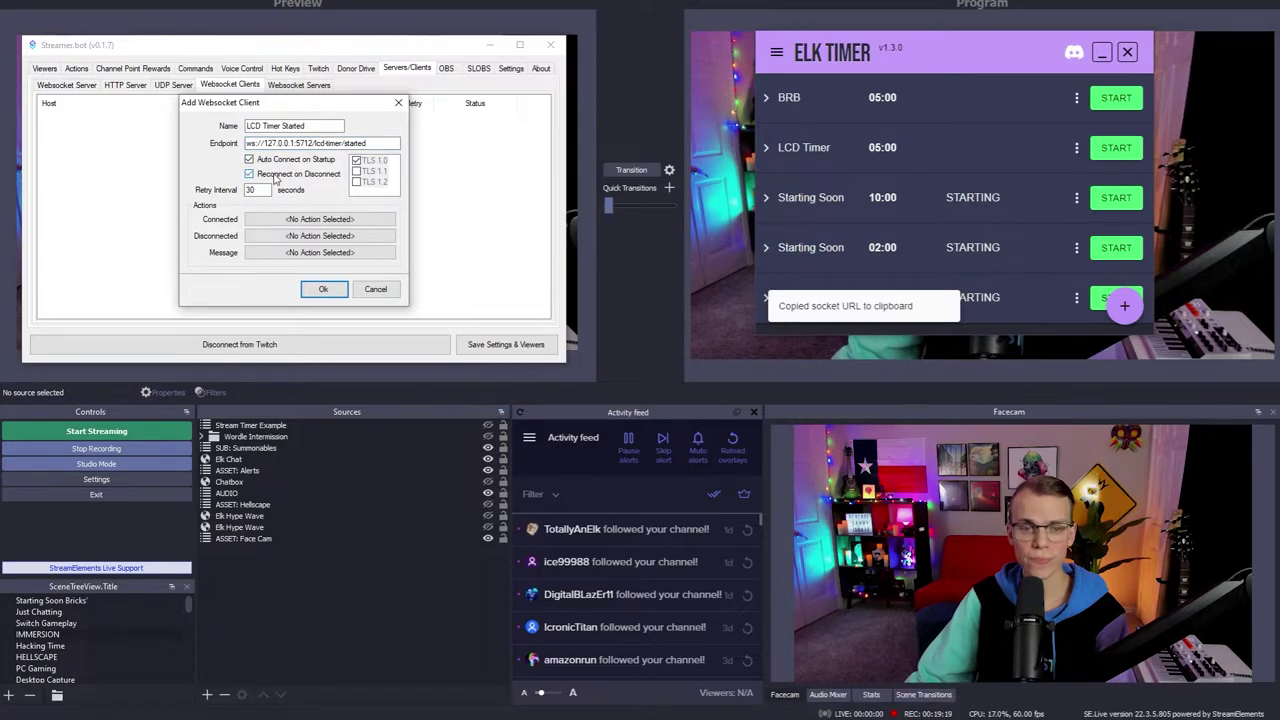
left_click(307, 256)
left_click(186, 101)
left_click(350, 337)
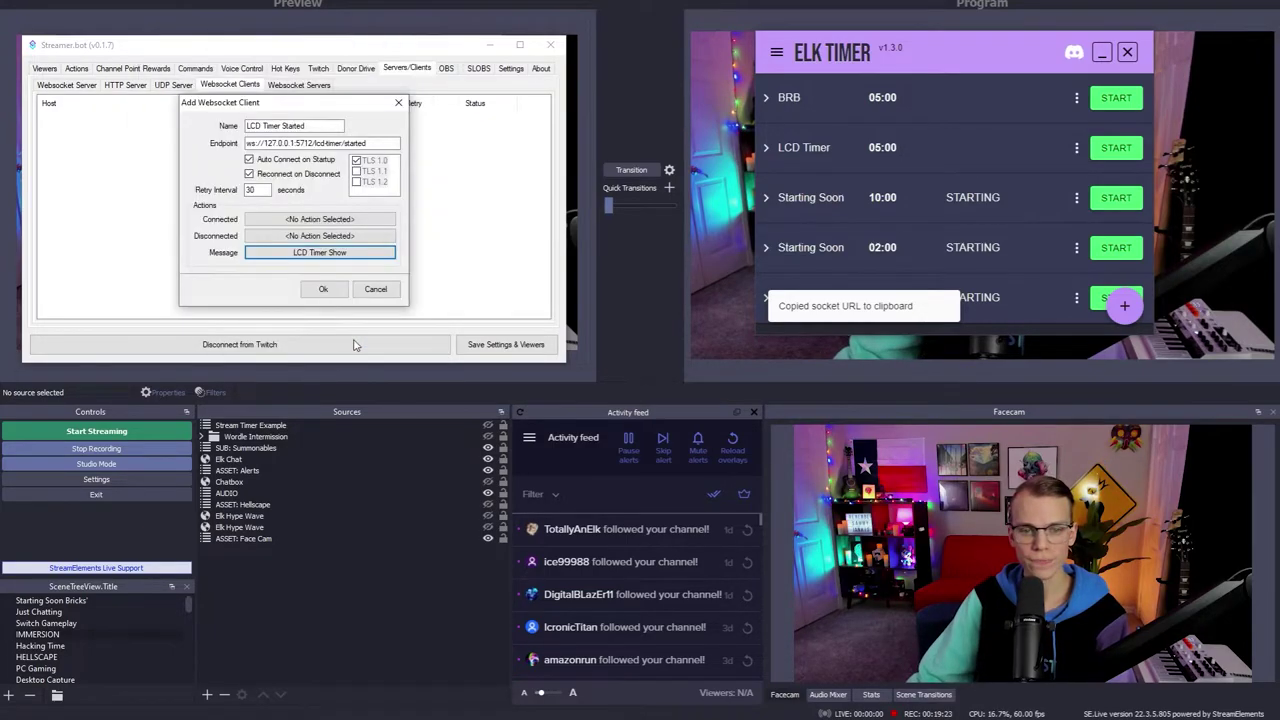
left_click(323, 290)
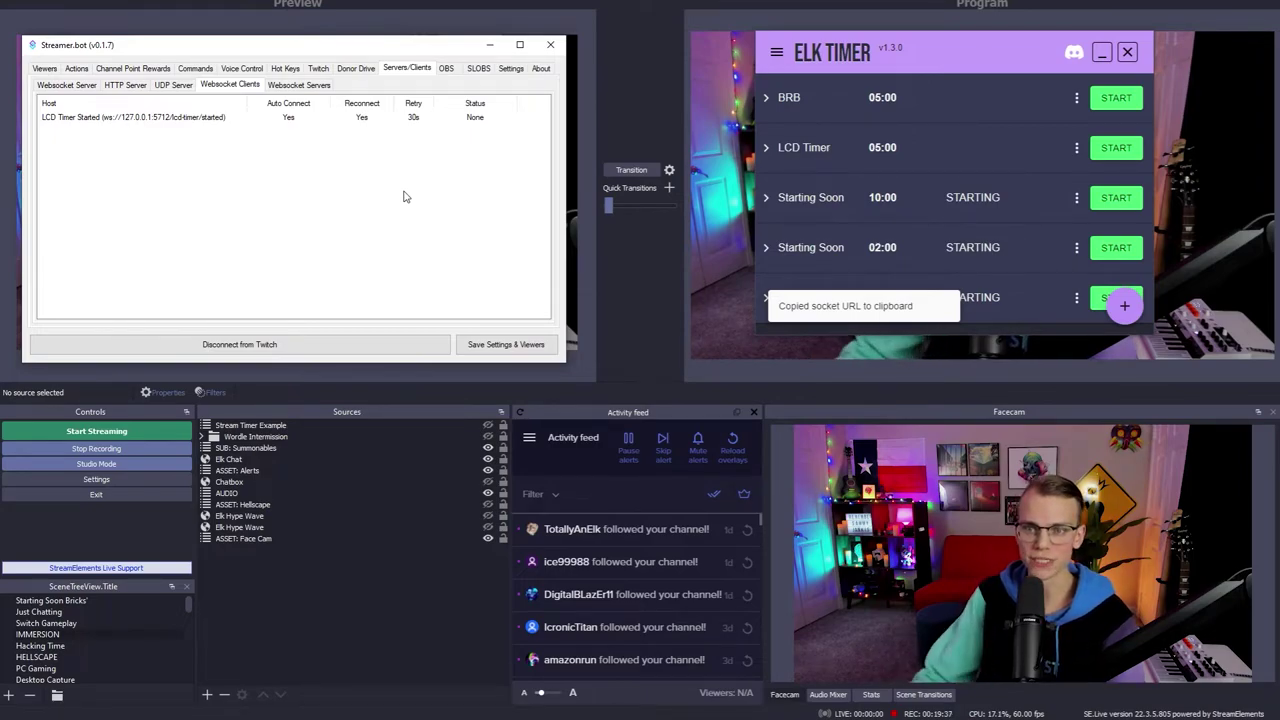
- Copy the LCD Timer's Timer Ended socket URL in Elk Timer
left_click(1076, 148)
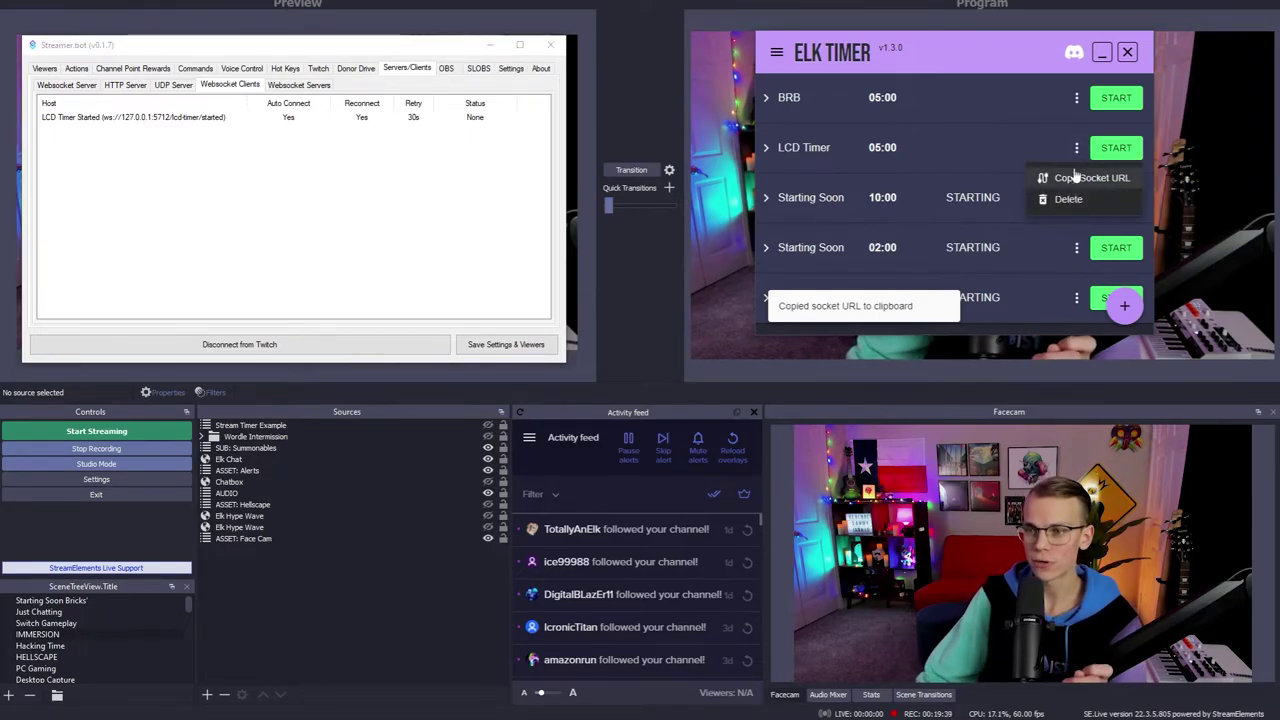
left_click(1074, 176)
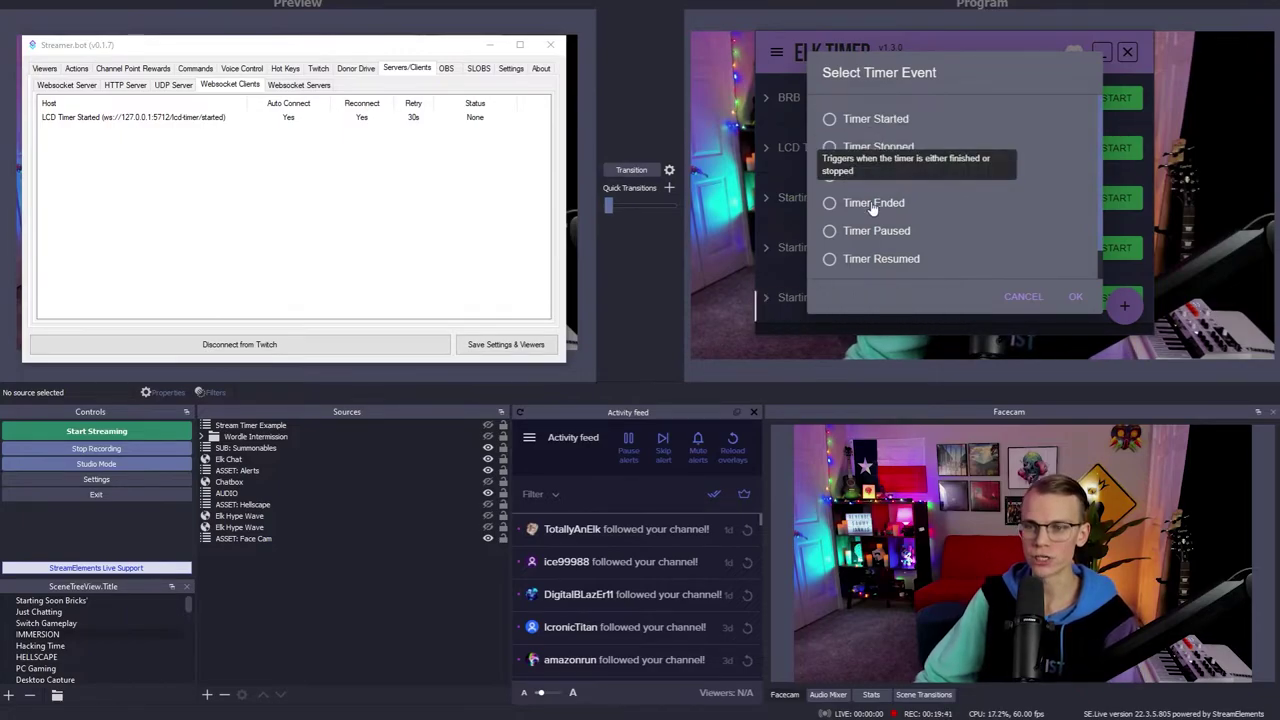
left_click(193, 180)
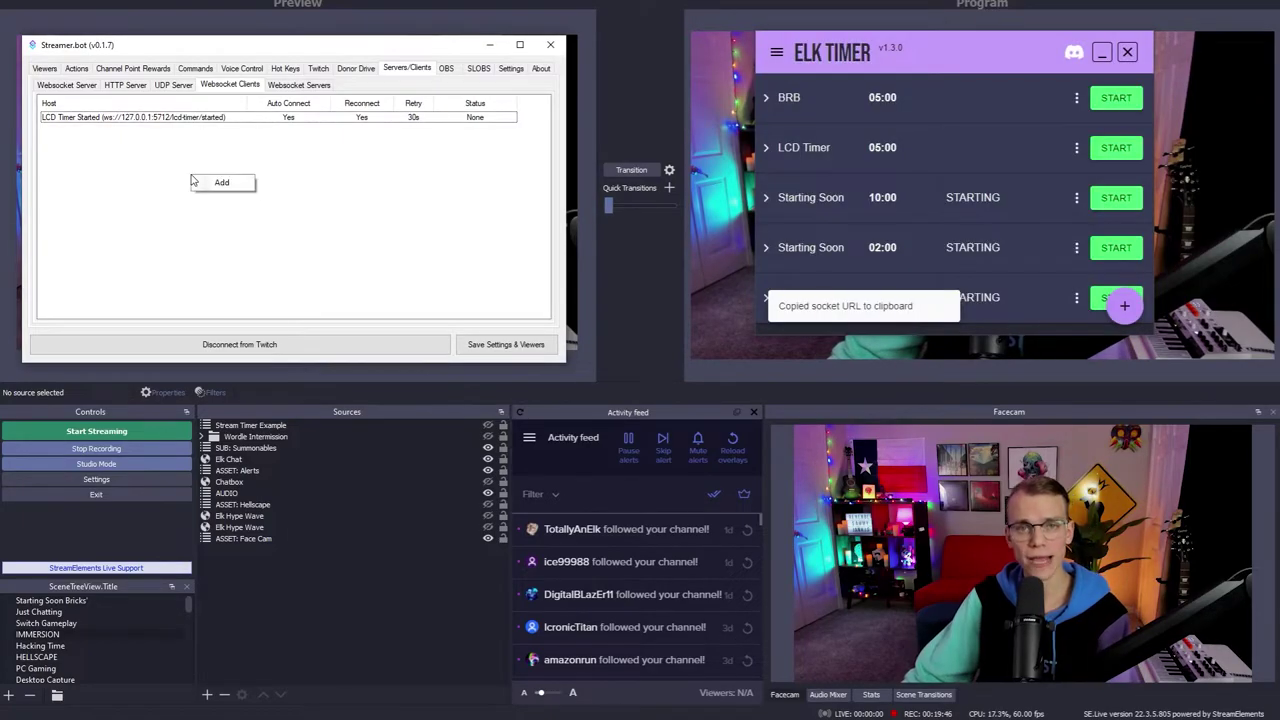
- Add client 'LCD Timer Ended' at ws://127.0.0.1:5712/lcd-timer/ended, triggering LCD Timer Hide
left_click(223, 184)
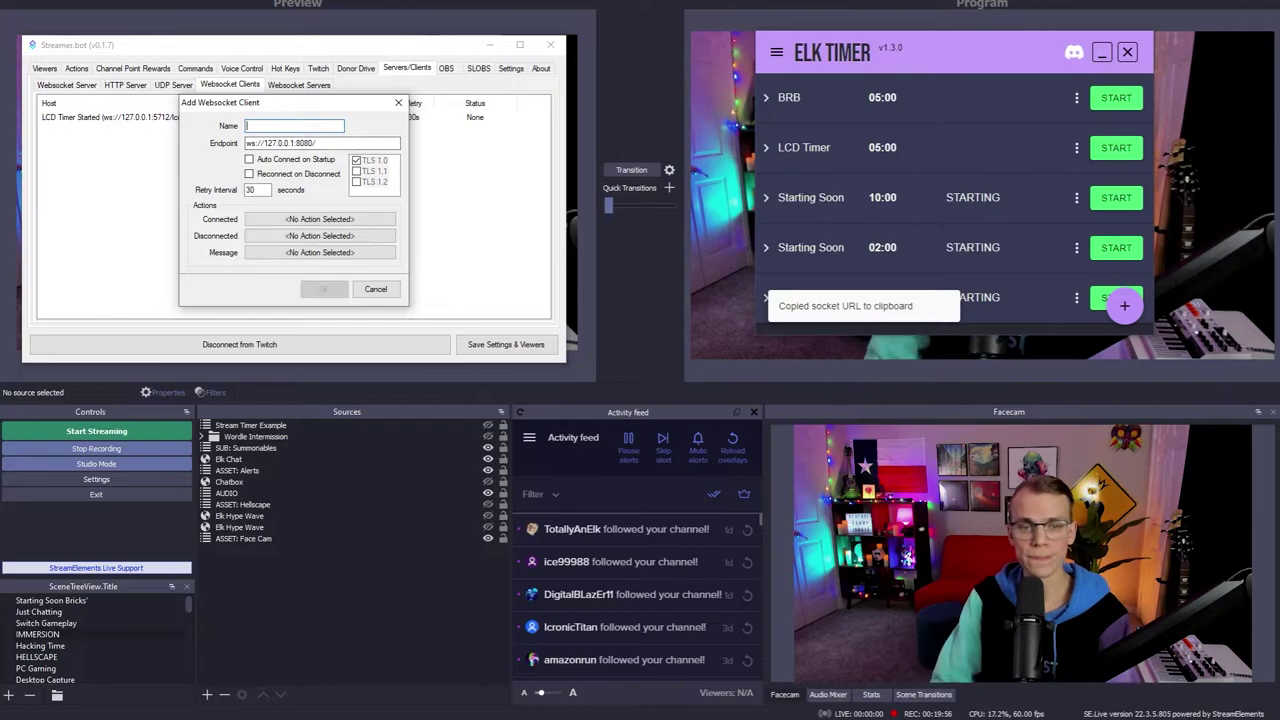
type("LCD Timer Ende")
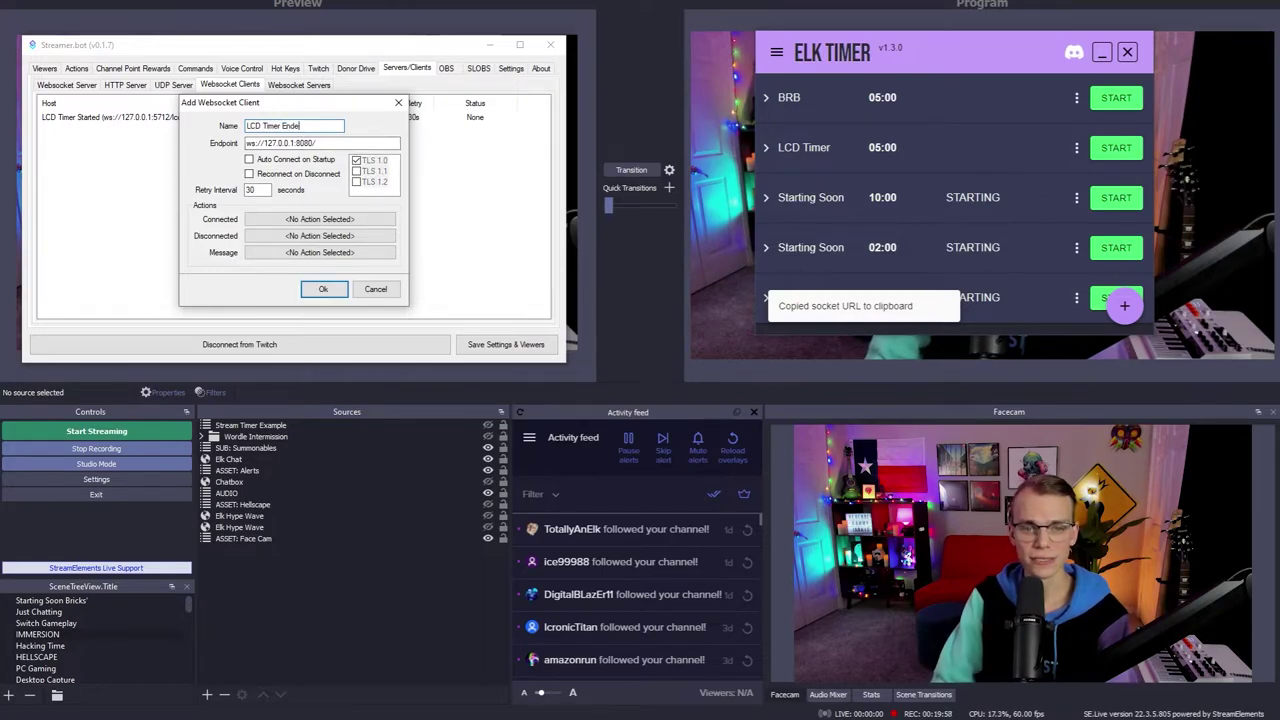
type("d")
key("Tab")
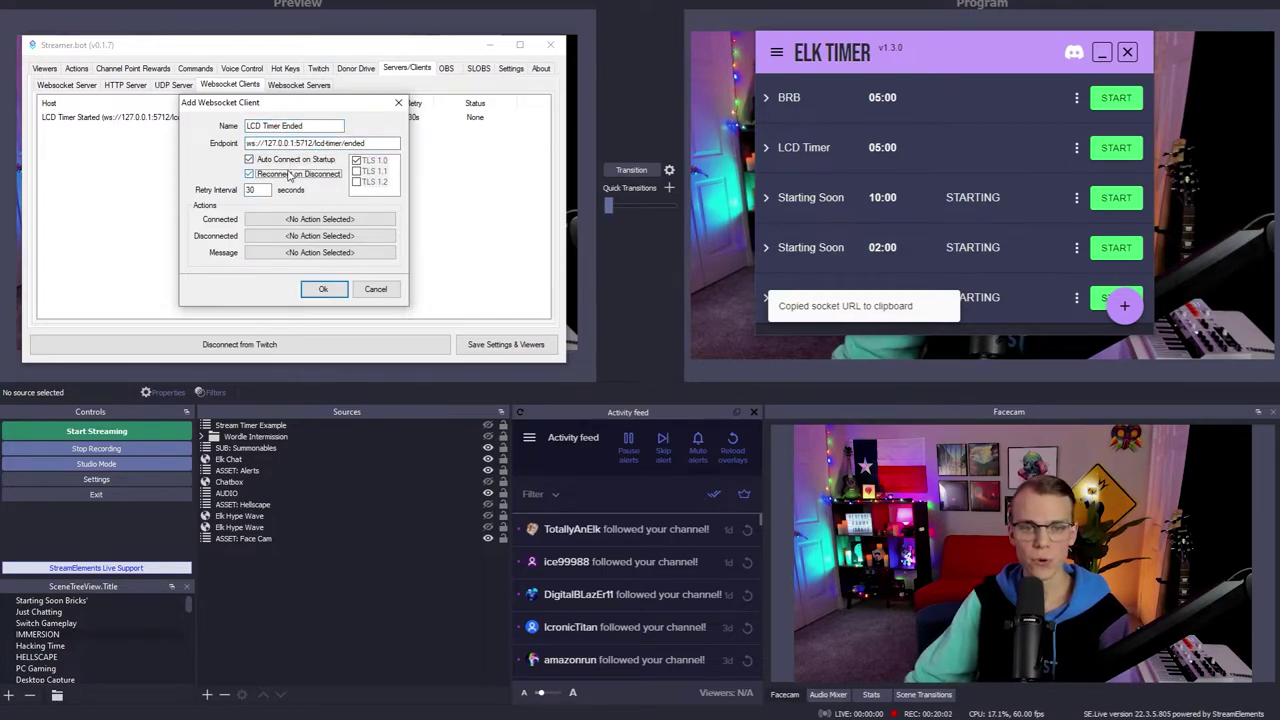
left_click(319, 253)
left_click(188, 91)
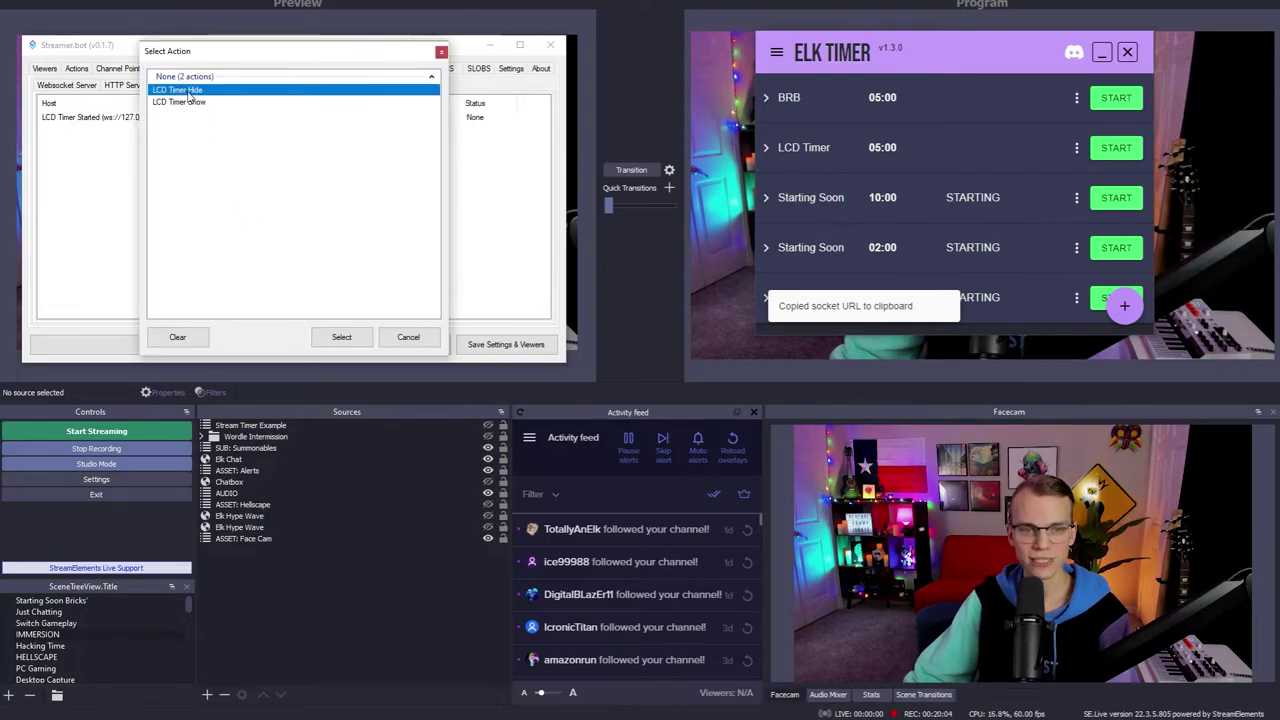
left_click(342, 337)
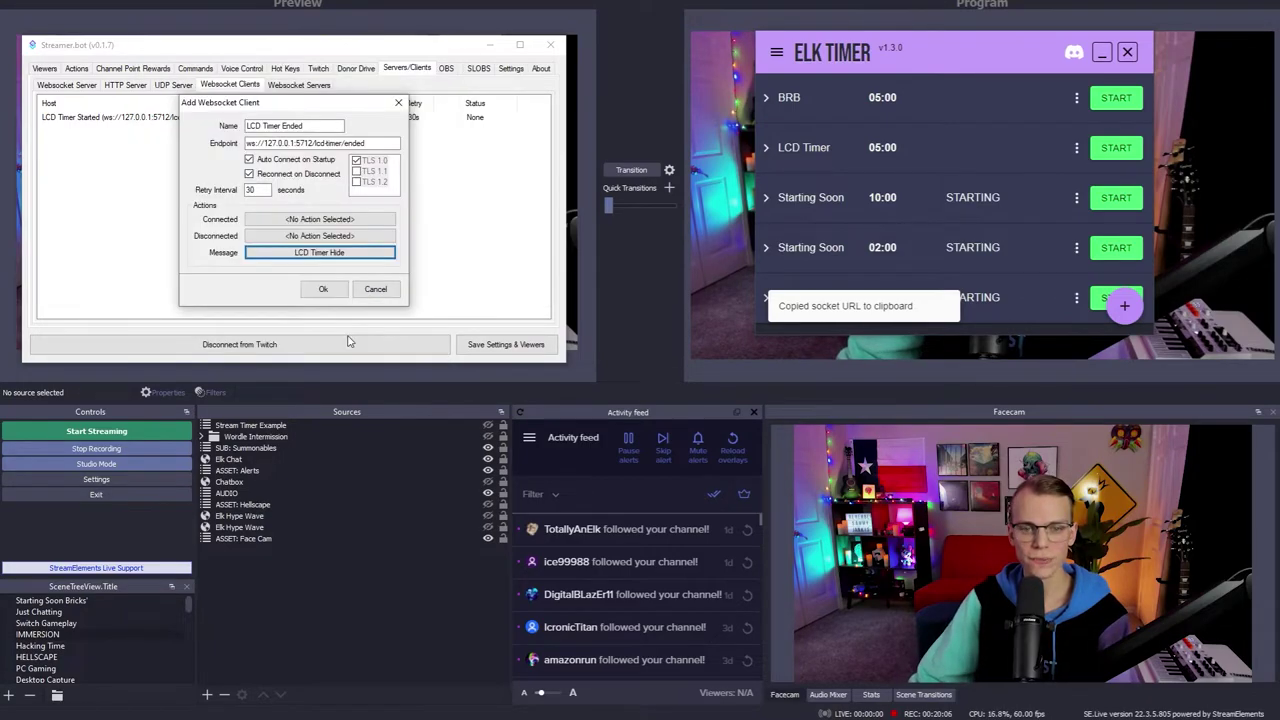
left_click(323, 290)
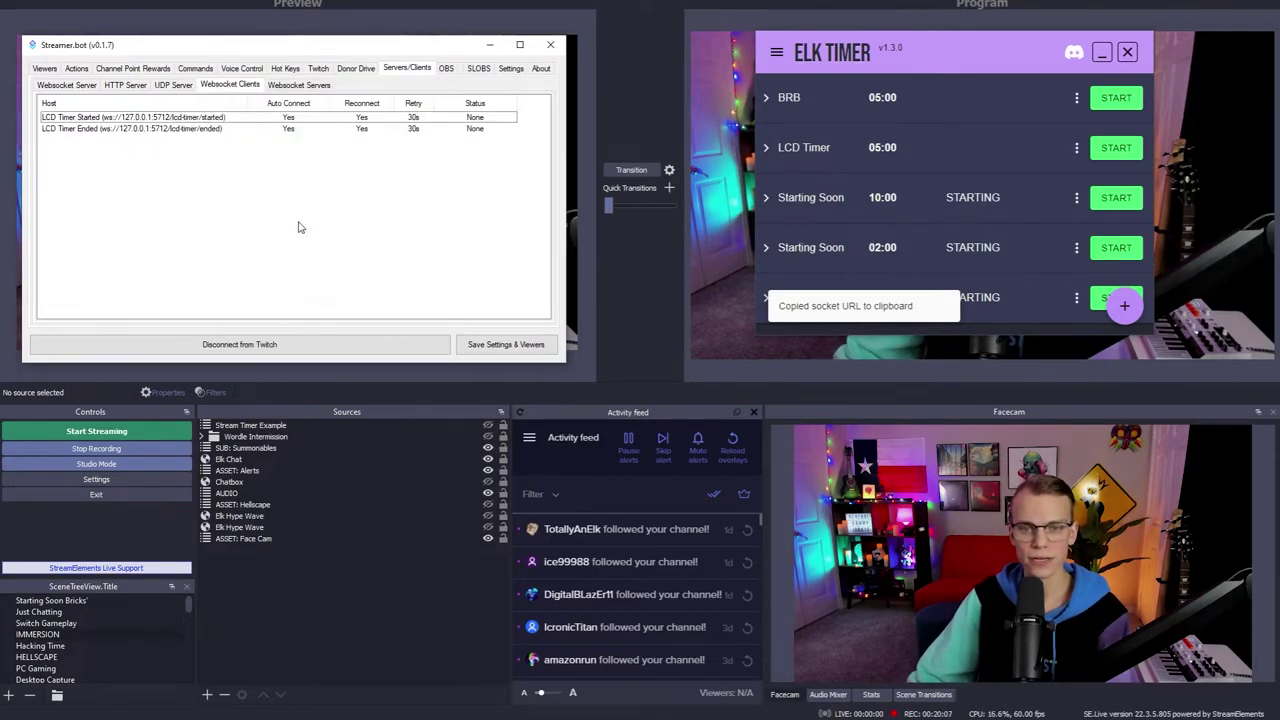
- Connect the LCD Timer Started and LCD Timer Ended websocket clients
right_click(198, 119)
left_click(240, 207)
right_click(203, 129)
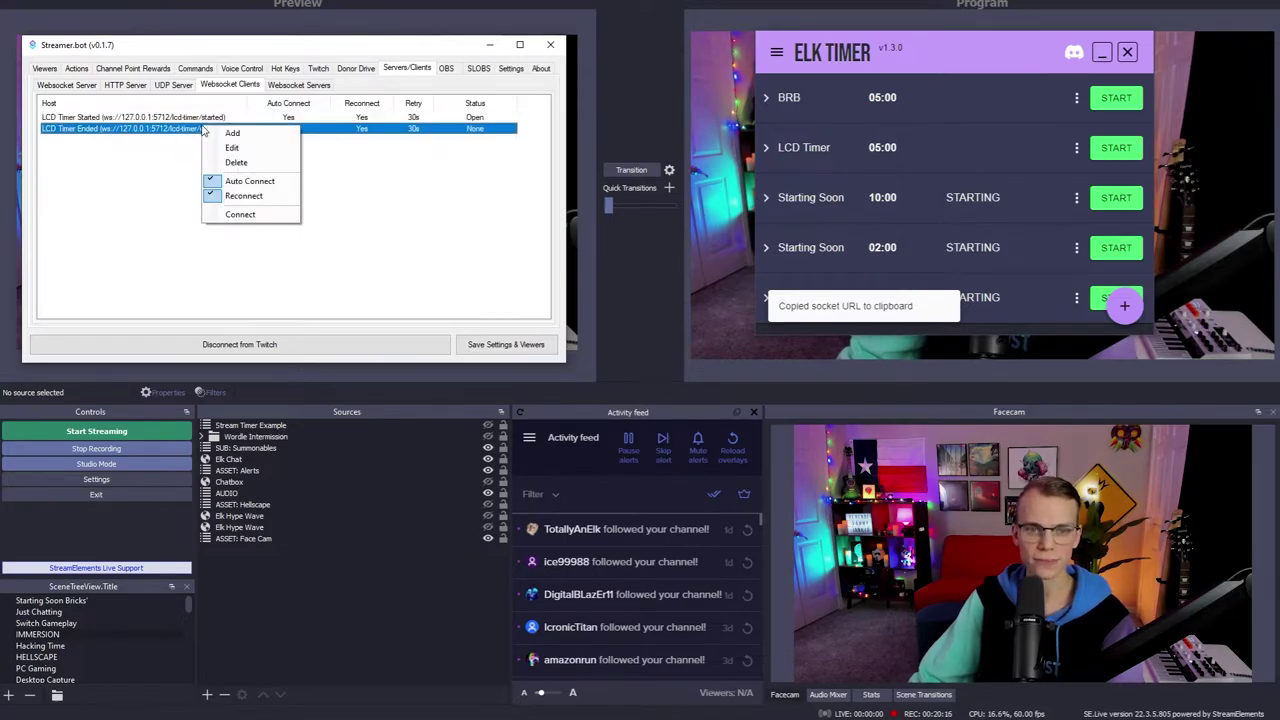
left_click(240, 214)
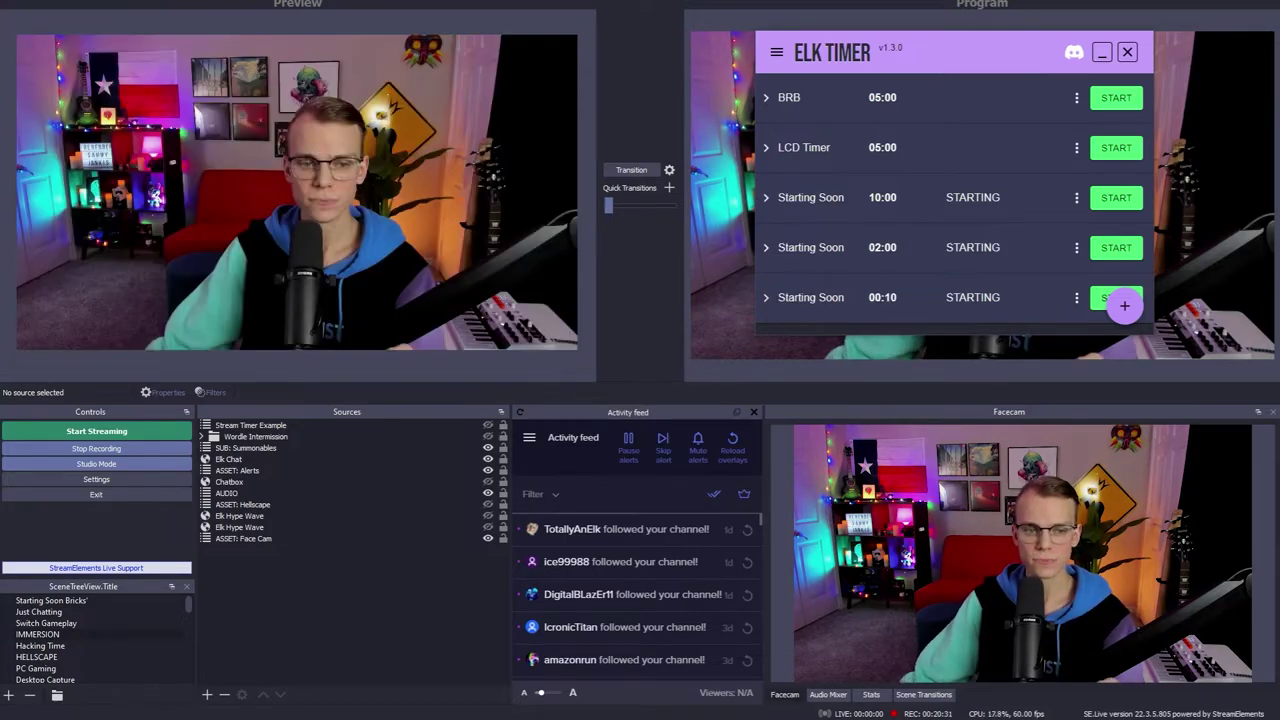
- Start and then stop the LCD Timer to check the Stream Timer Example overlay shows and hides
left_click(256, 578)
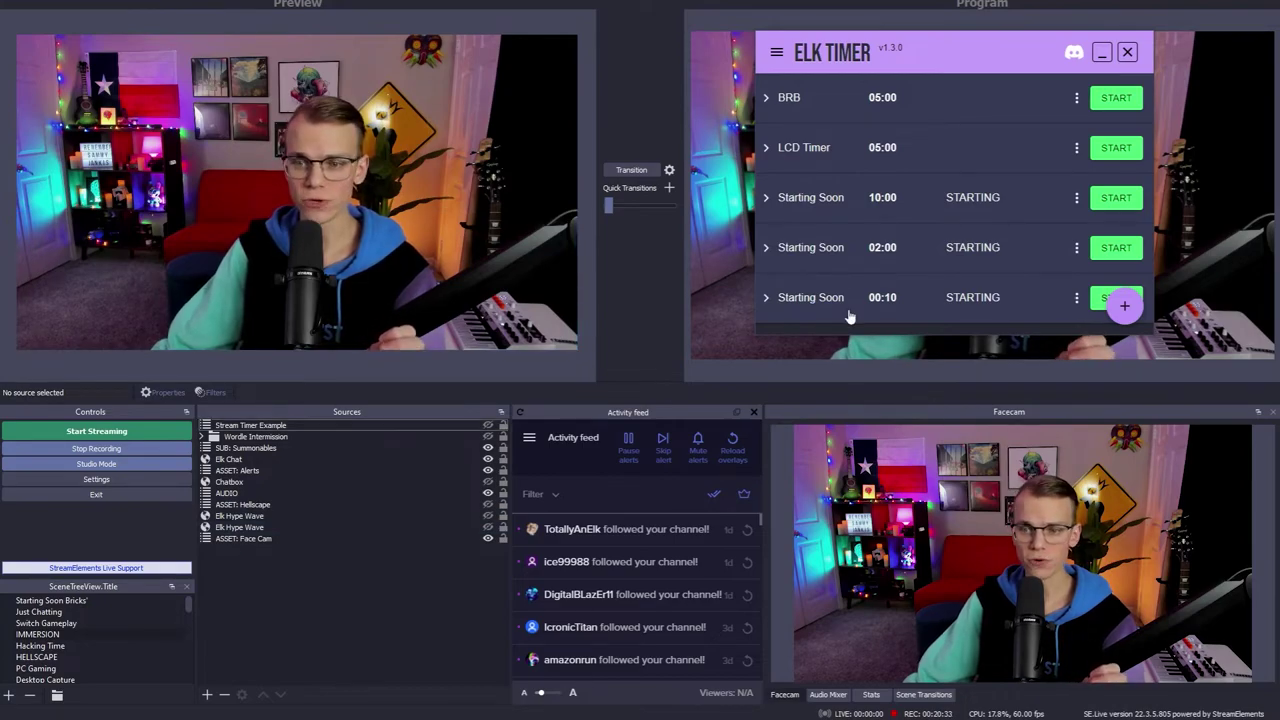
left_click(1117, 148)
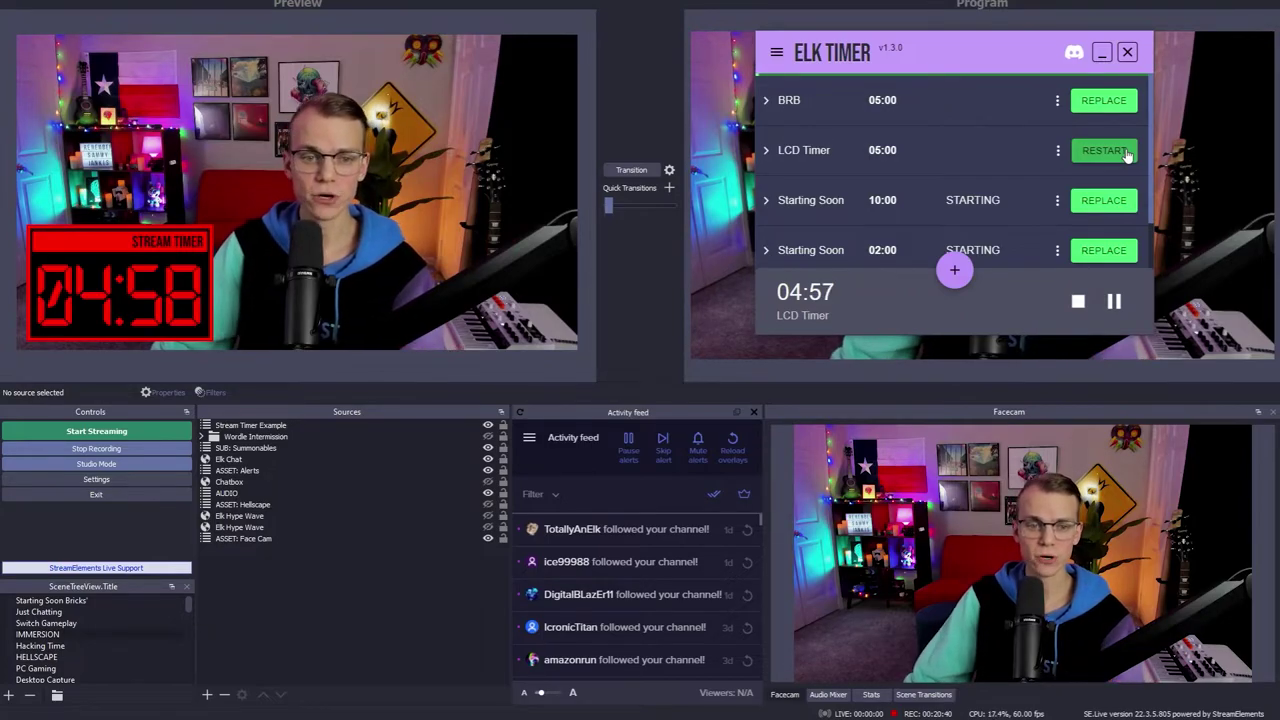
left_click(1079, 303)
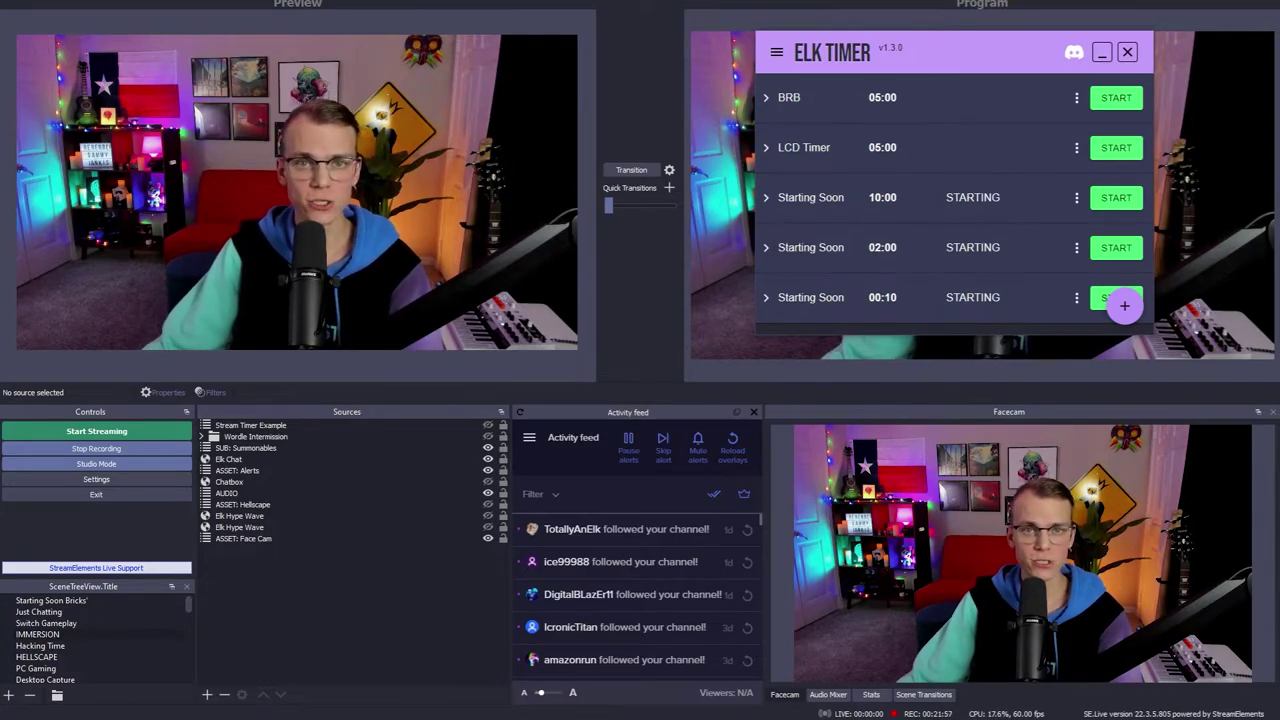
- Put a 2000 ms Delay ahead of the visibility sub-action in LCD Timer Show, then start the LCD Timer to test
key("alt+Tab")
left_click(110, 127)
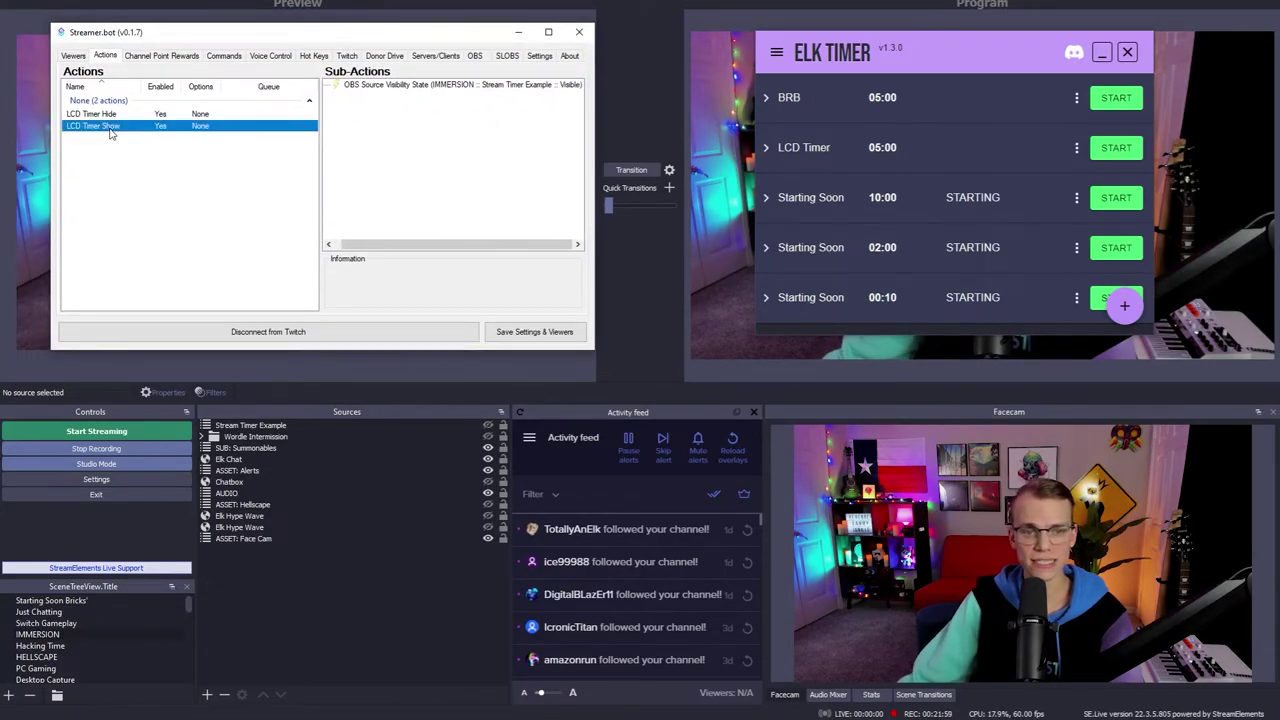
right_click(357, 157)
mouse_move(400, 152)
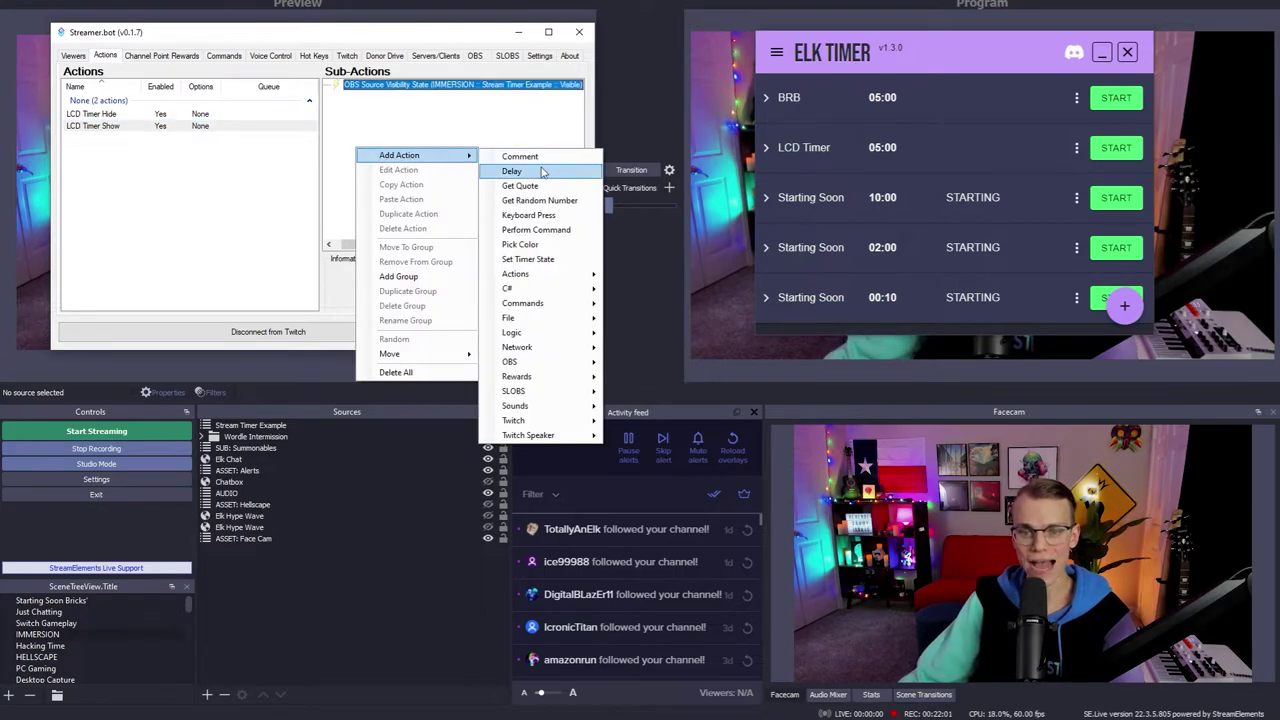
left_click(520, 171)
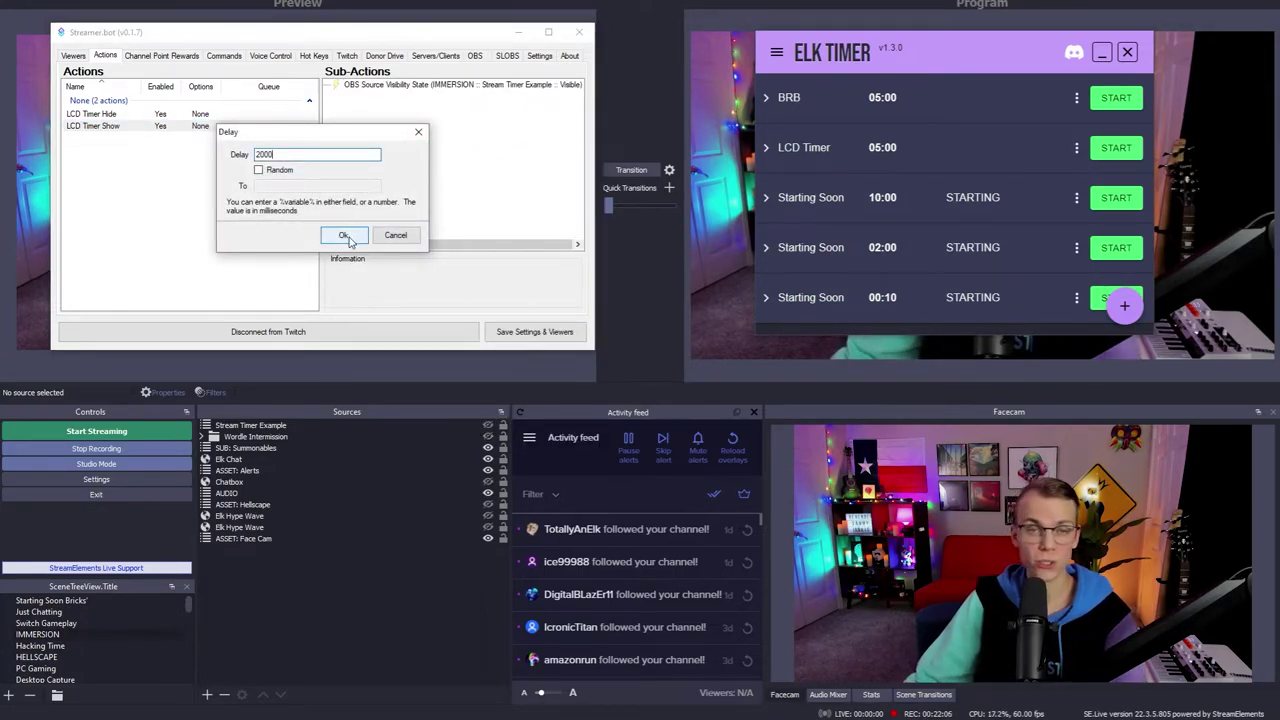
left_click(345, 236)
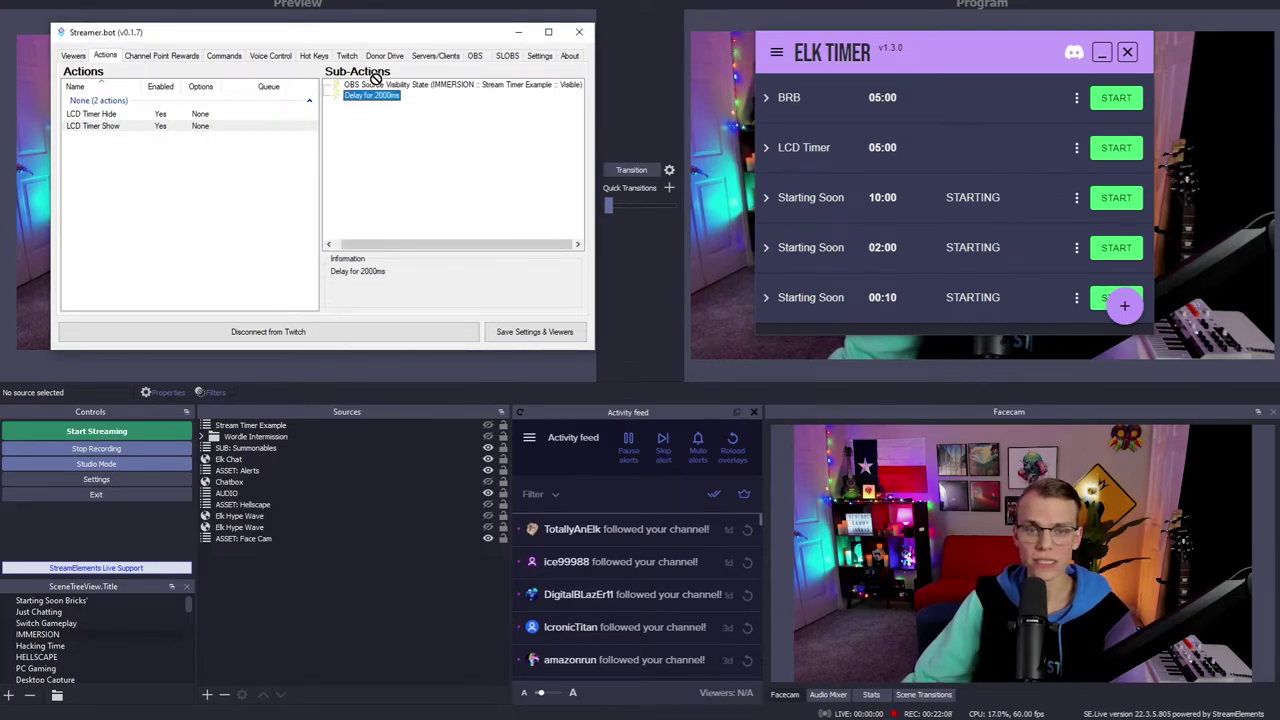
left_click_drag(375, 79, 375, 84)
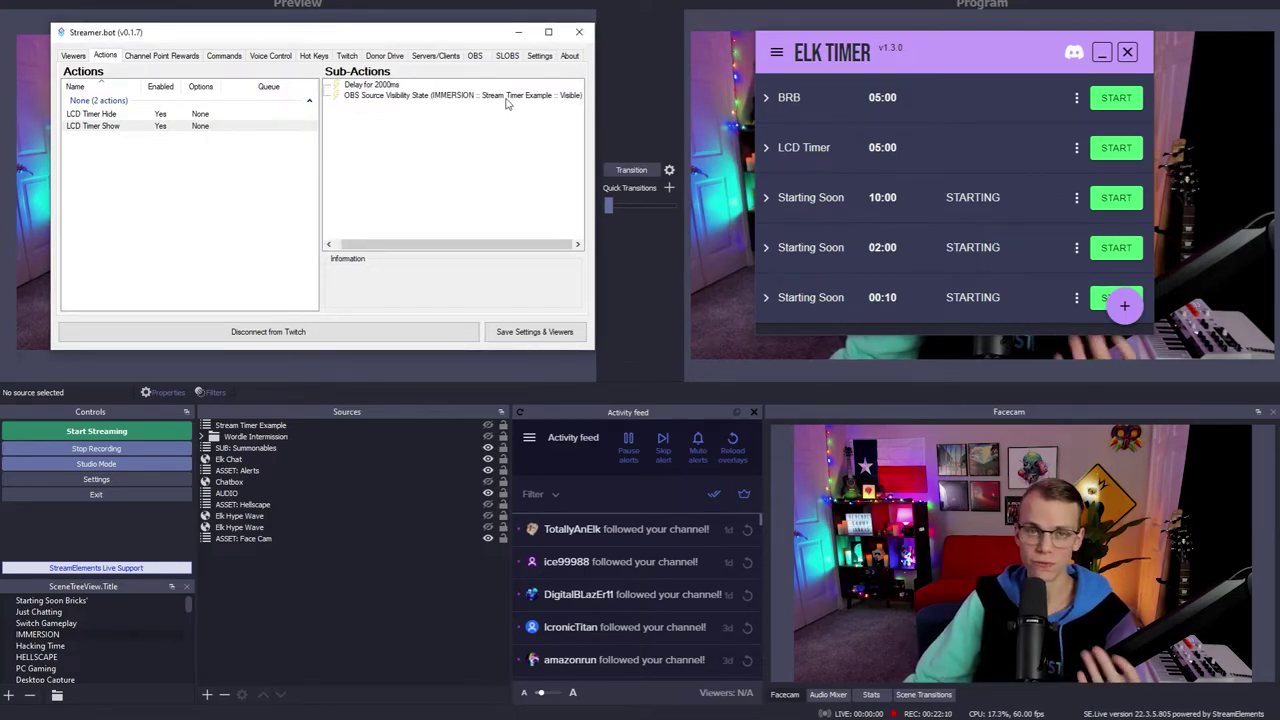
left_click_drag(403, 37, 422, 366)
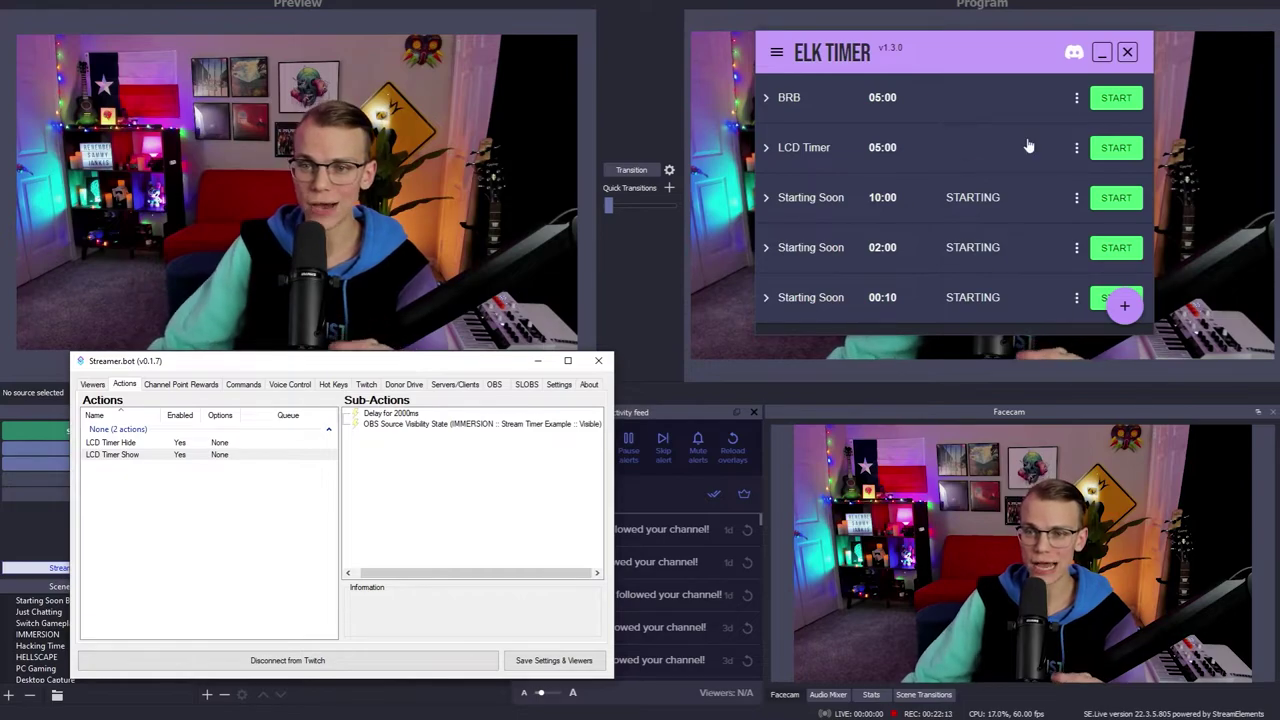
left_click(1116, 147)
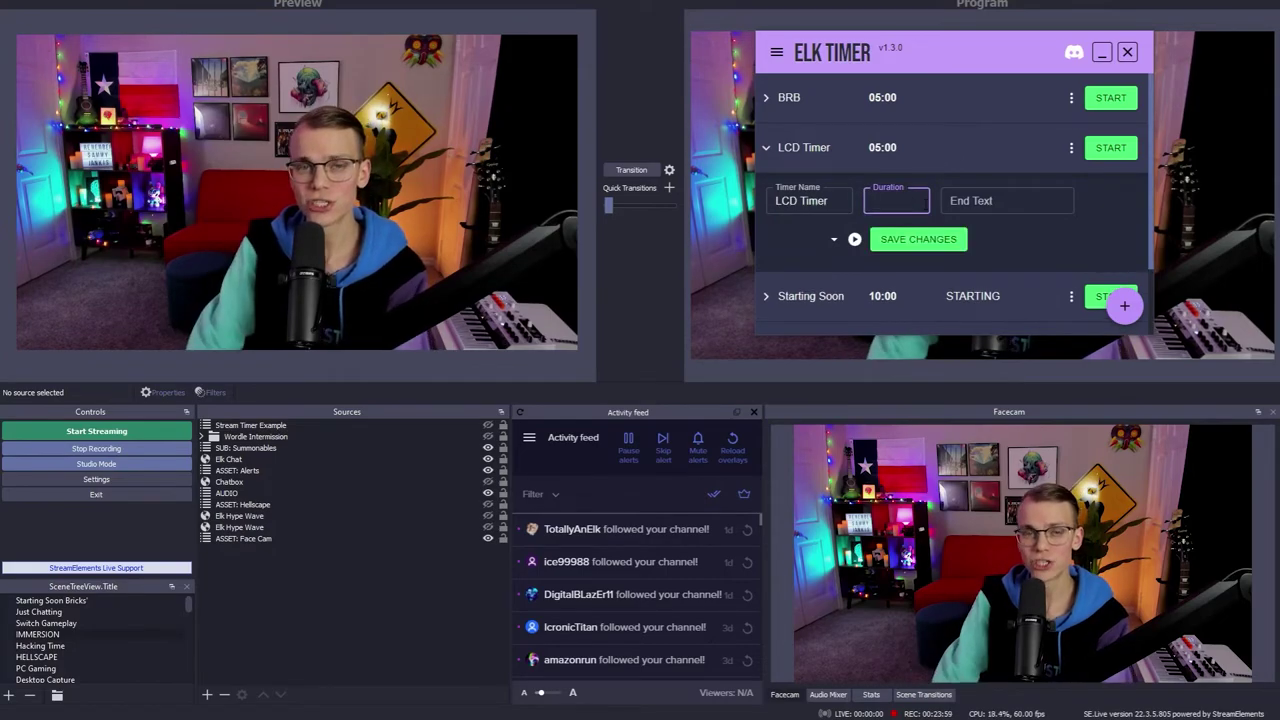
- Set the LCD Timer duration to 0:10, save it, and collapse its settings
type("0:10")
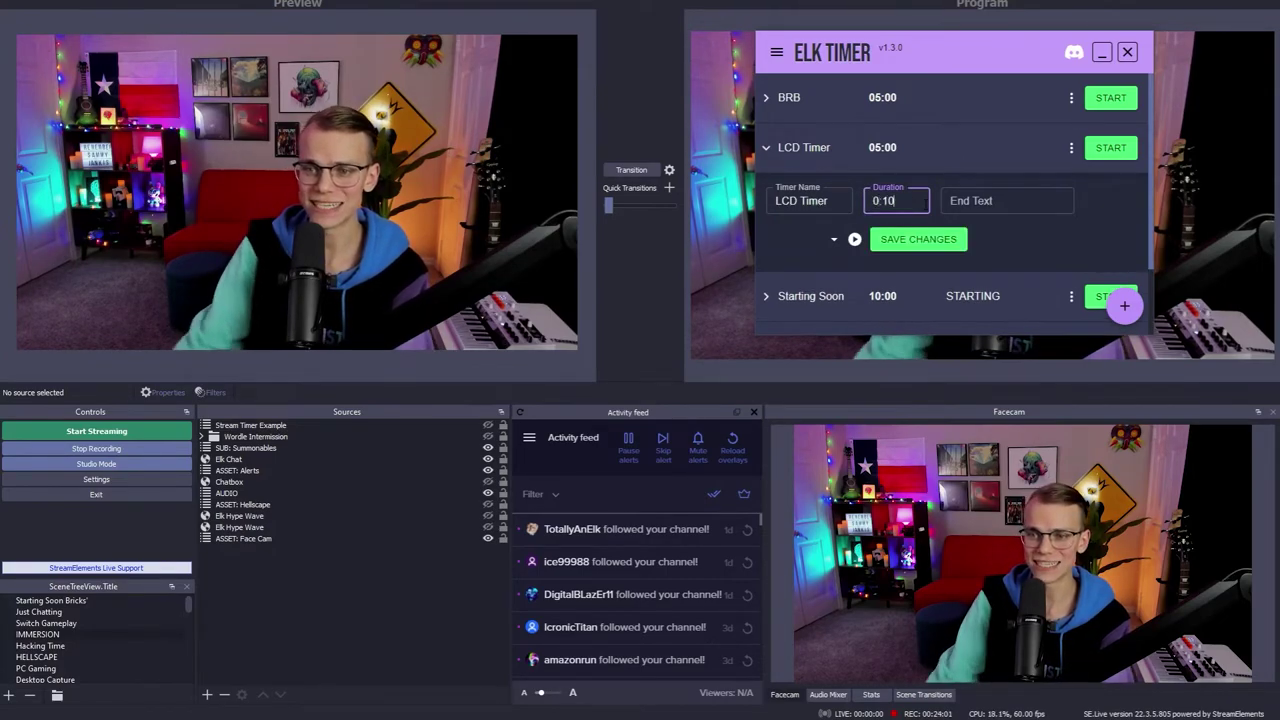
left_click(925, 239)
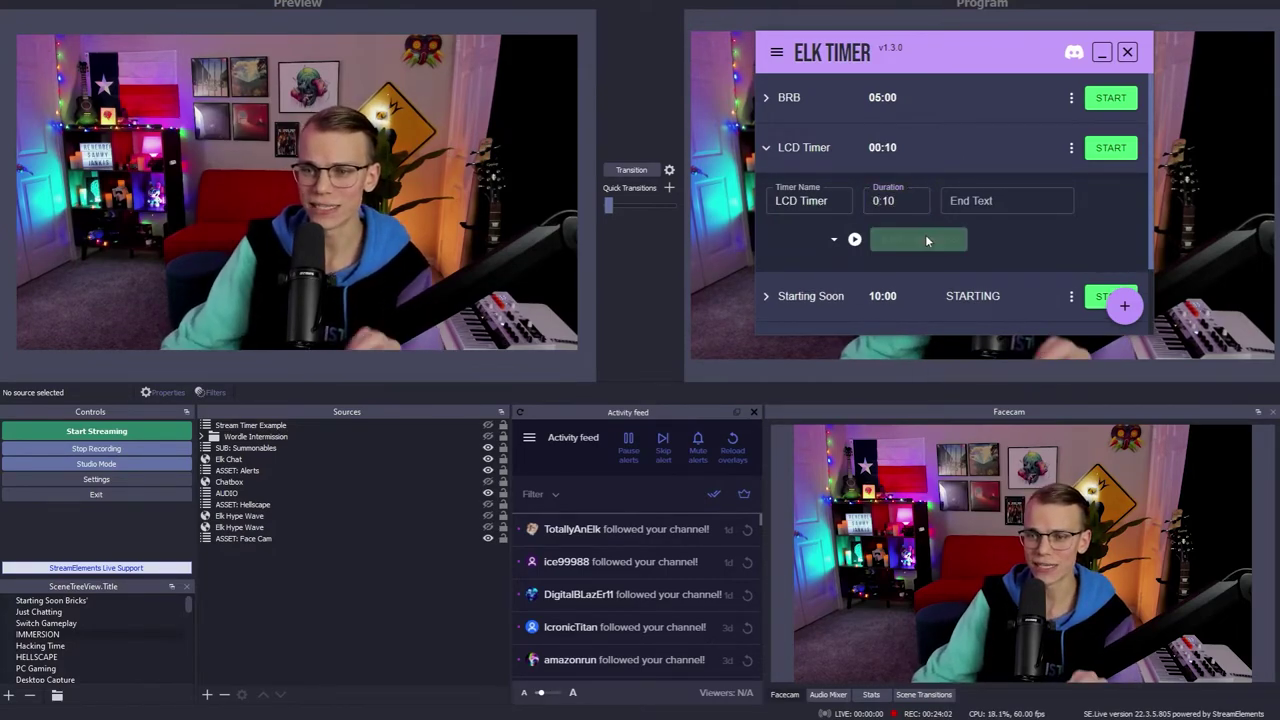
left_click(934, 150)
- Create a new Streamer.bot action named 'Hurry Up'
key("alt+Tab")
left_click_drag(273, 150, 413, 127)
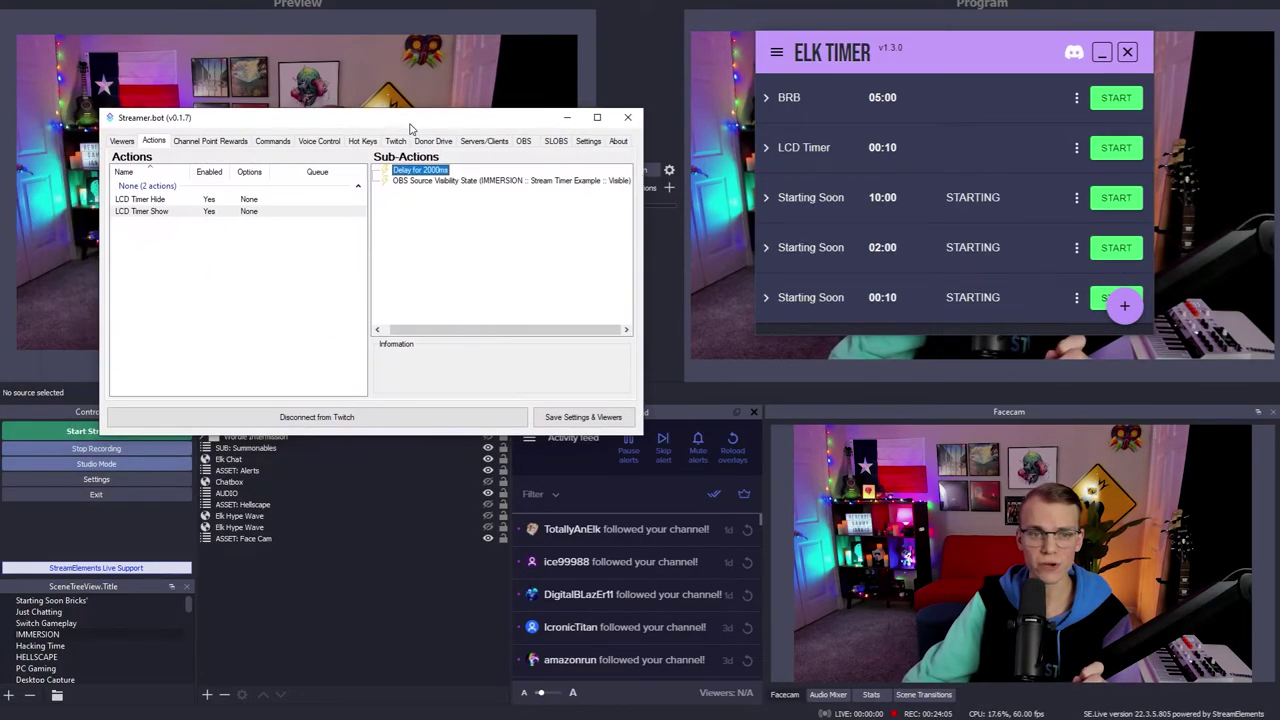
right_click(166, 257)
left_click(200, 264)
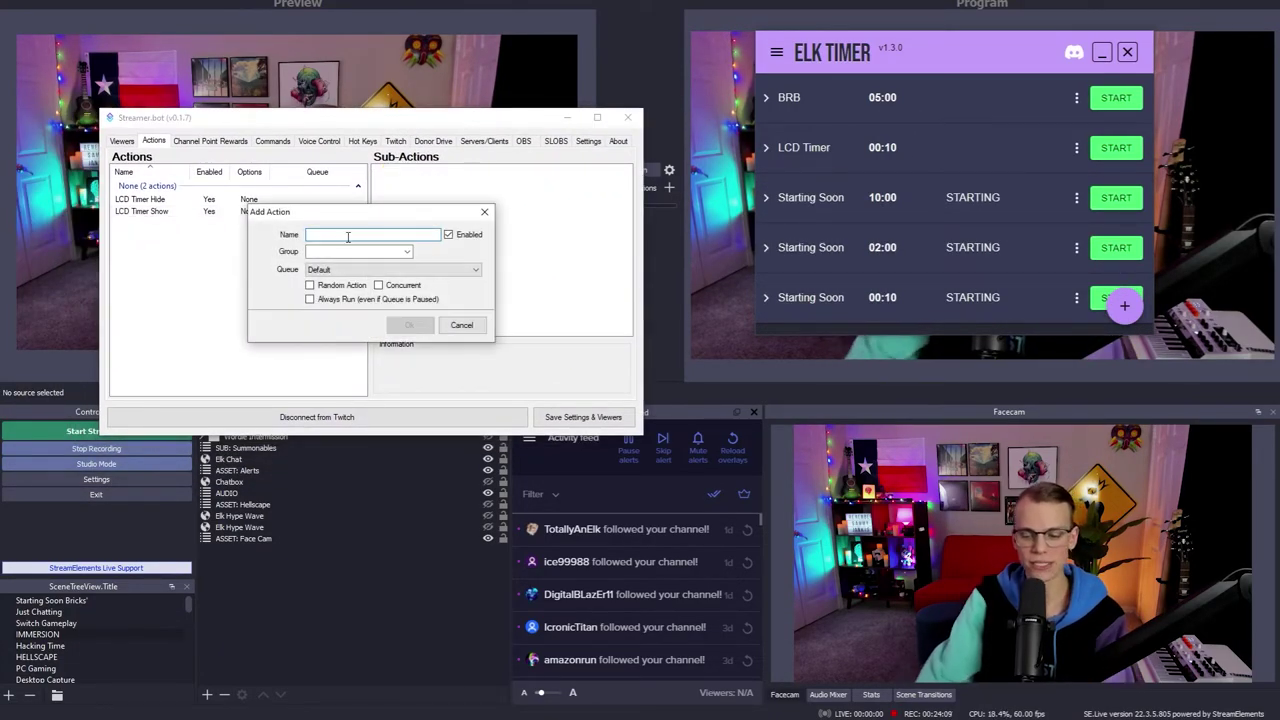
type("Hurry Up")
left_click(408, 323)
- Give Hurry Up a Play Sound sub-action using the Super Mario Running out of the Time MP3
right_click(409, 199)
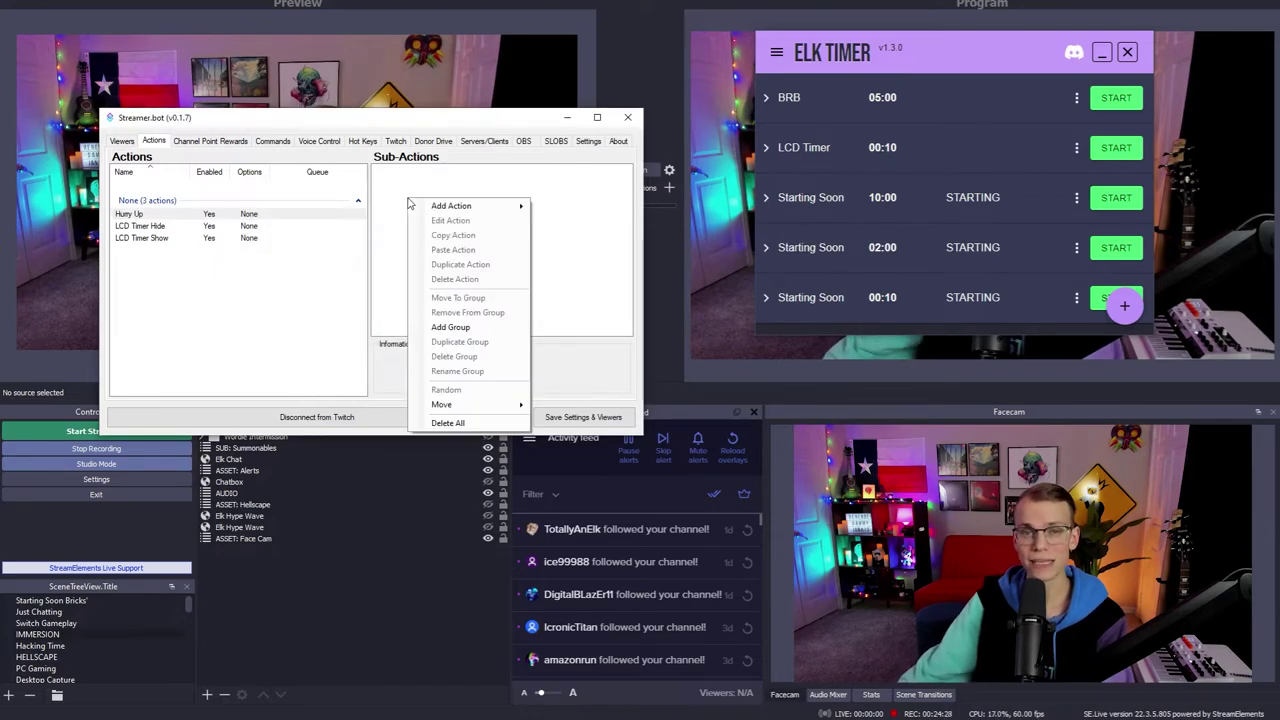
mouse_move(452, 206)
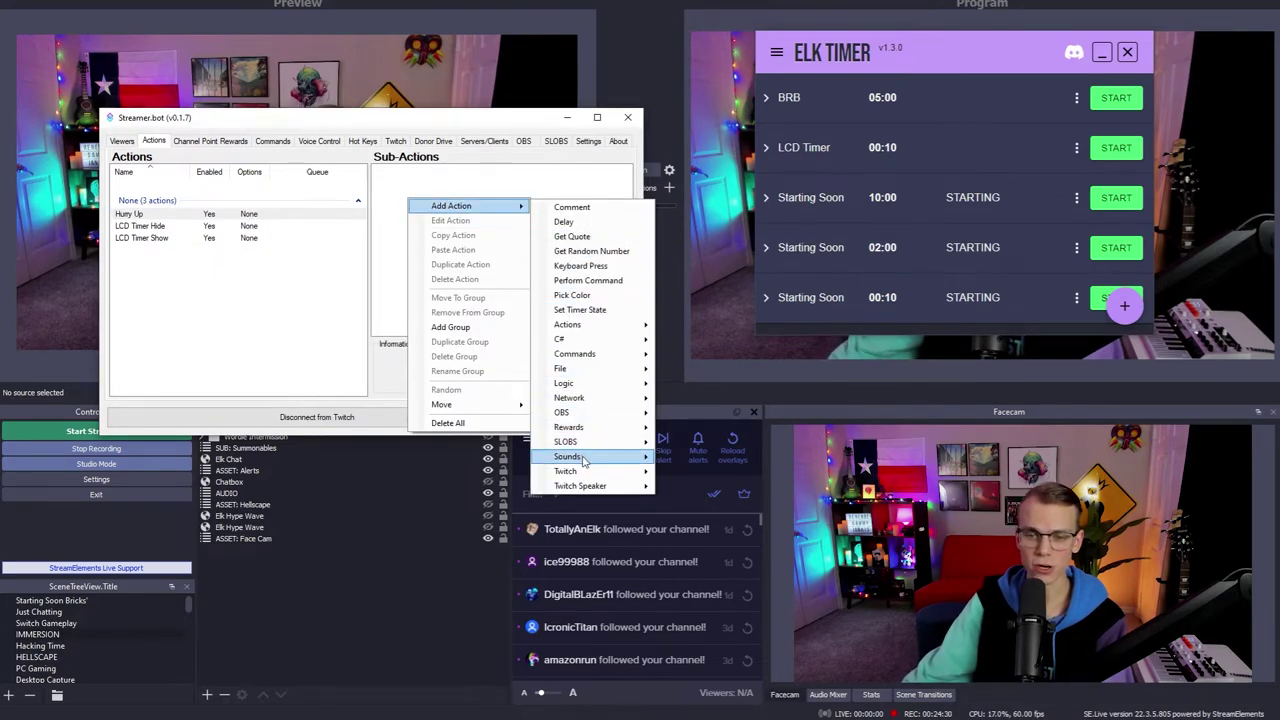
mouse_move(570, 457)
left_click(700, 461)
left_click(461, 255)
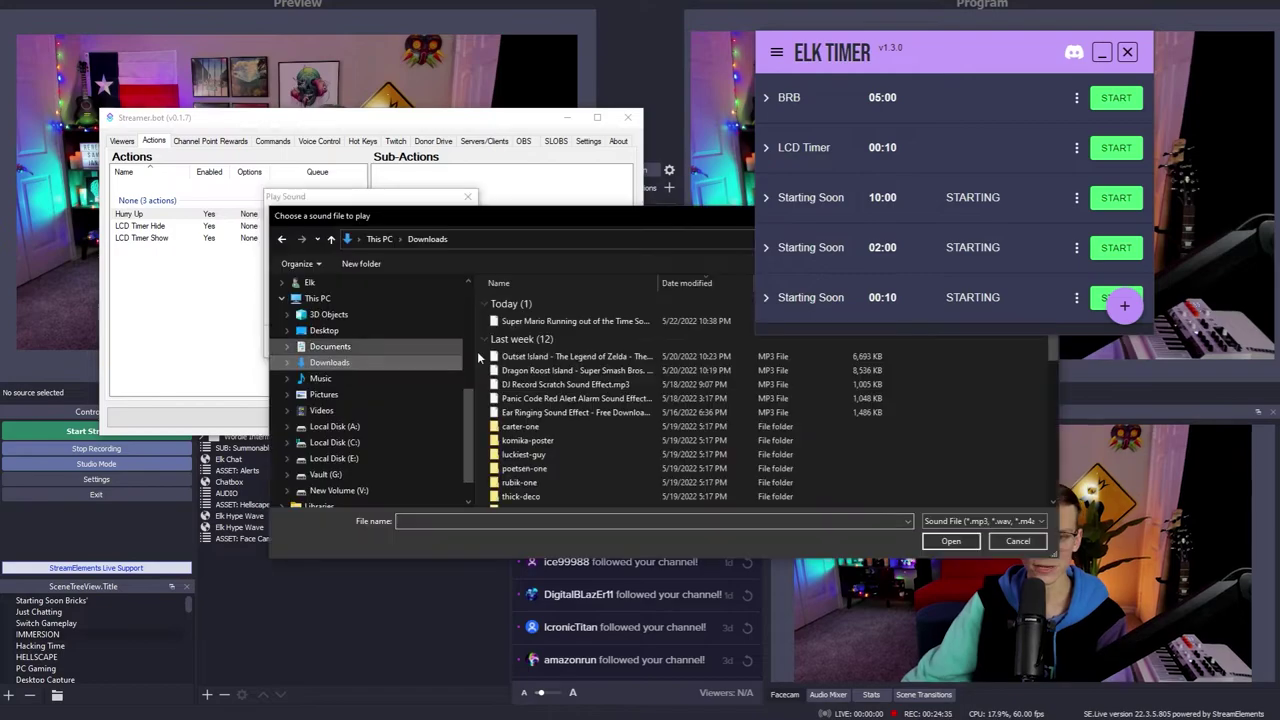
left_click(477, 340)
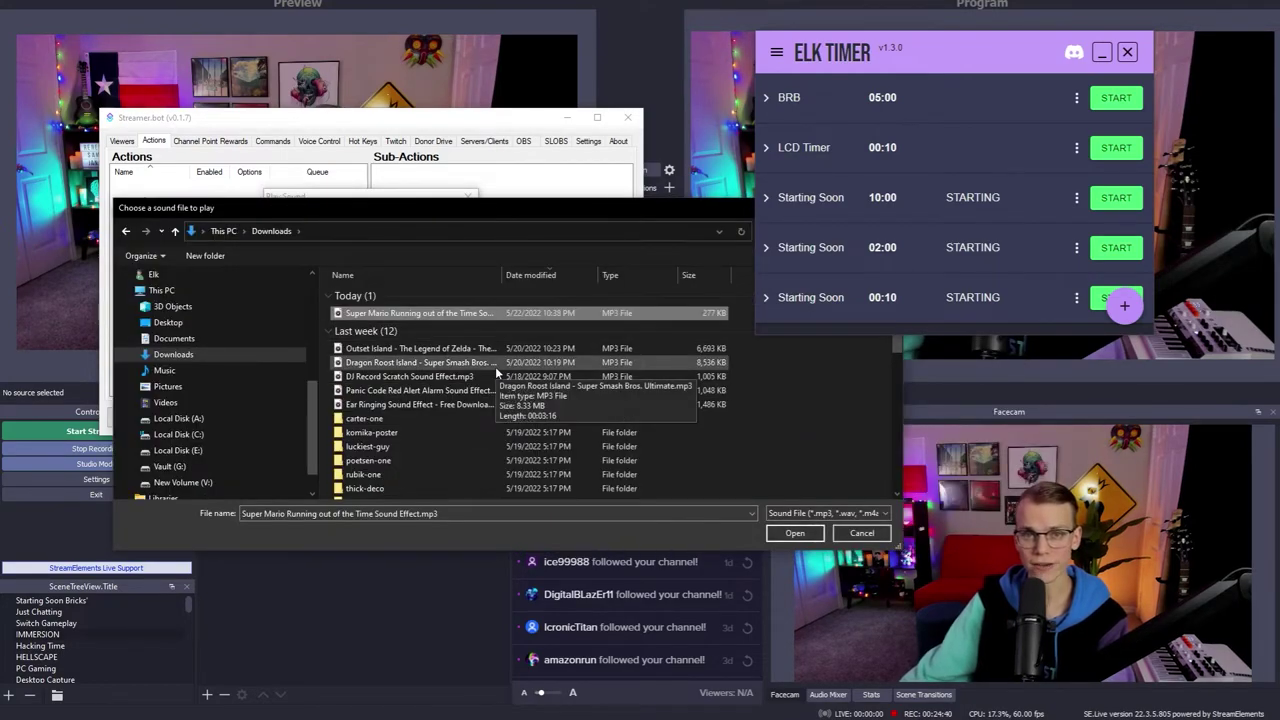
left_click(792, 534)
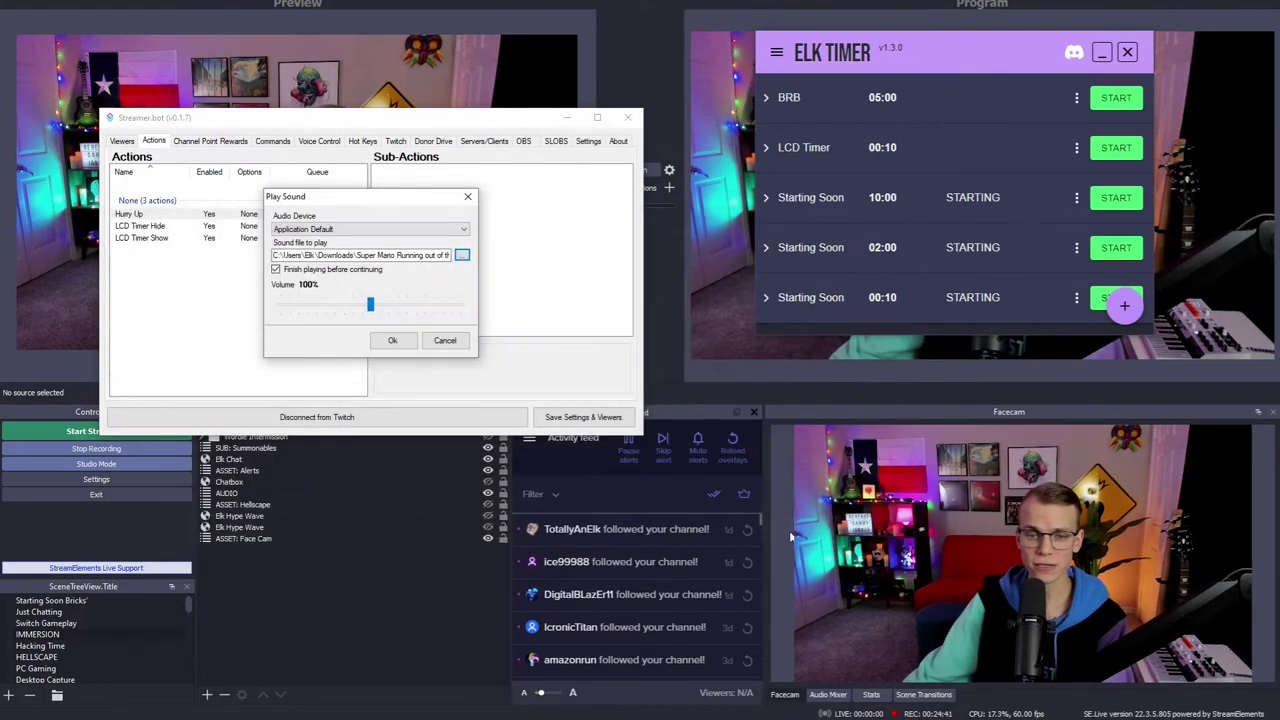
left_click(392, 341)
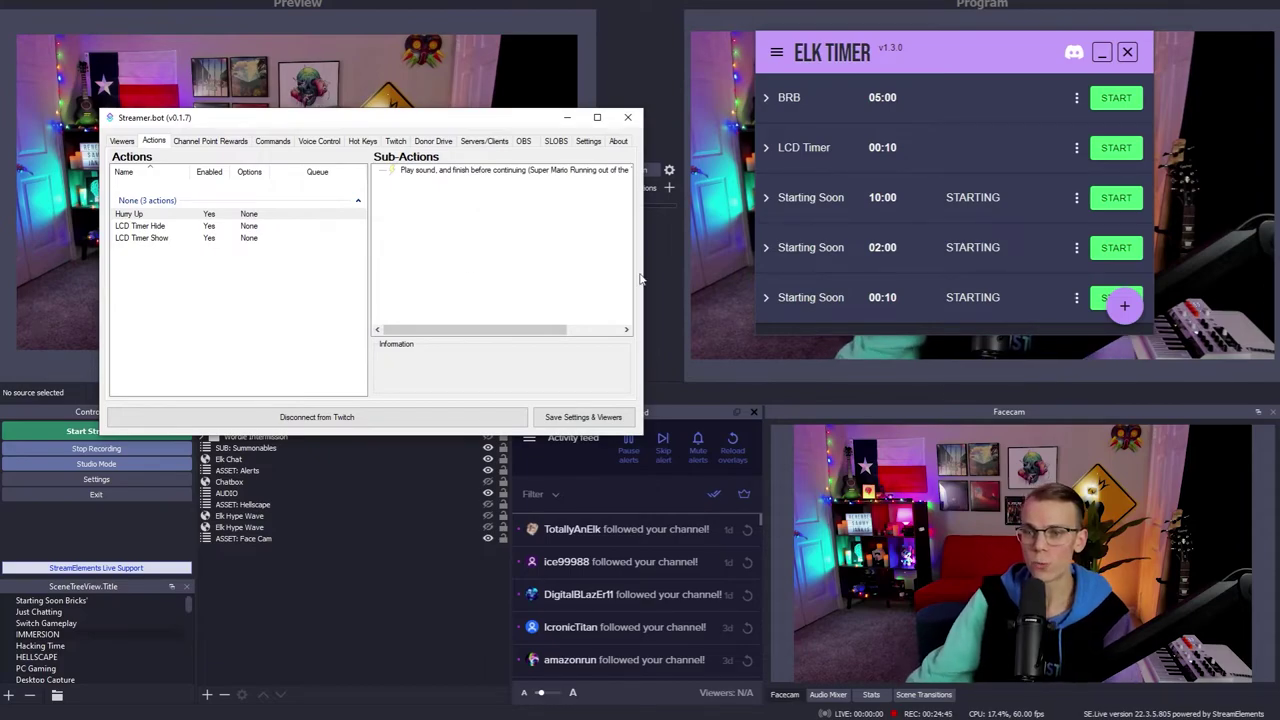
- Copy the LCD Timer's Time Left socket URL with the trigger time set to 00:10
left_click(1076, 147)
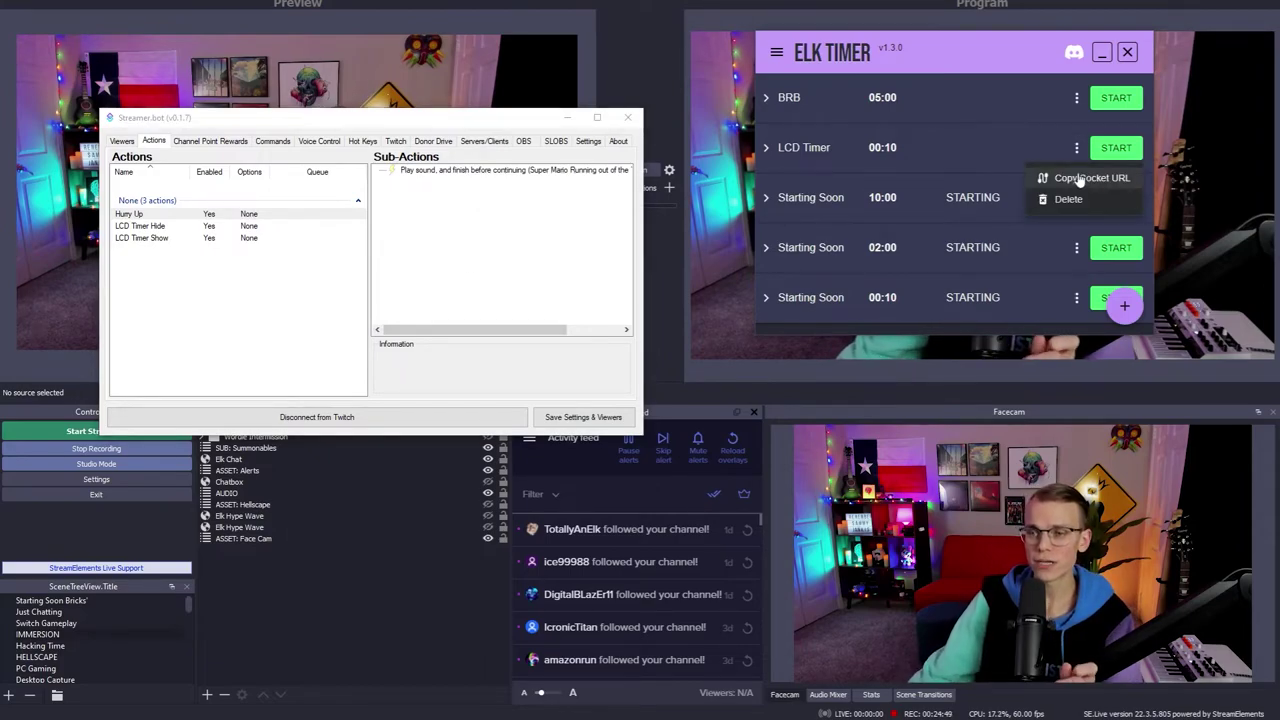
left_click(1084, 176)
scroll(855, 255, "down", 1)
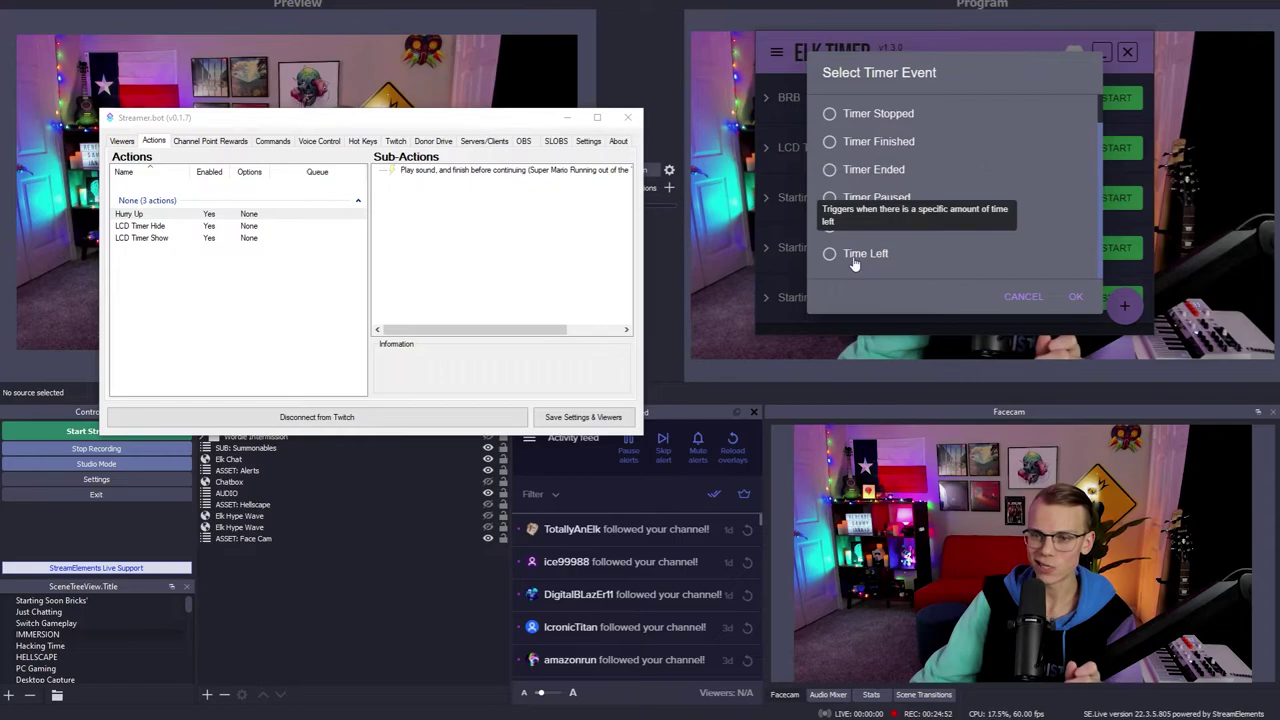
left_click(866, 251)
left_click(874, 258)
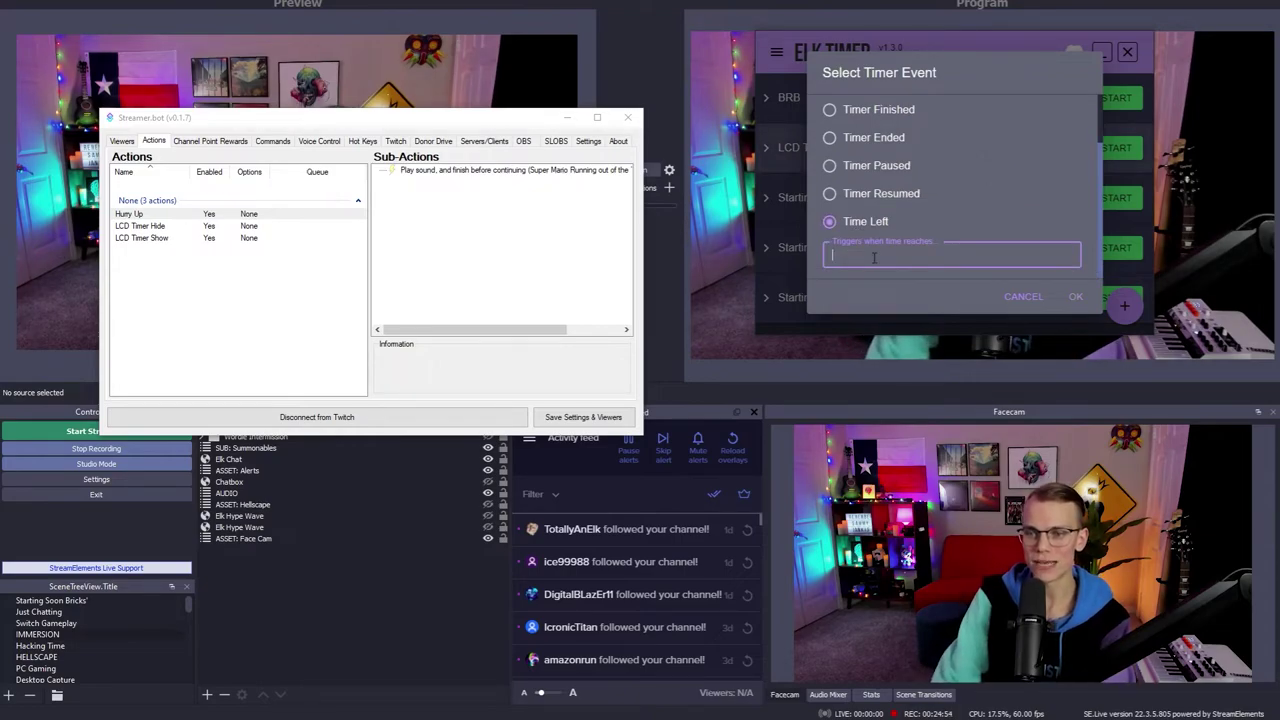
type("00:10")
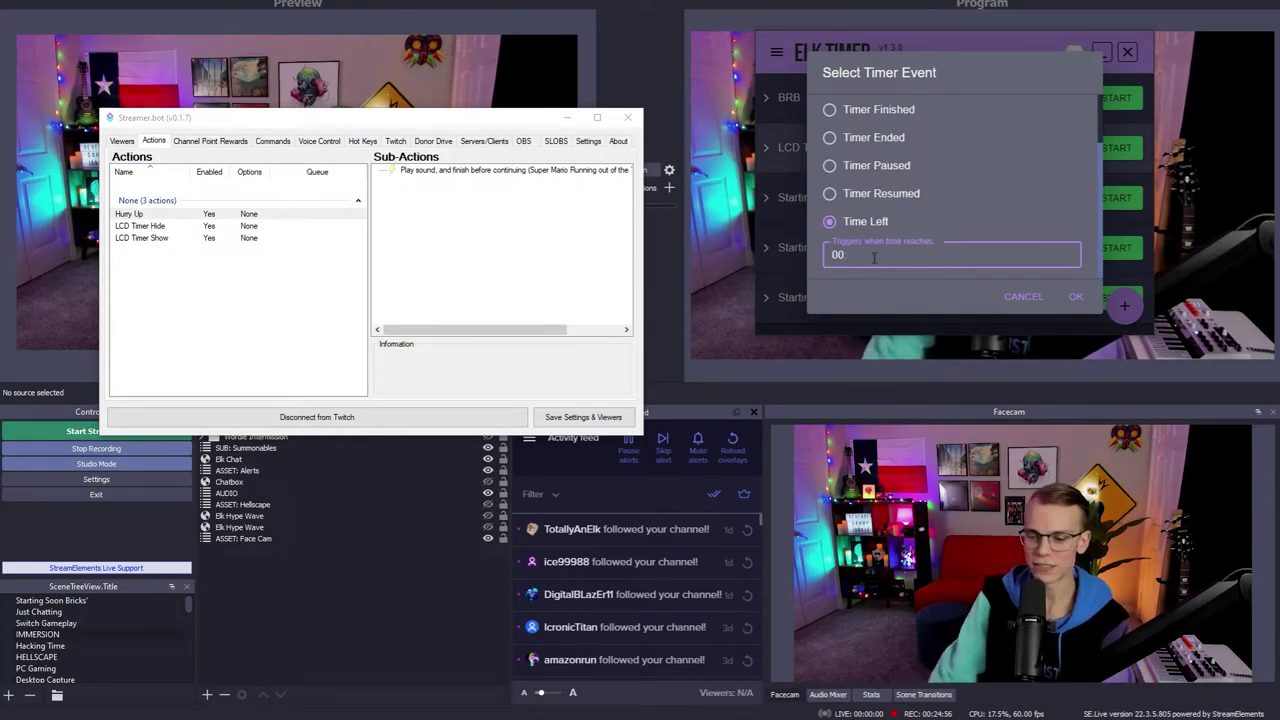
key("Return")
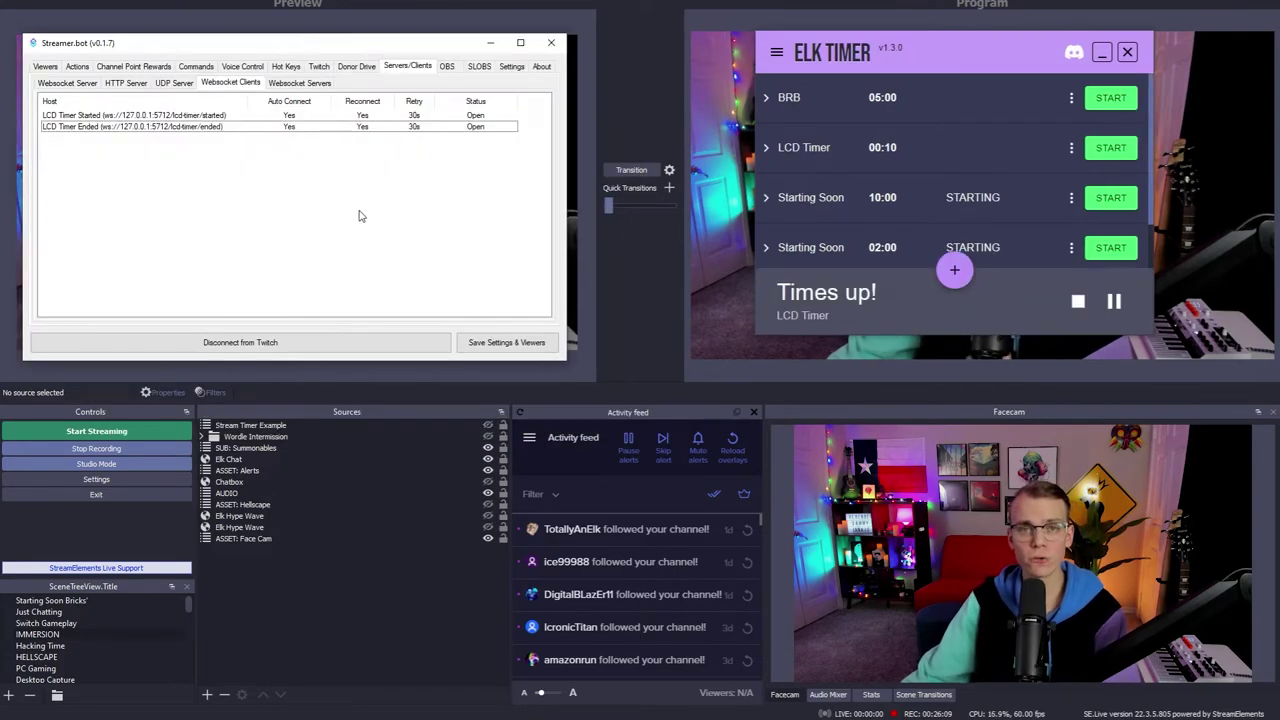
- Add an auto-connecting LCD Timer Hurry websocket client with the pasted endpoint, running Hurry Up on messages
left_click(241, 187)
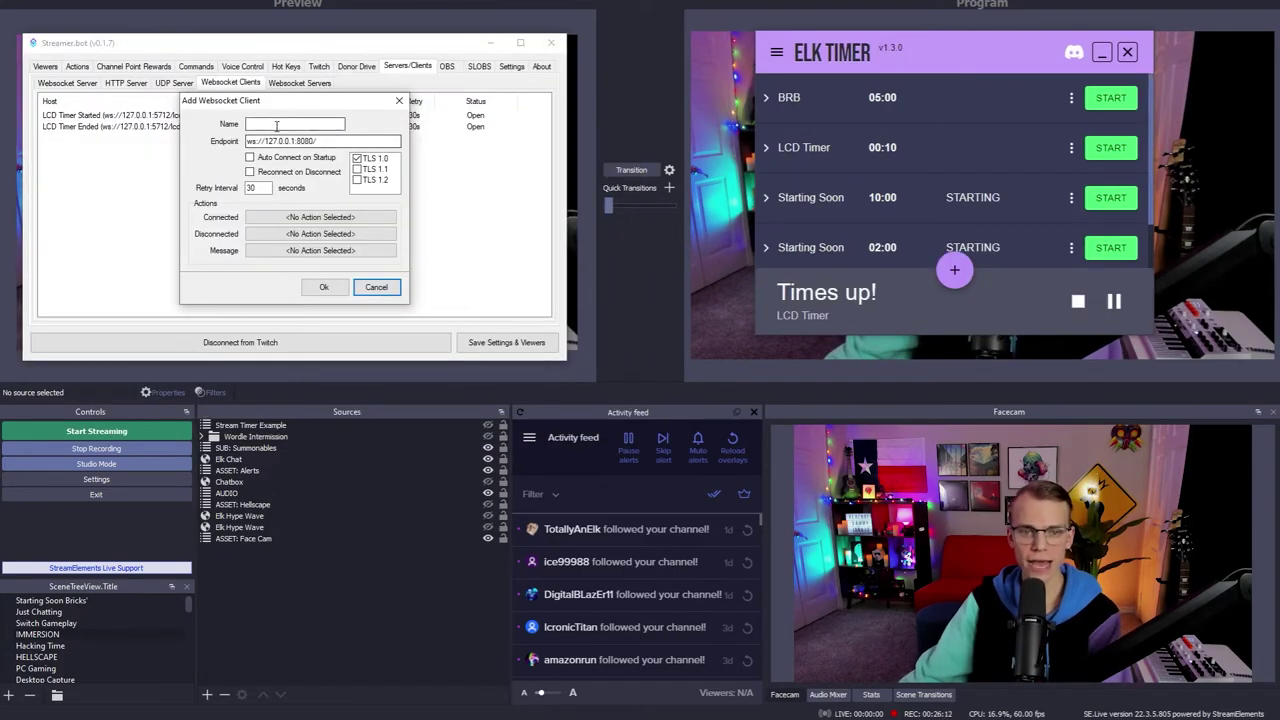
type("LCD Timer Hurry")
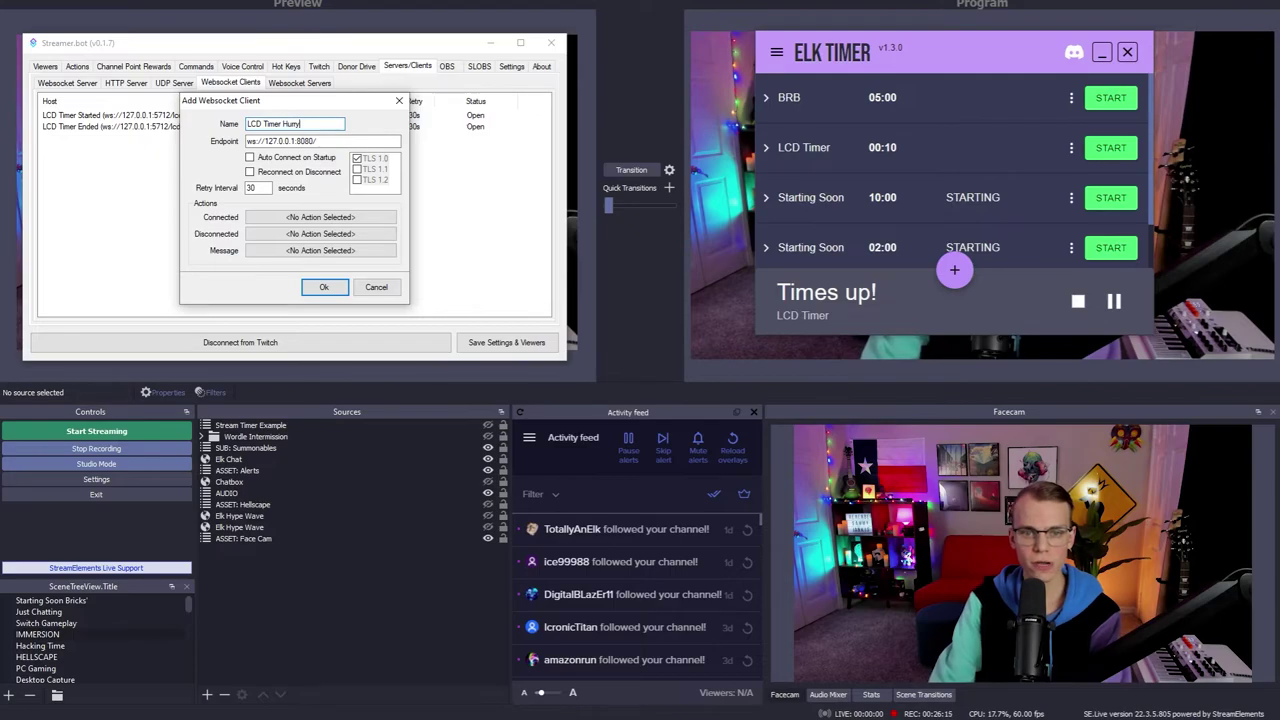
triple_click(327, 141)
key("ctrl+v")
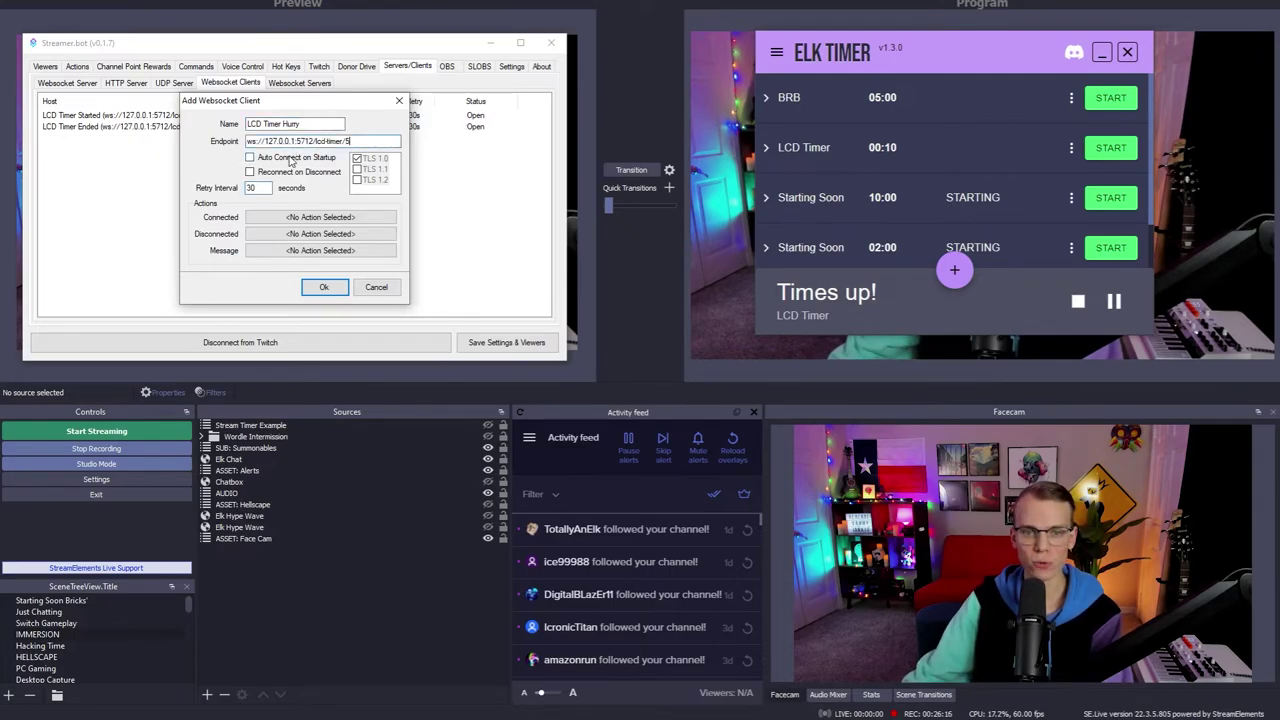
left_click(290, 158)
left_click(320, 250)
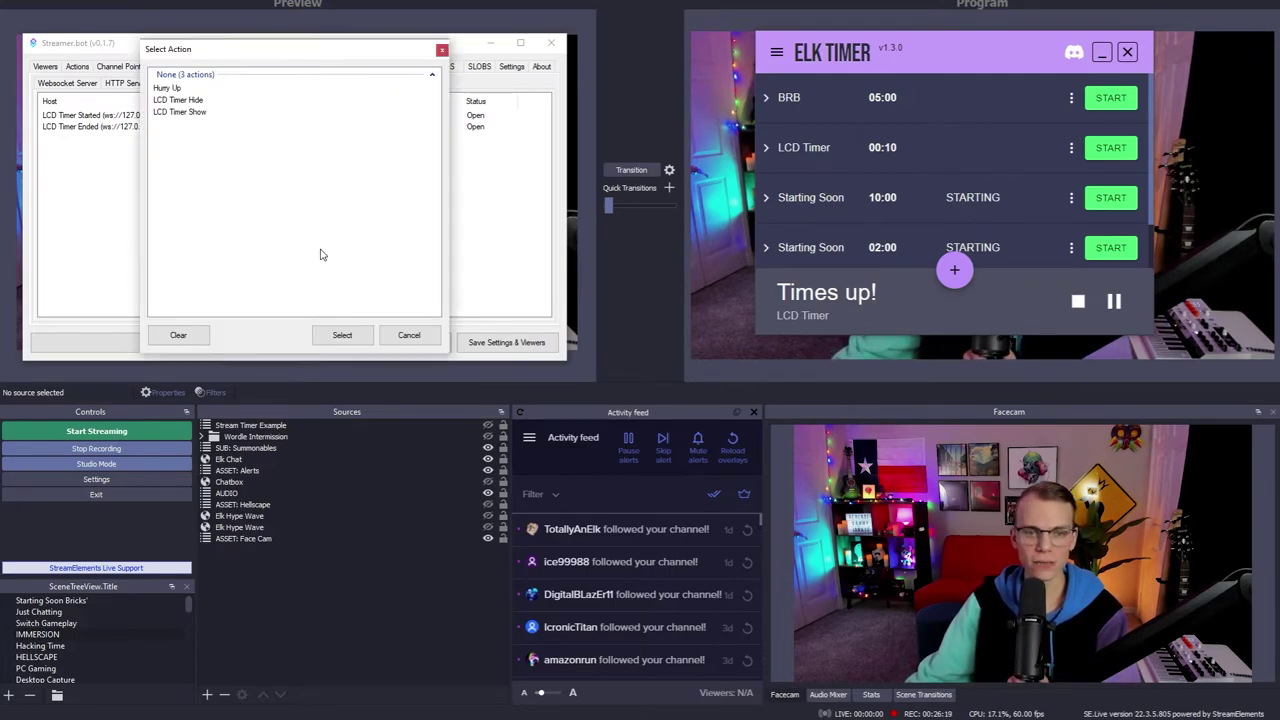
left_click(178, 89)
left_click(342, 335)
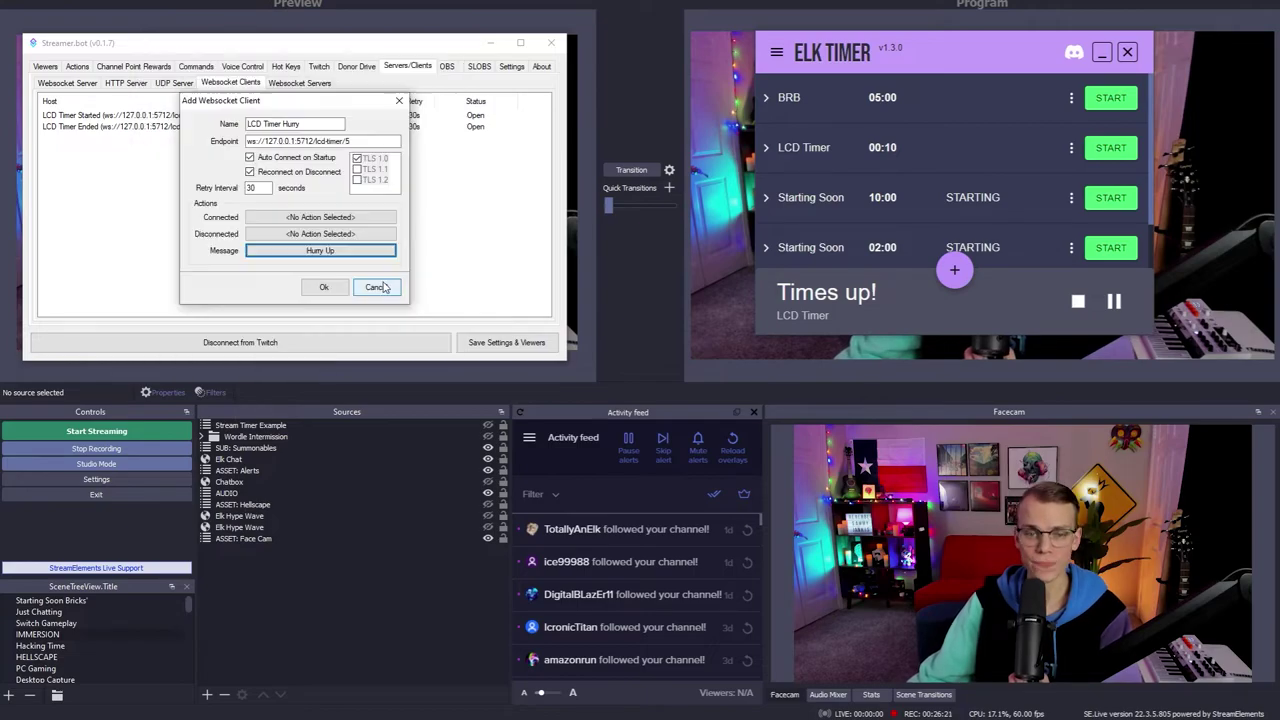
left_click(377, 287)
right_click(178, 138)
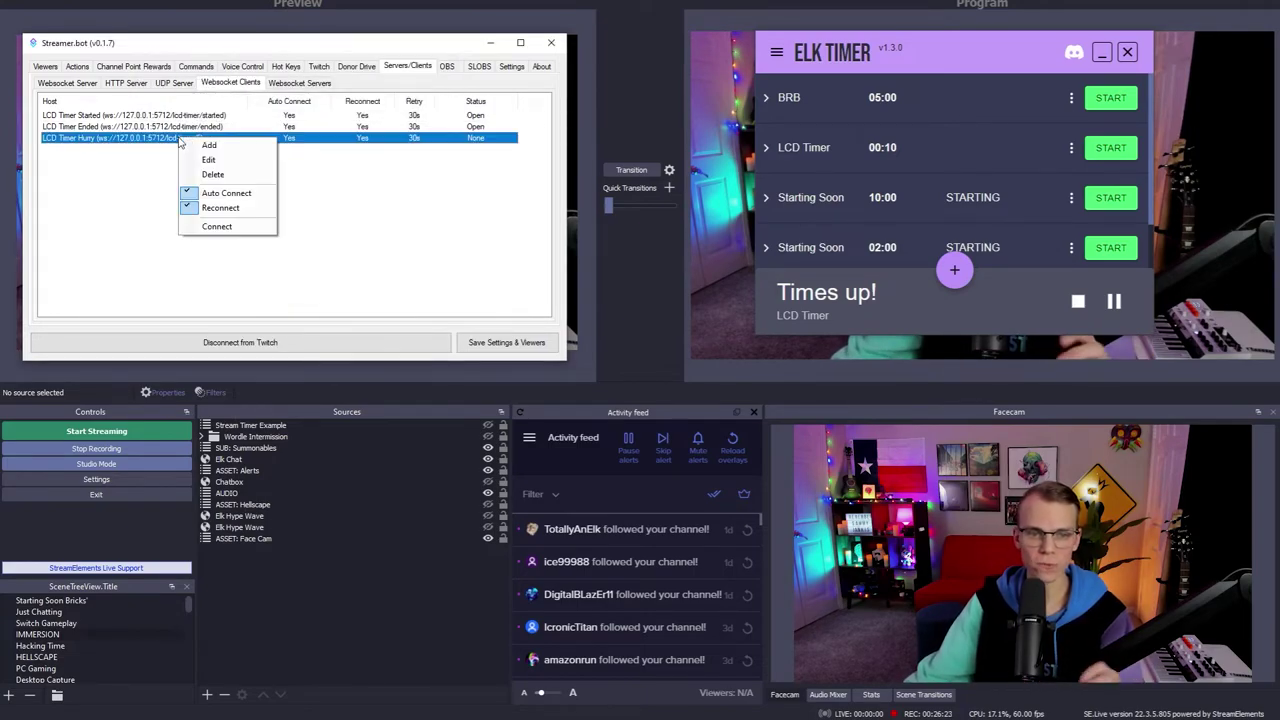
- Connect the LCD Timer Hurry client and start the 10-second LCD Timer
left_click(216, 227)
left_click_drag(181, 51, 213, 383)
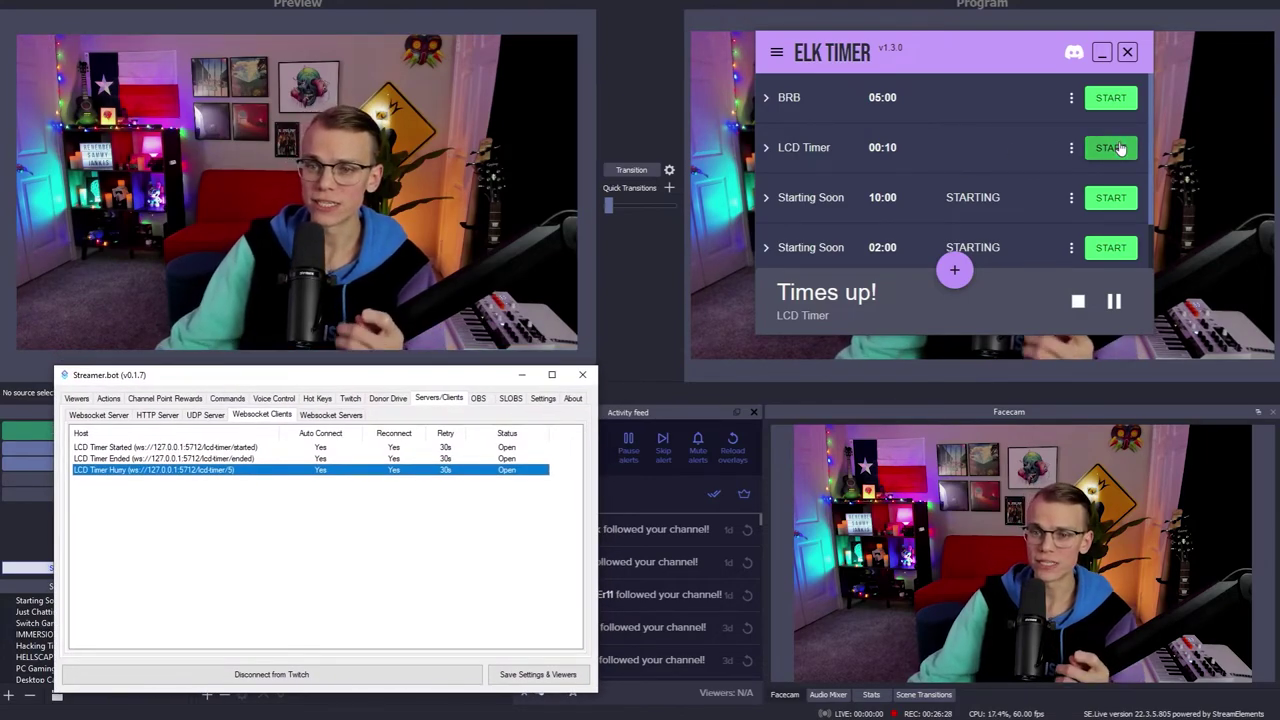
left_click(1120, 148)
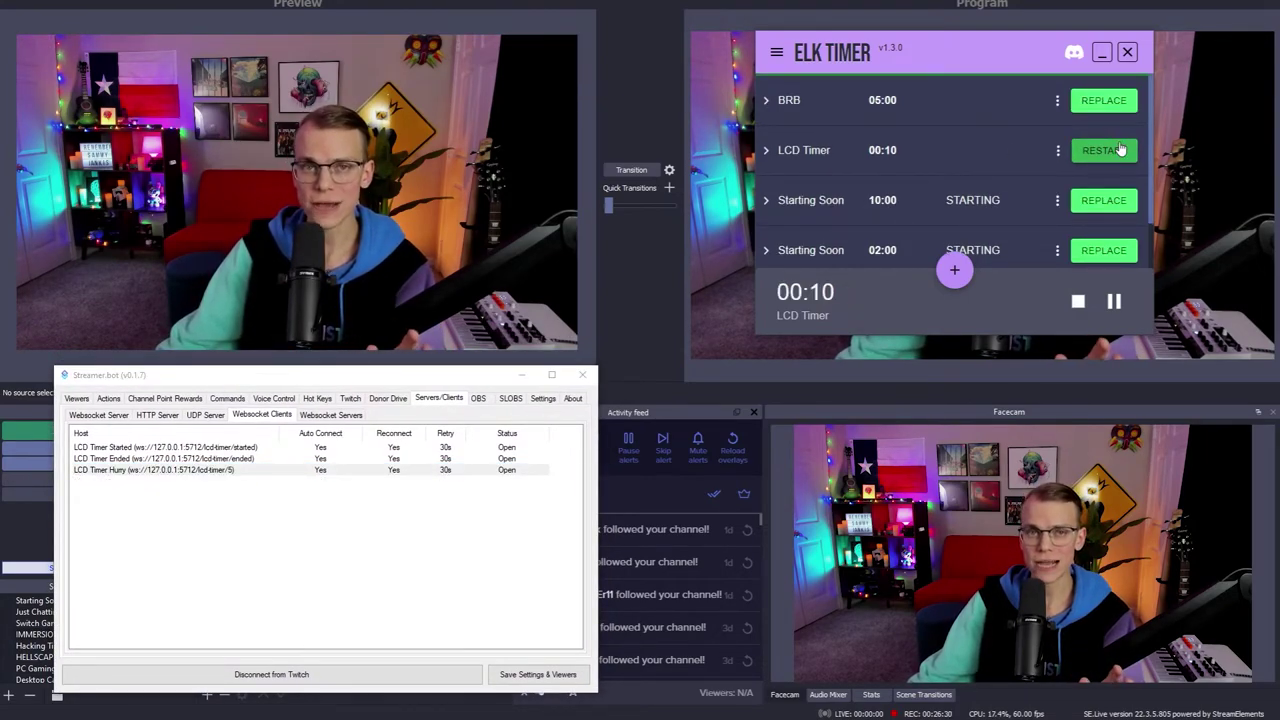